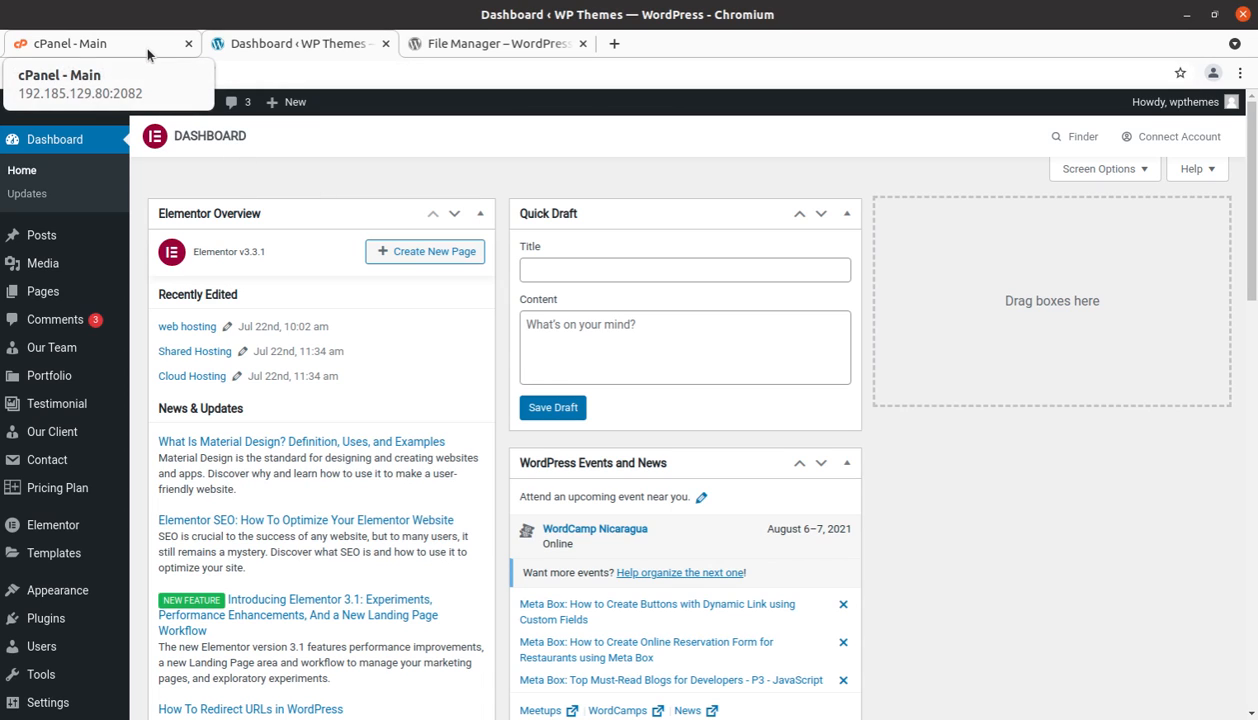
Switch to the cPanel File Manager and highlight the wp-content/themes part of the folder path
{"action": "scroll", "coordinate": [351, 253], "scroll_direction": "down", "scroll_amount": 3}
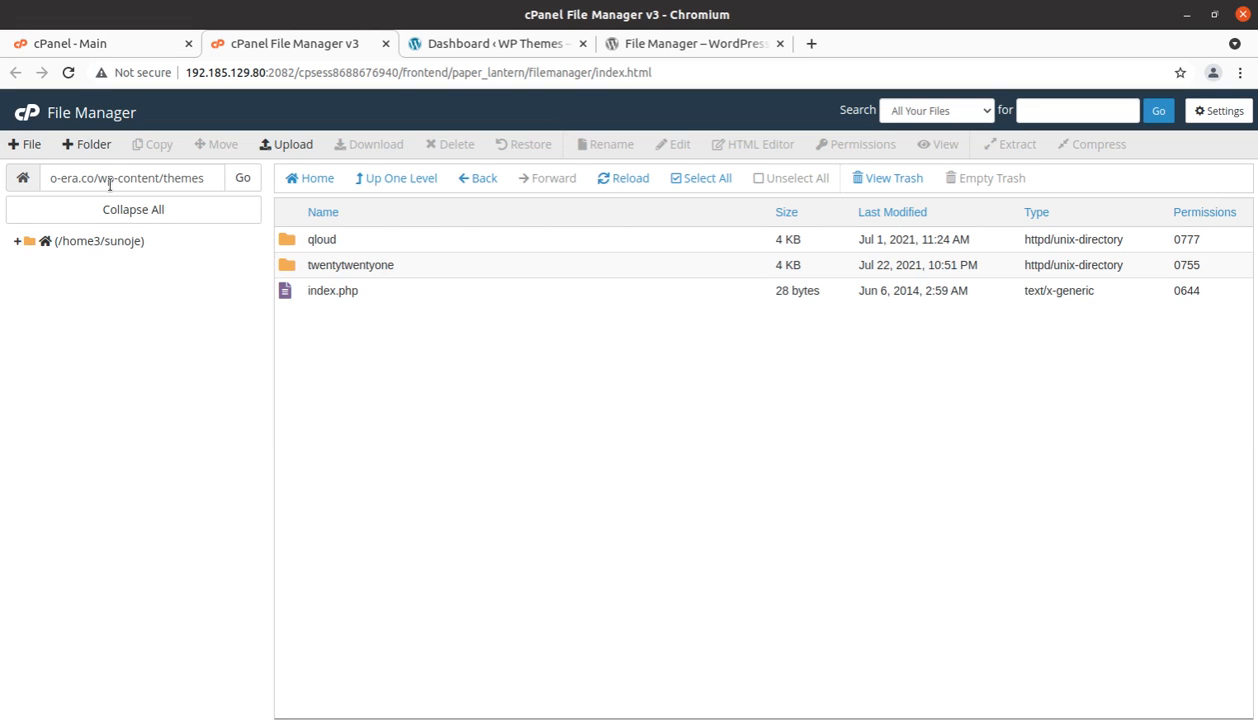
{"action": "left_click_drag", "start_coordinate": [97, 178], "coordinate": [202, 178]}
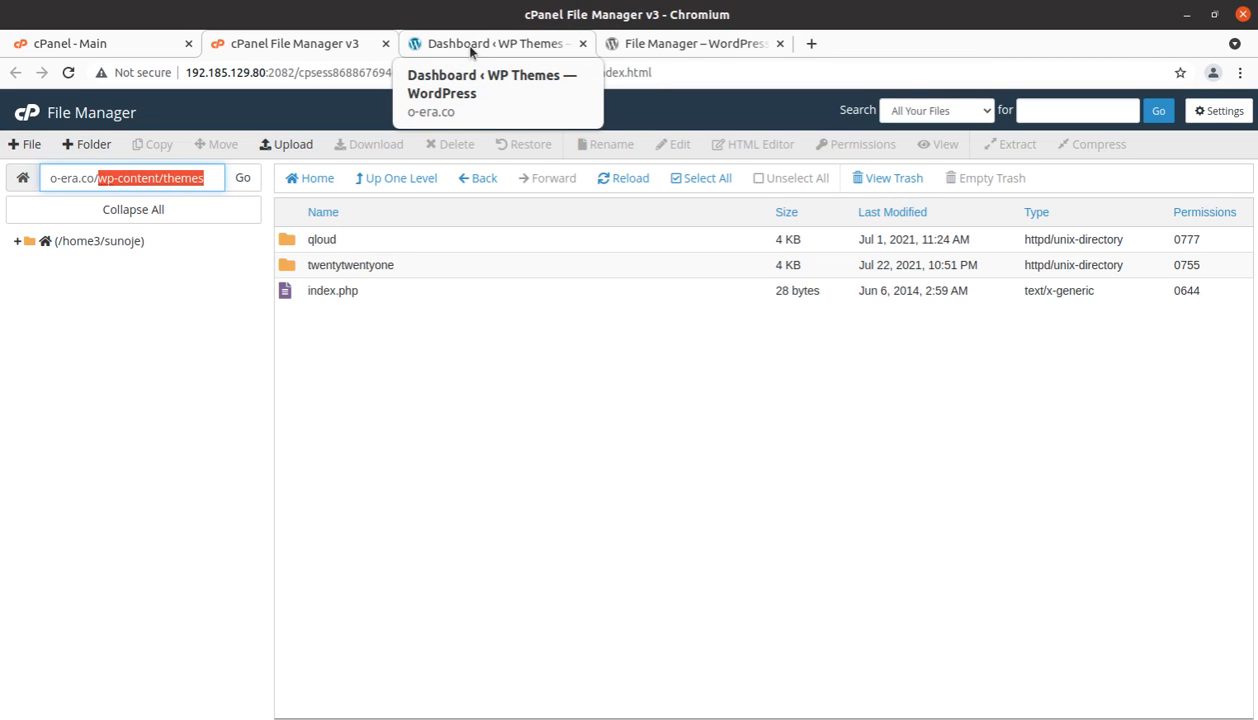
Open the installed themes page in the WordPress dashboard and compare it with the themes folder in cPanel File Manager
{"action": "left_click", "coordinate": [470, 50]}
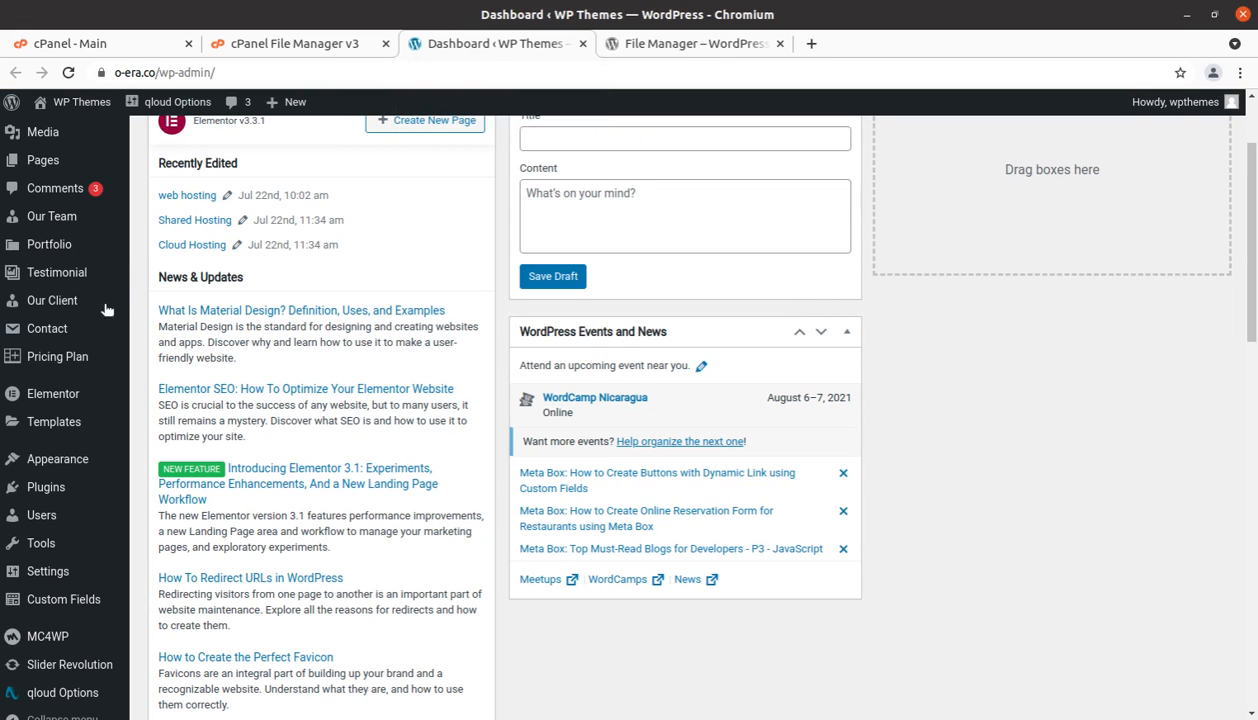
{"action": "mouse_move", "coordinate": [62, 358]}
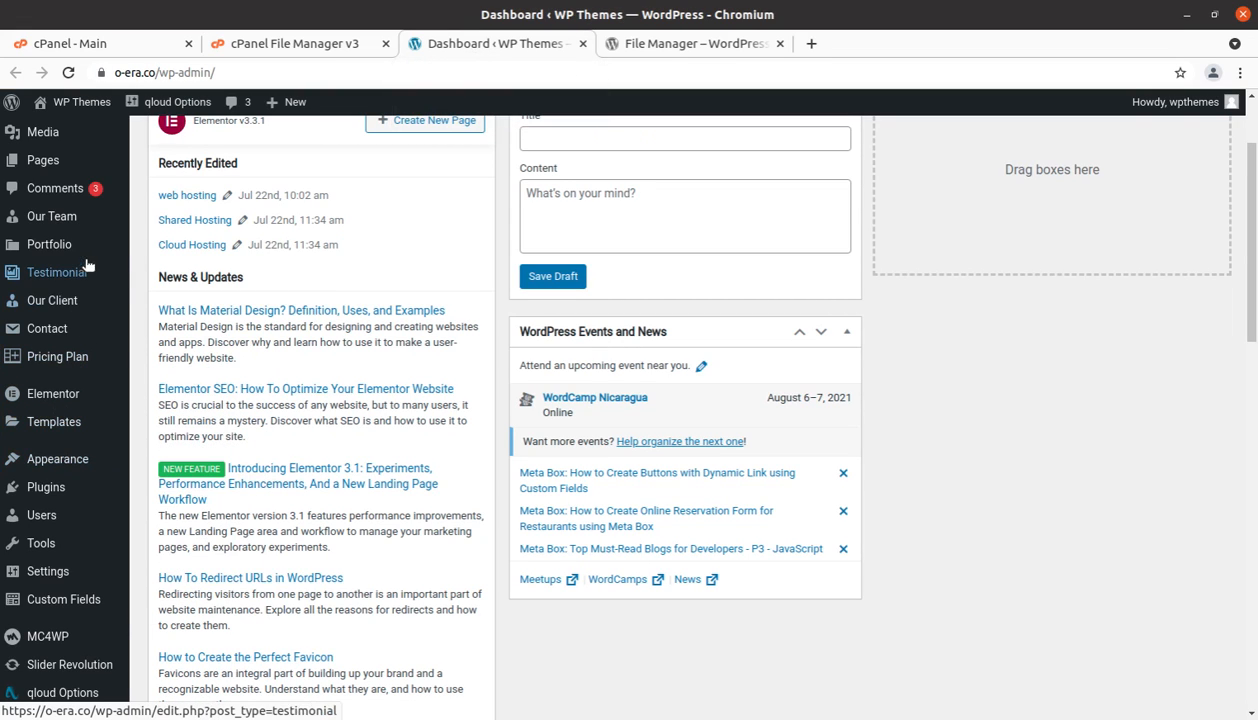
{"action": "mouse_move", "coordinate": [80, 222]}
{"action": "scroll", "coordinate": [62, 400], "scroll_direction": "up", "scroll_amount": 3}
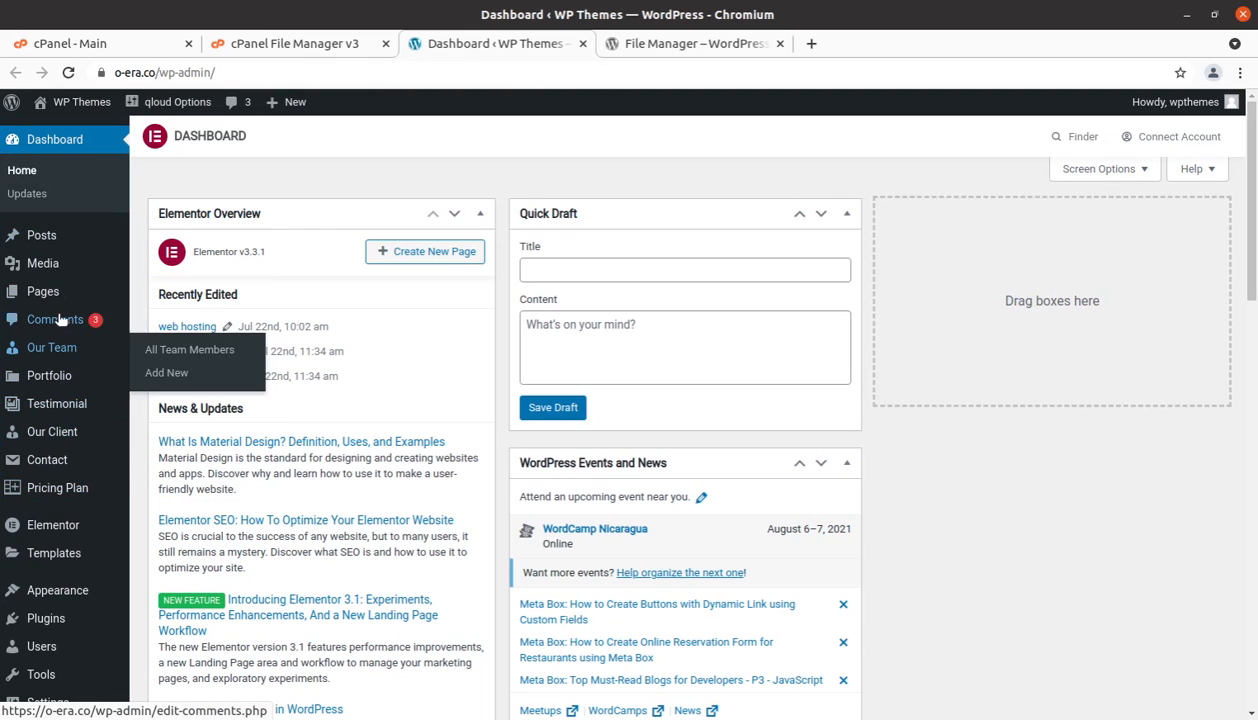
{"action": "mouse_move", "coordinate": [55, 301]}
{"action": "mouse_move", "coordinate": [64, 587]}
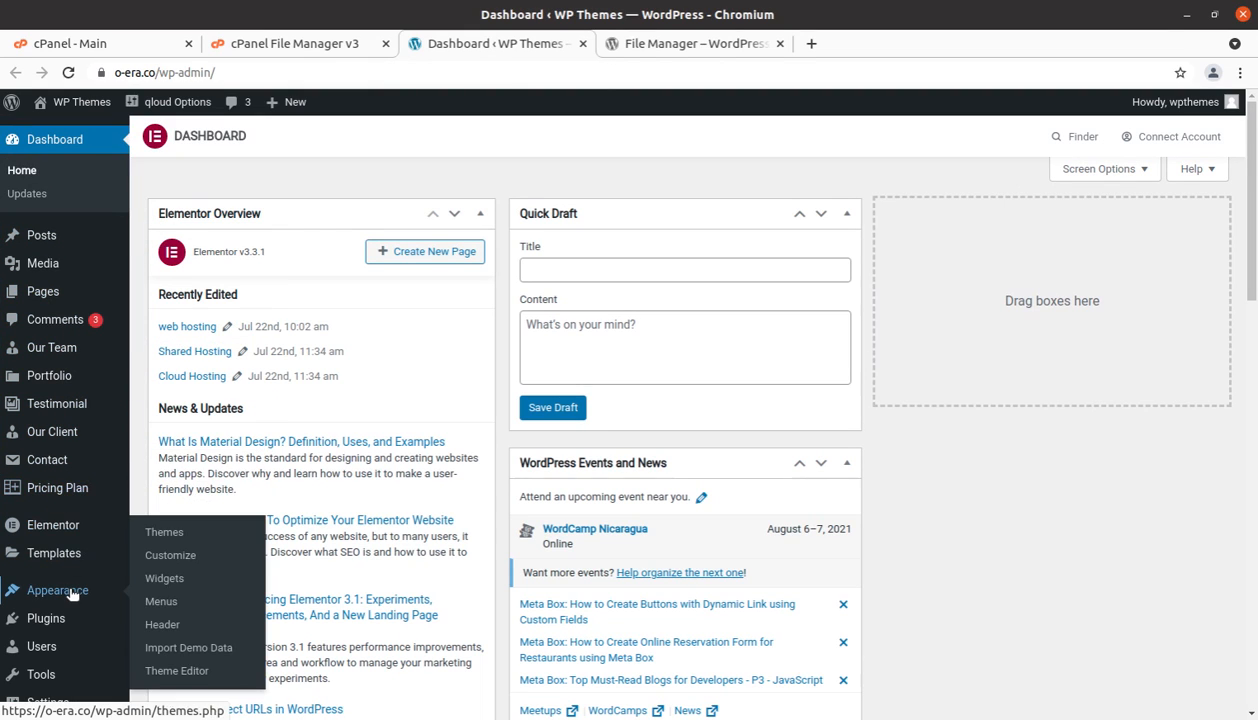
{"action": "left_click", "coordinate": [164, 538]}
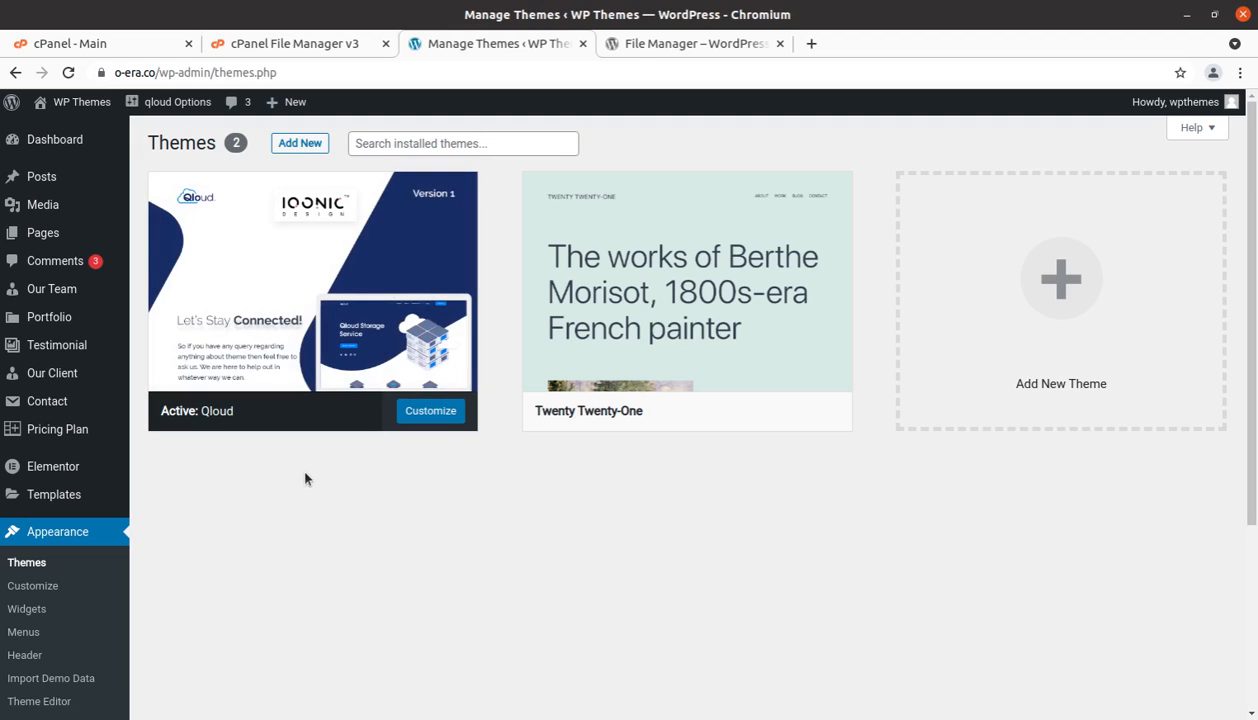
{"action": "left_click", "coordinate": [308, 47]}
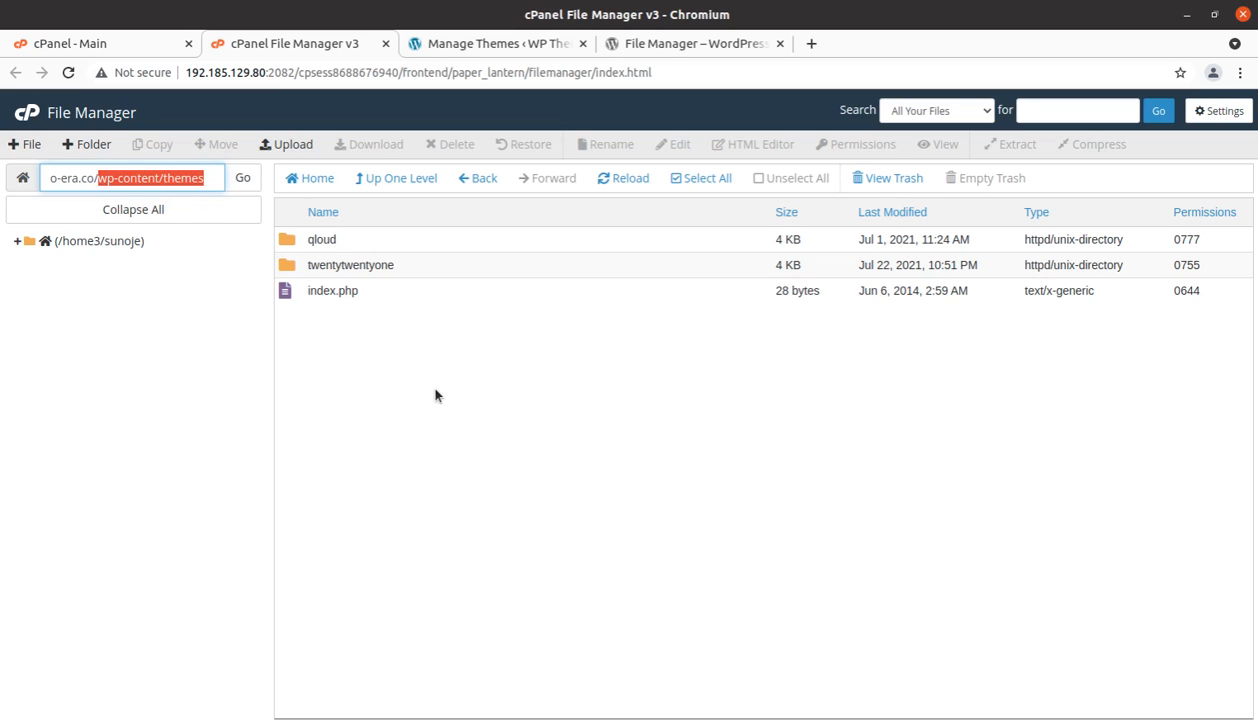
{"action": "left_click", "coordinate": [488, 50]}
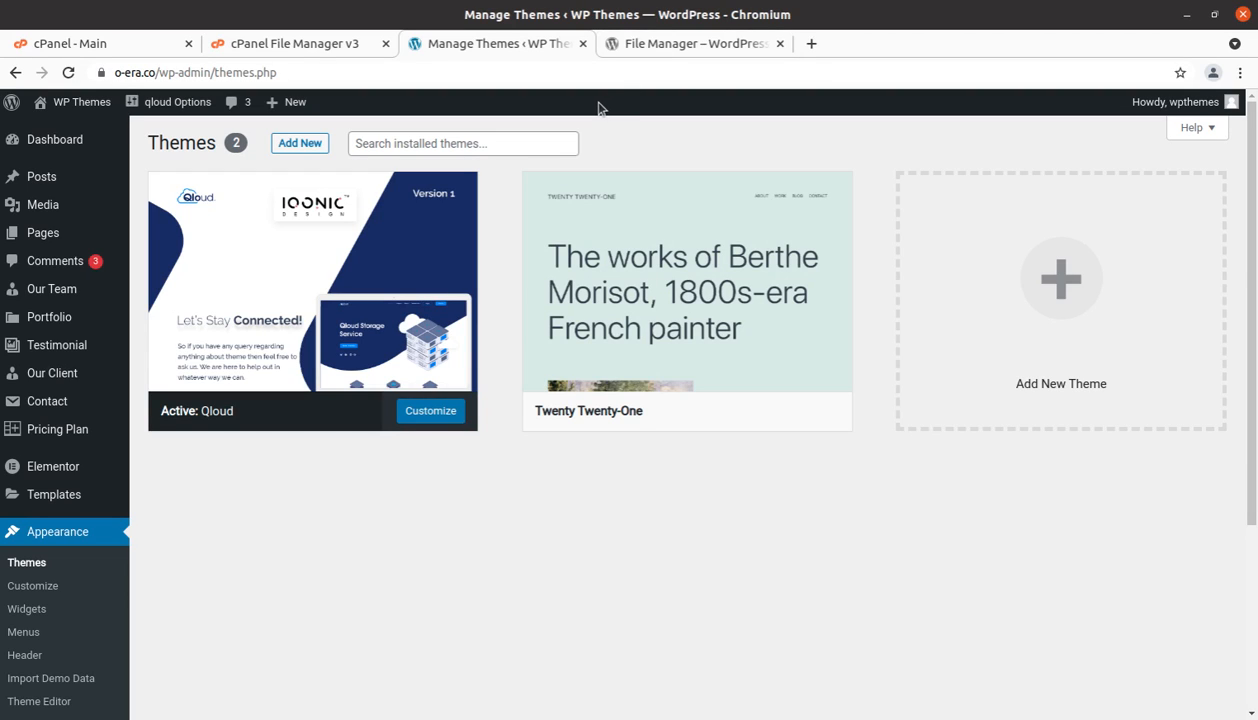
Download the File Manager plugin zip from its WordPress.org plugin page
{"action": "left_click", "coordinate": [655, 50]}
{"action": "scroll", "coordinate": [345, 360], "scroll_direction": "up", "scroll_amount": 3}
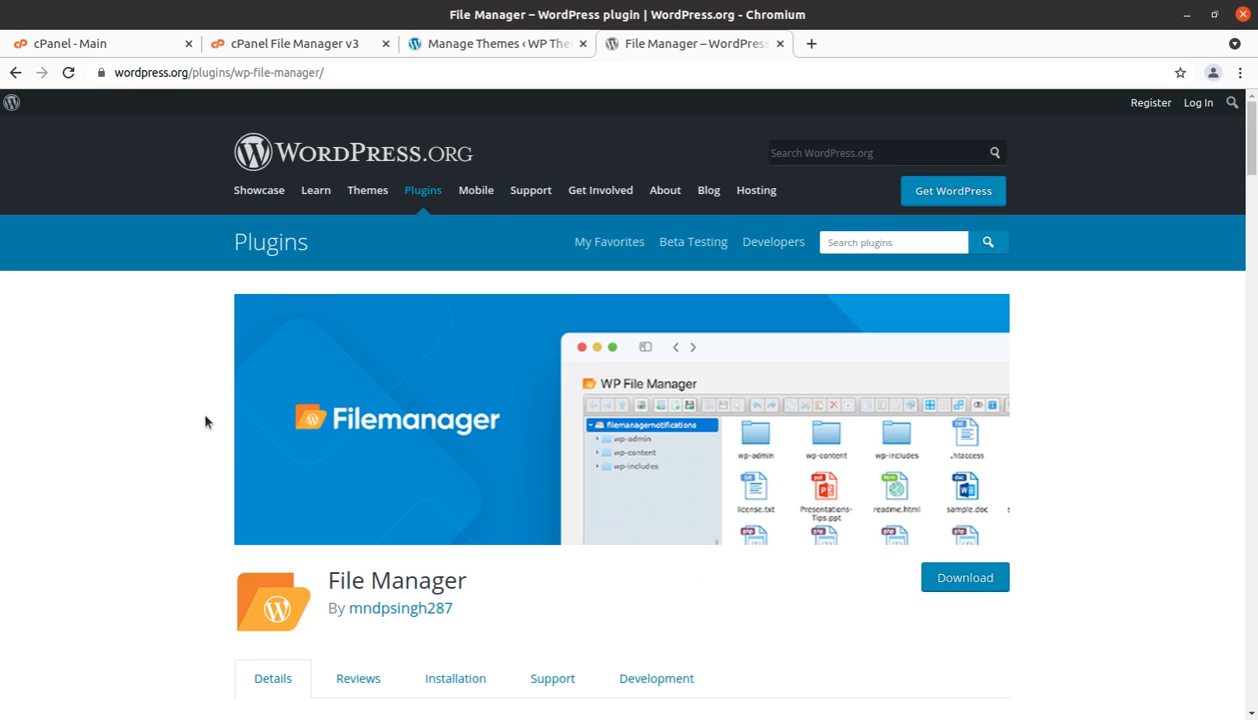
{"action": "scroll", "coordinate": [165, 465], "scroll_direction": "down", "scroll_amount": 2}
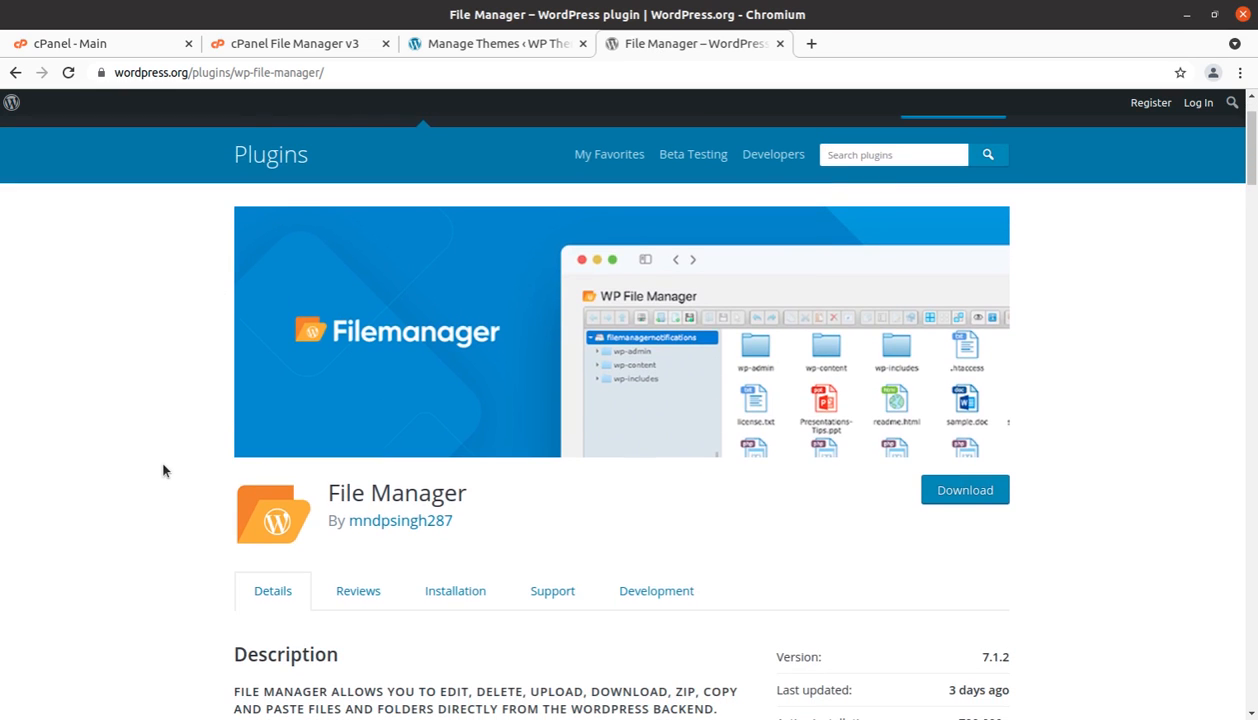
{"action": "left_click_drag", "start_coordinate": [463, 493], "coordinate": [326, 493]}
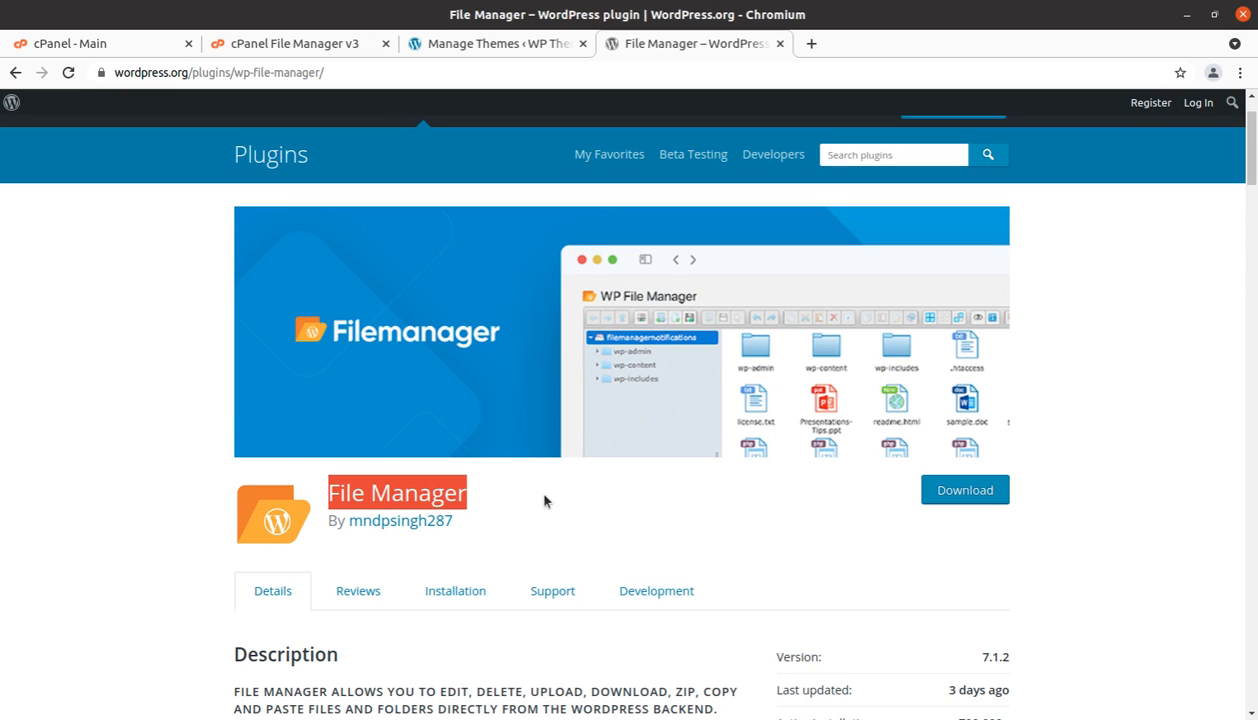
{"action": "scroll", "coordinate": [537, 501], "scroll_direction": "down", "scroll_amount": 2}
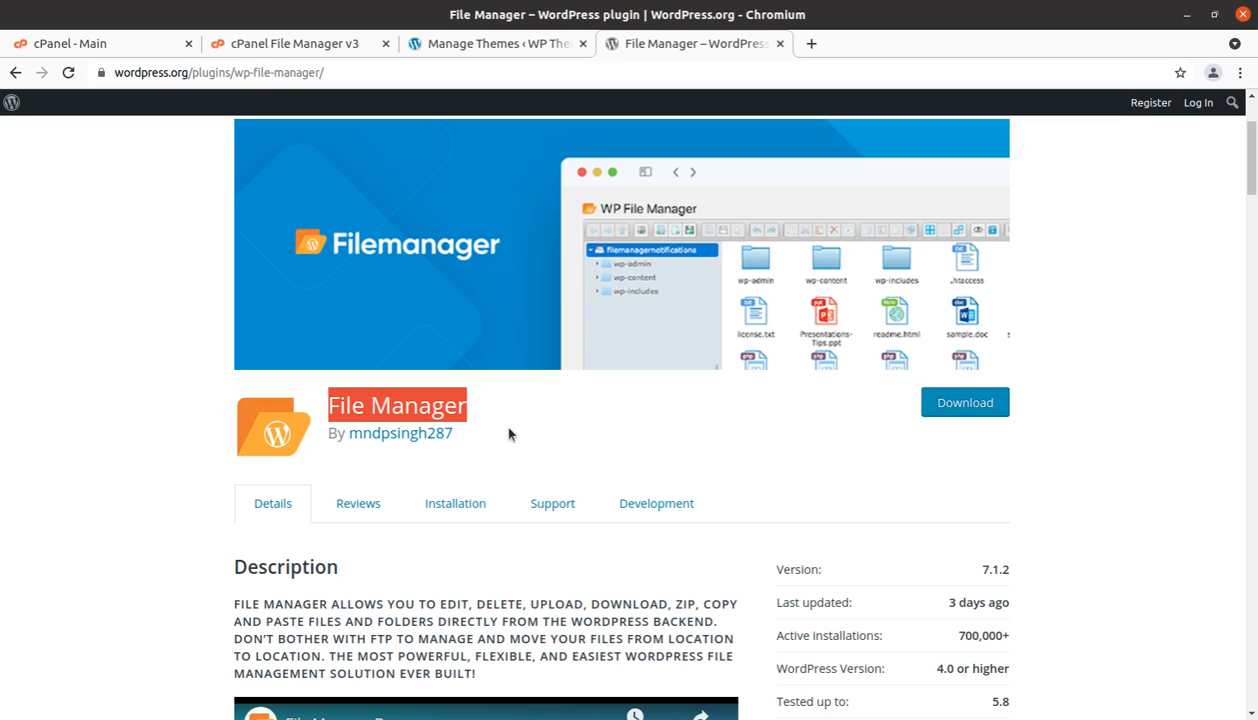
{"action": "left_click", "coordinate": [942, 405]}
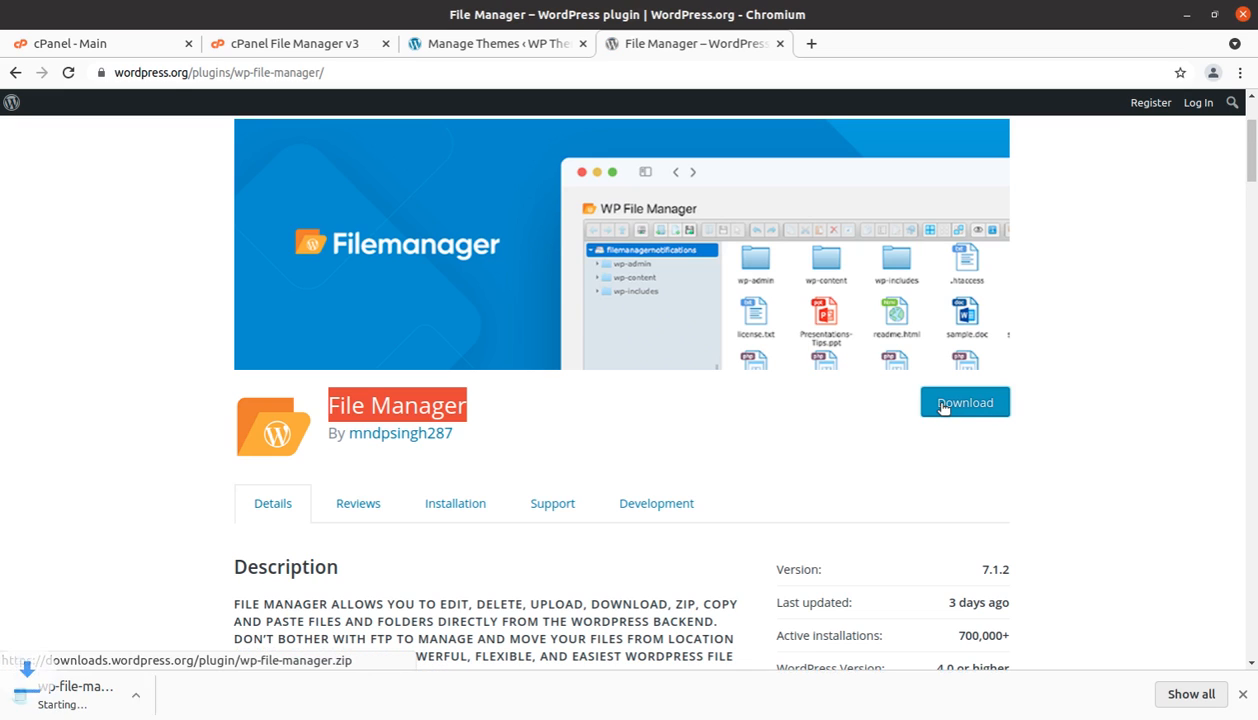
Search for "file manager" among the plugins to add in the WordPress dashboard, and dismiss the browser's download bar
{"action": "left_click", "coordinate": [447, 45]}
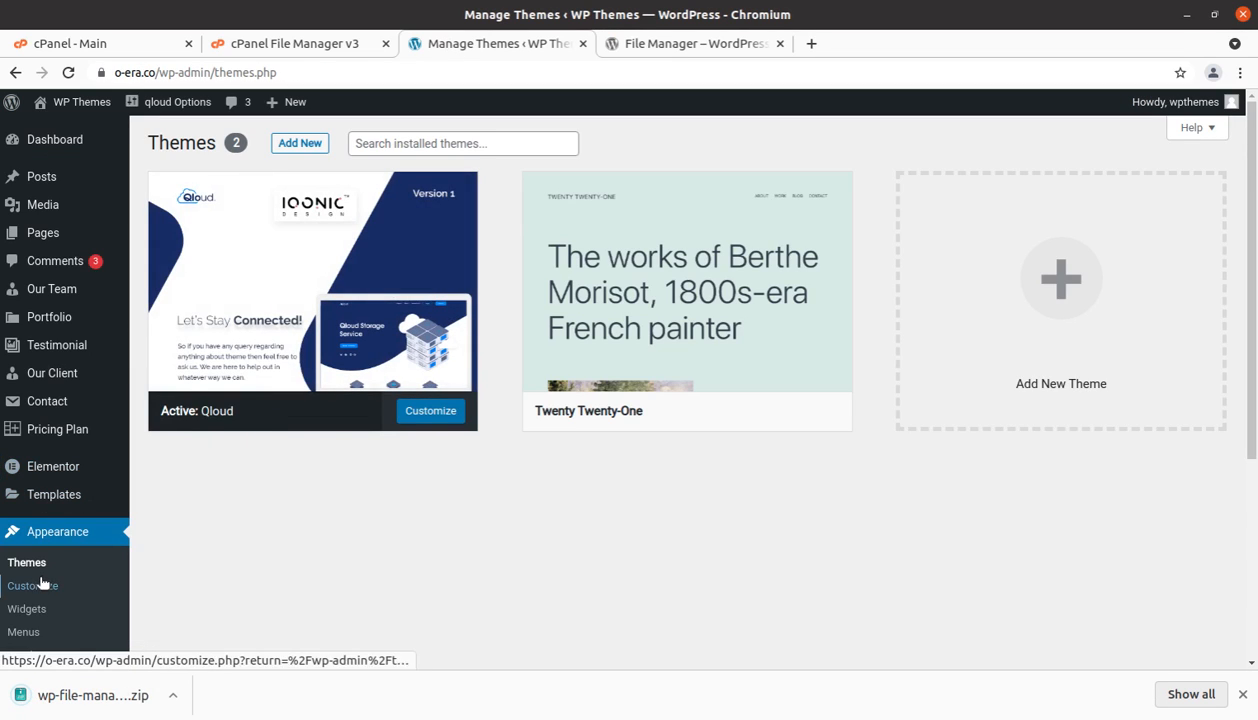
{"action": "scroll", "coordinate": [40, 583], "scroll_direction": "down", "scroll_amount": 2}
{"action": "mouse_move", "coordinate": [39, 599]}
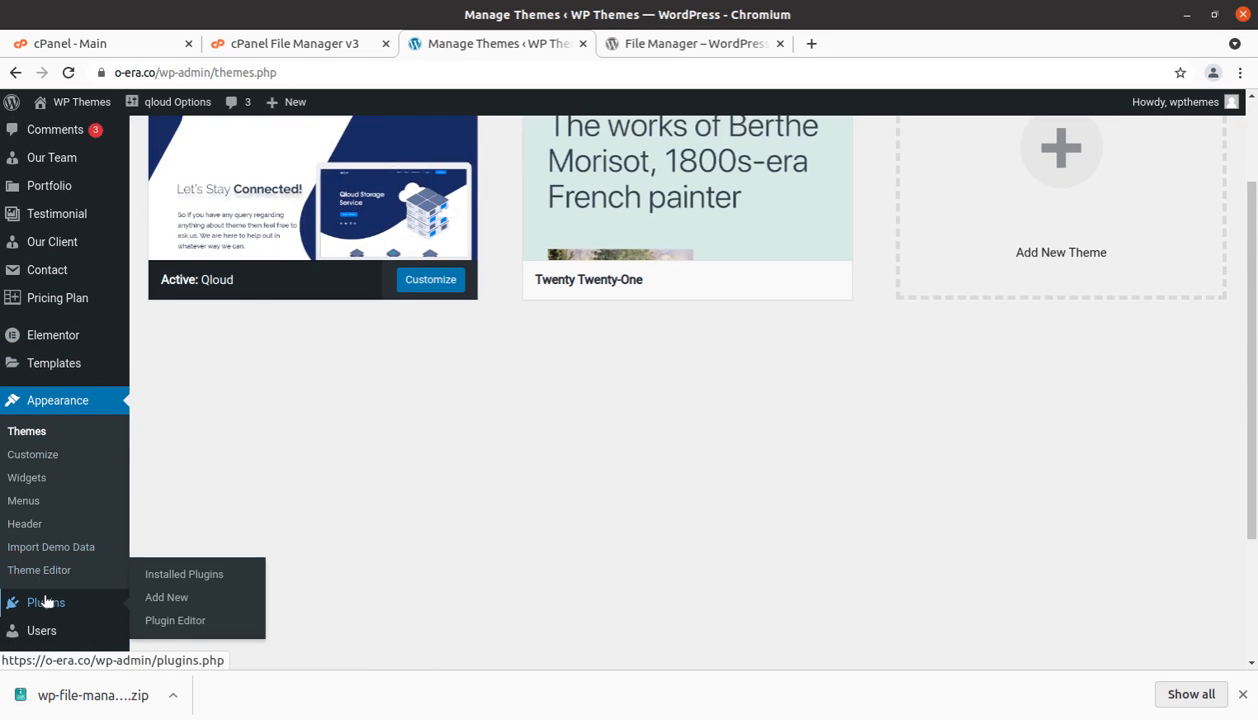
{"action": "left_click", "coordinate": [167, 600]}
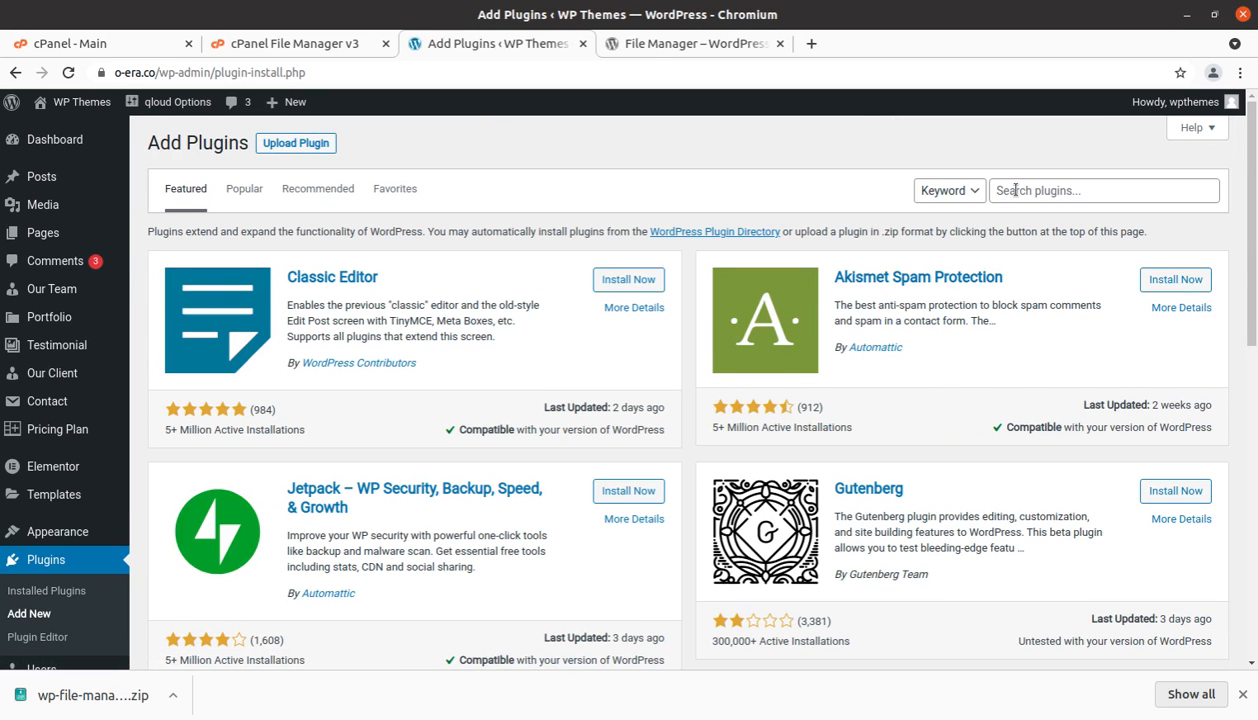
{"action": "left_click", "coordinate": [1017, 196]}
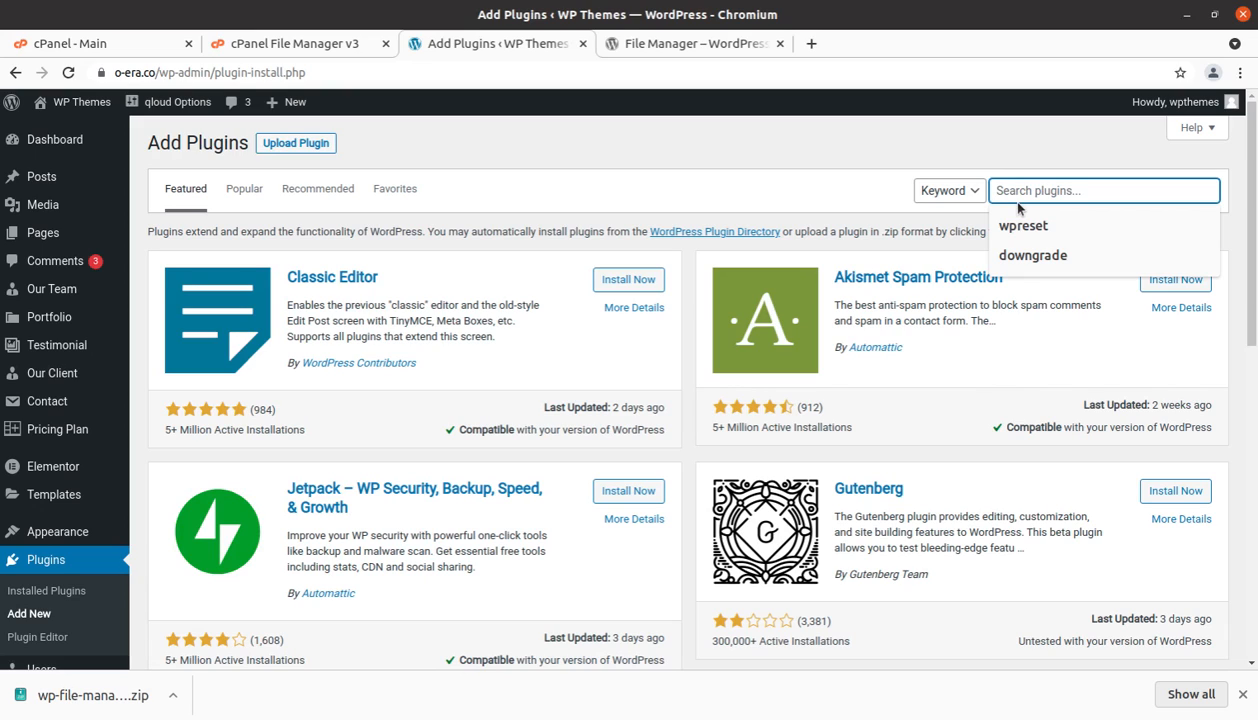
{"action": "type", "text": "file m"}
{"action": "type", "text": "anager"}
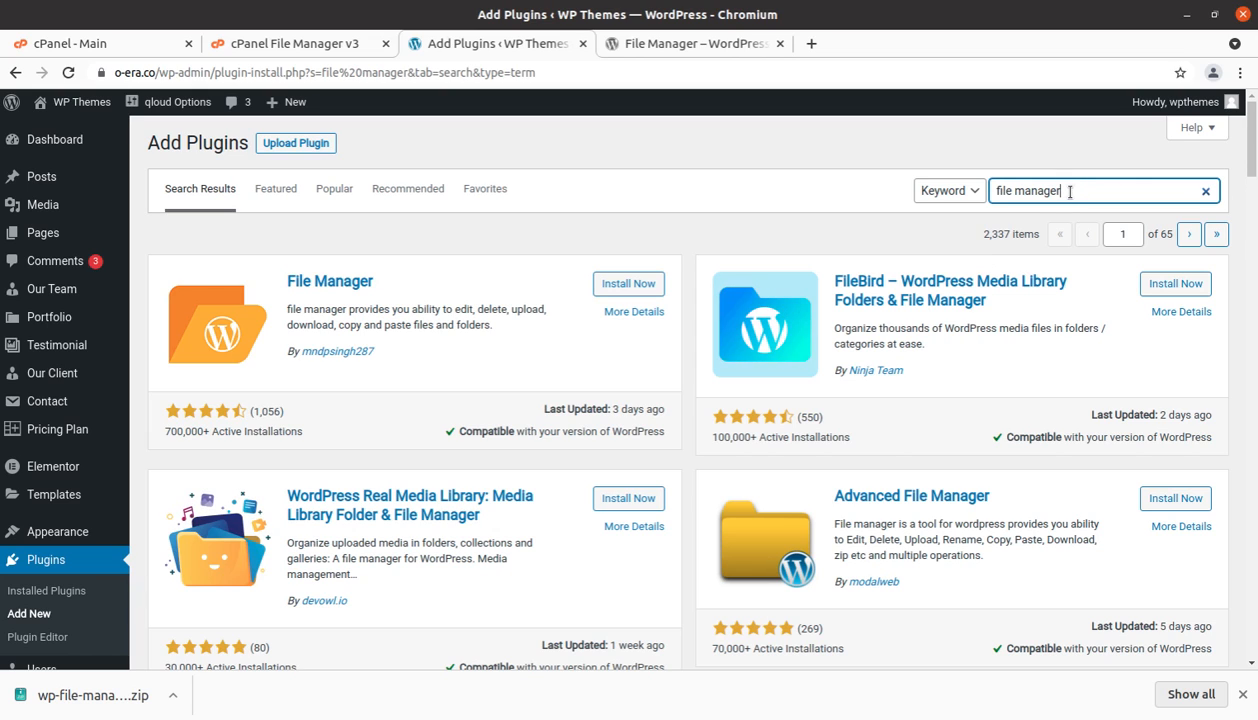
{"action": "left_click", "coordinate": [1242, 694]}
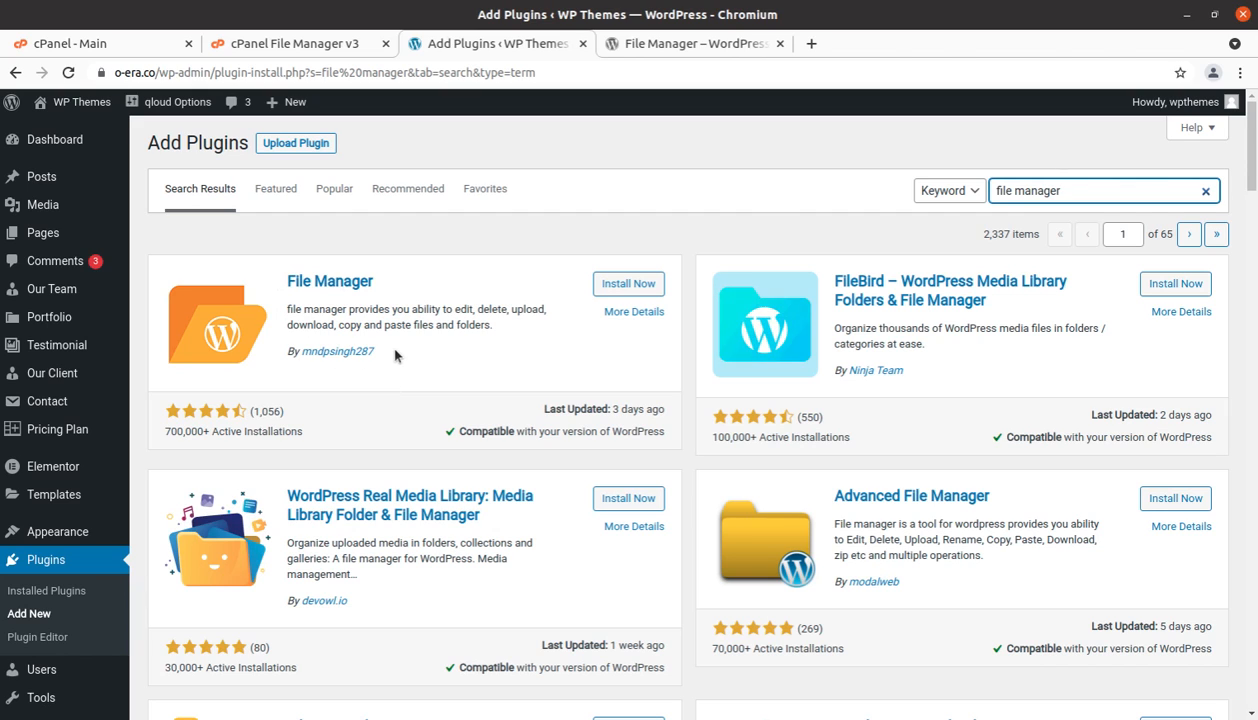
Check the author of the File Manager search result and read the plugin's description on its WordPress.org page
{"action": "left_click_drag", "start_coordinate": [394, 355], "coordinate": [299, 352]}
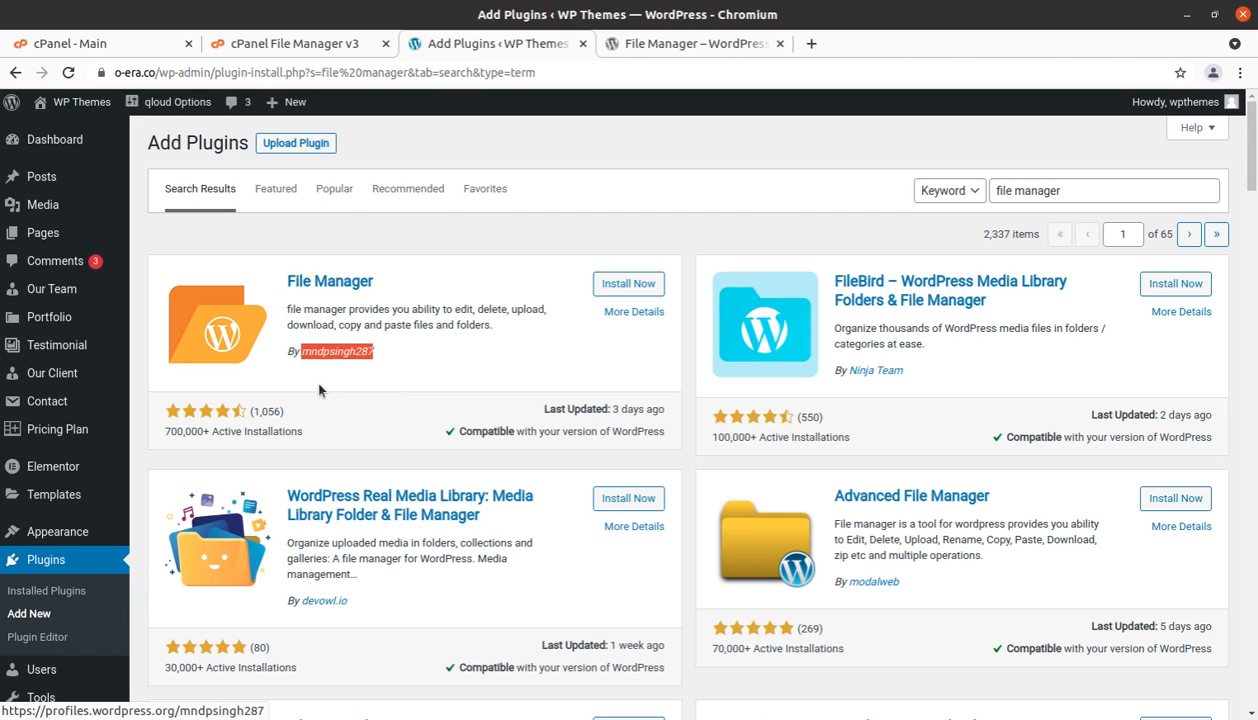
{"action": "left_click", "coordinate": [392, 356]}
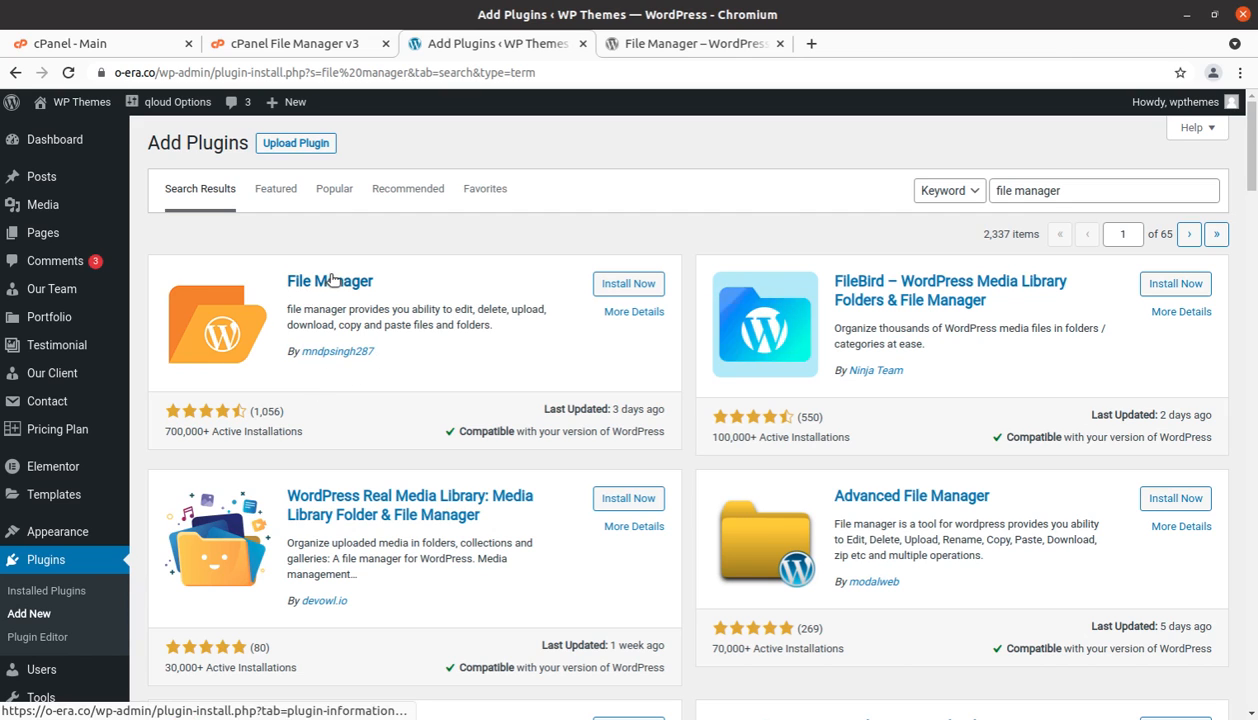
{"action": "left_click", "coordinate": [657, 44]}
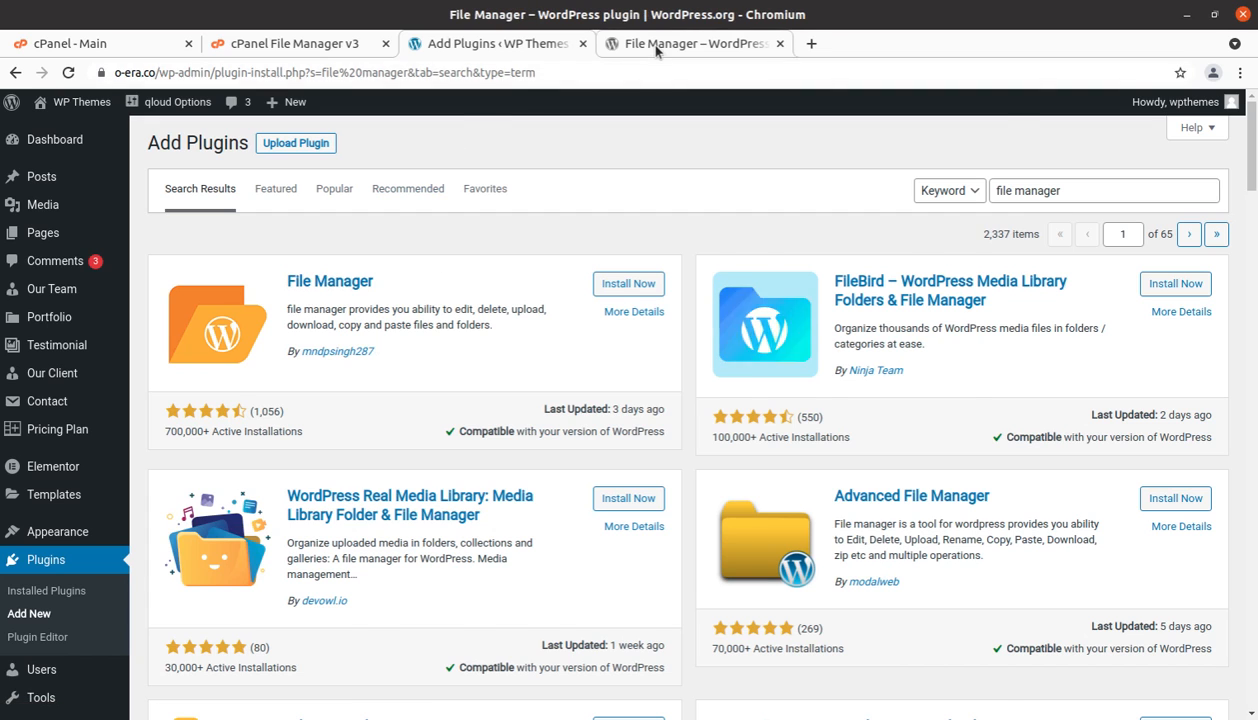
{"action": "scroll", "coordinate": [330, 510], "scroll_direction": "down", "scroll_amount": 2}
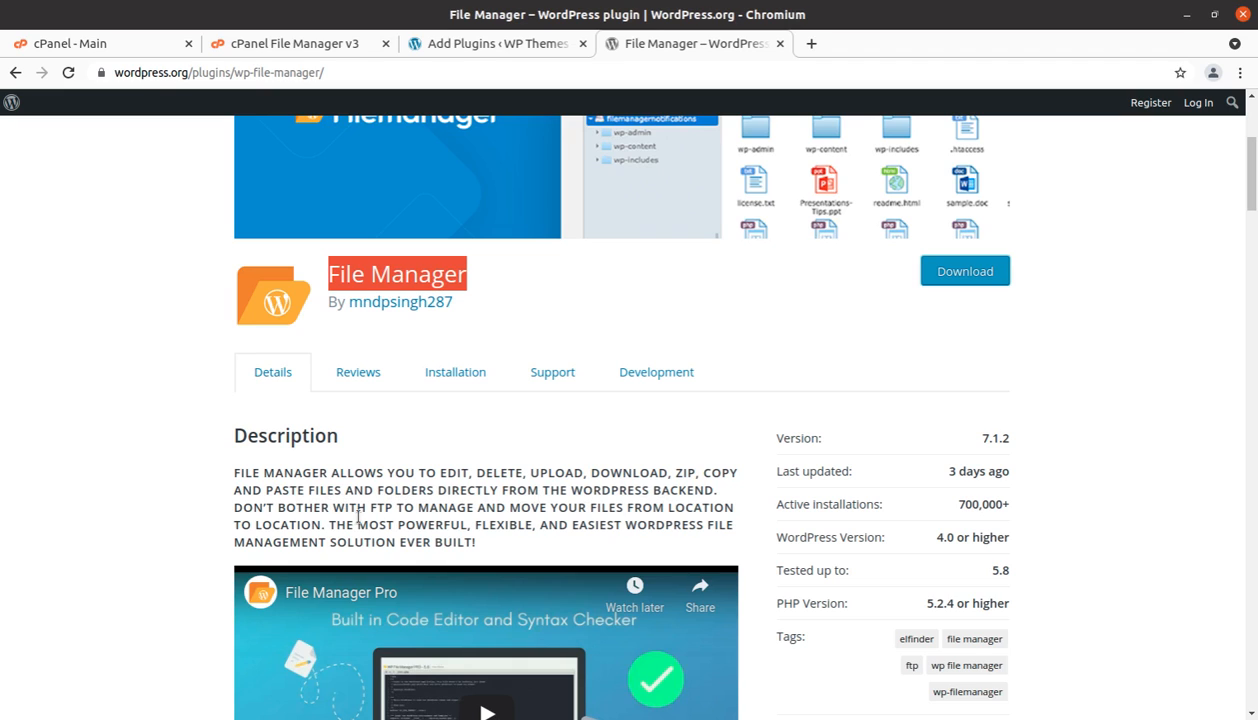
{"action": "scroll", "coordinate": [322, 514], "scroll_direction": "down", "scroll_amount": 2}
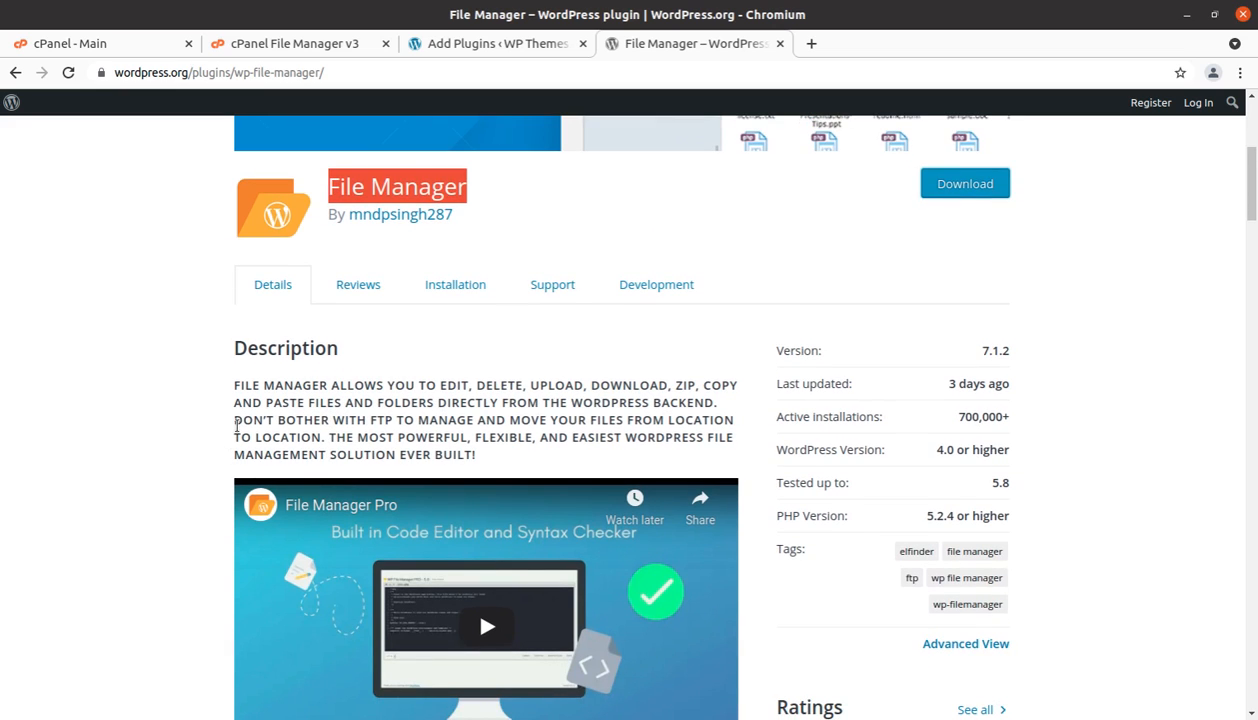
{"action": "left_click_drag", "start_coordinate": [253, 421], "coordinate": [328, 421]}
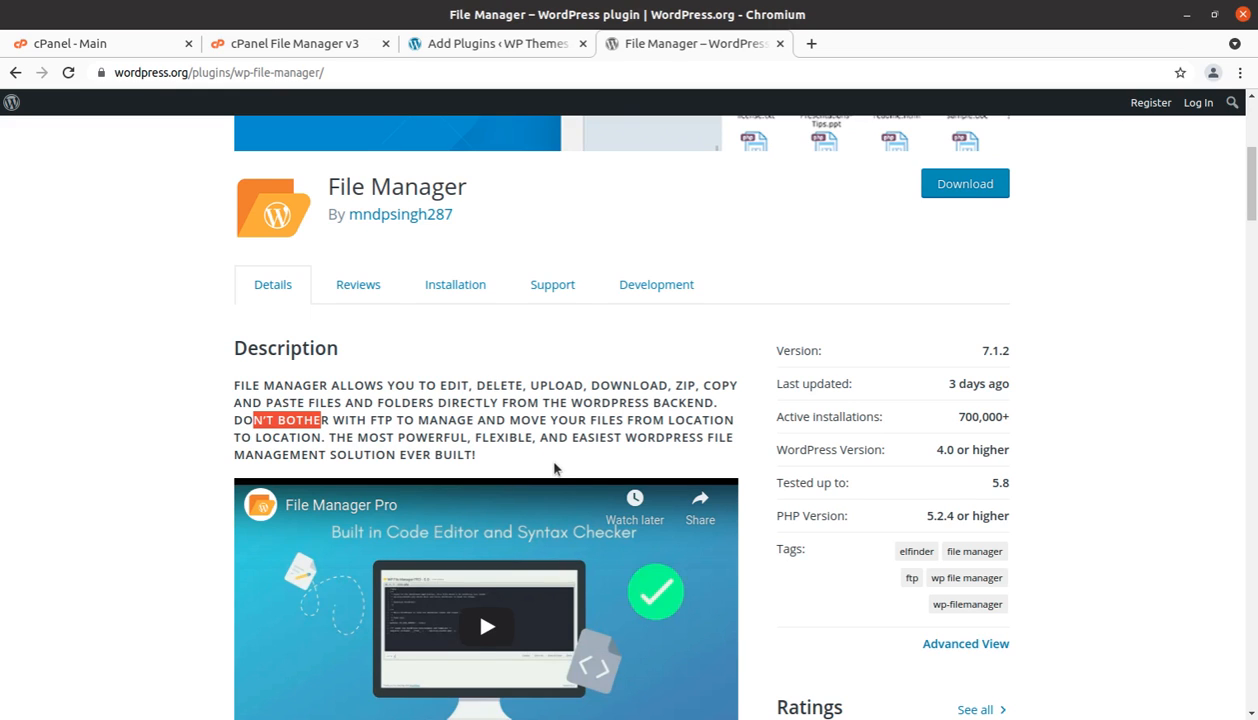
{"action": "scroll", "coordinate": [555, 469], "scroll_direction": "down", "scroll_amount": 1}
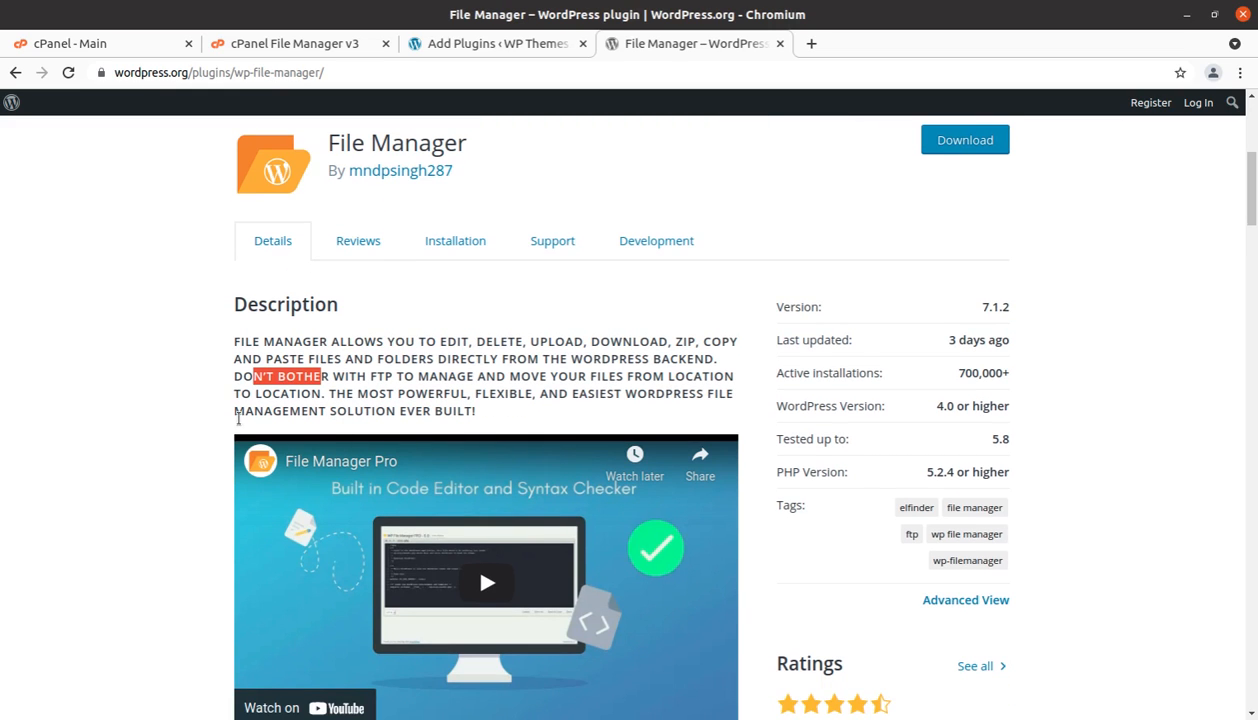
{"action": "left_click", "coordinate": [185, 410]}
{"action": "scroll", "coordinate": [851, 477], "scroll_direction": "down", "scroll_amount": 3}
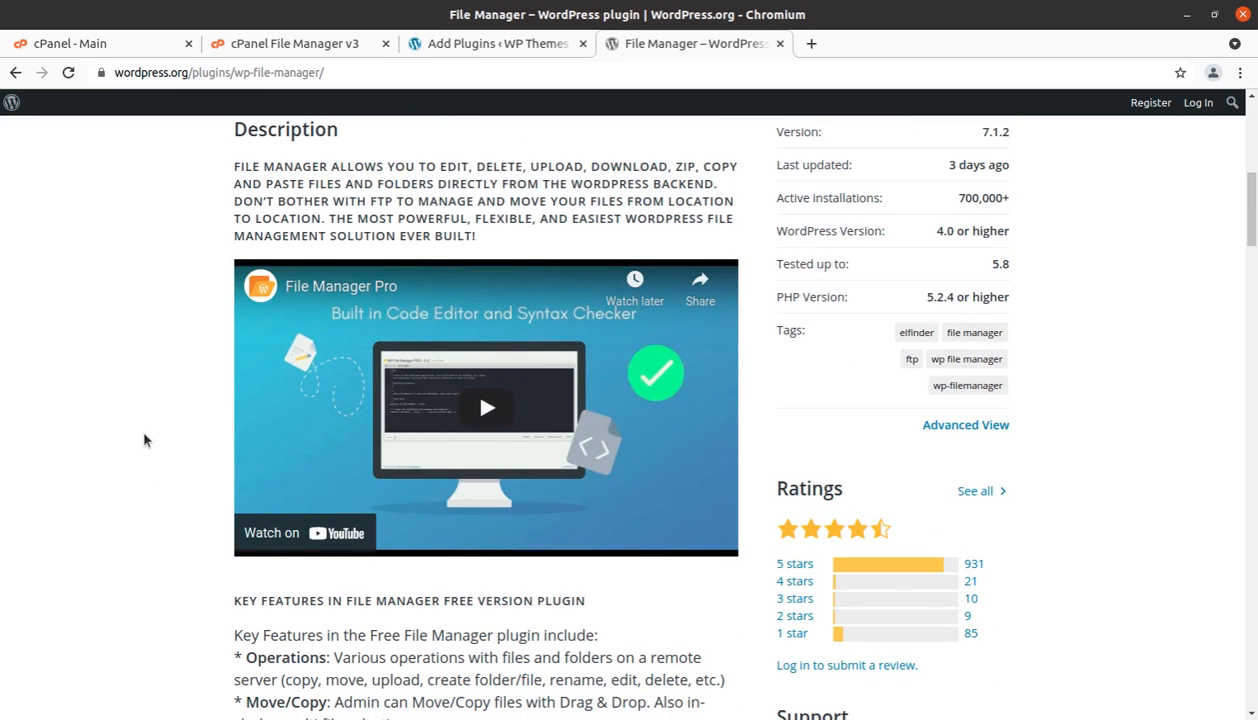
{"action": "scroll", "coordinate": [143, 427], "scroll_direction": "up", "scroll_amount": 3}
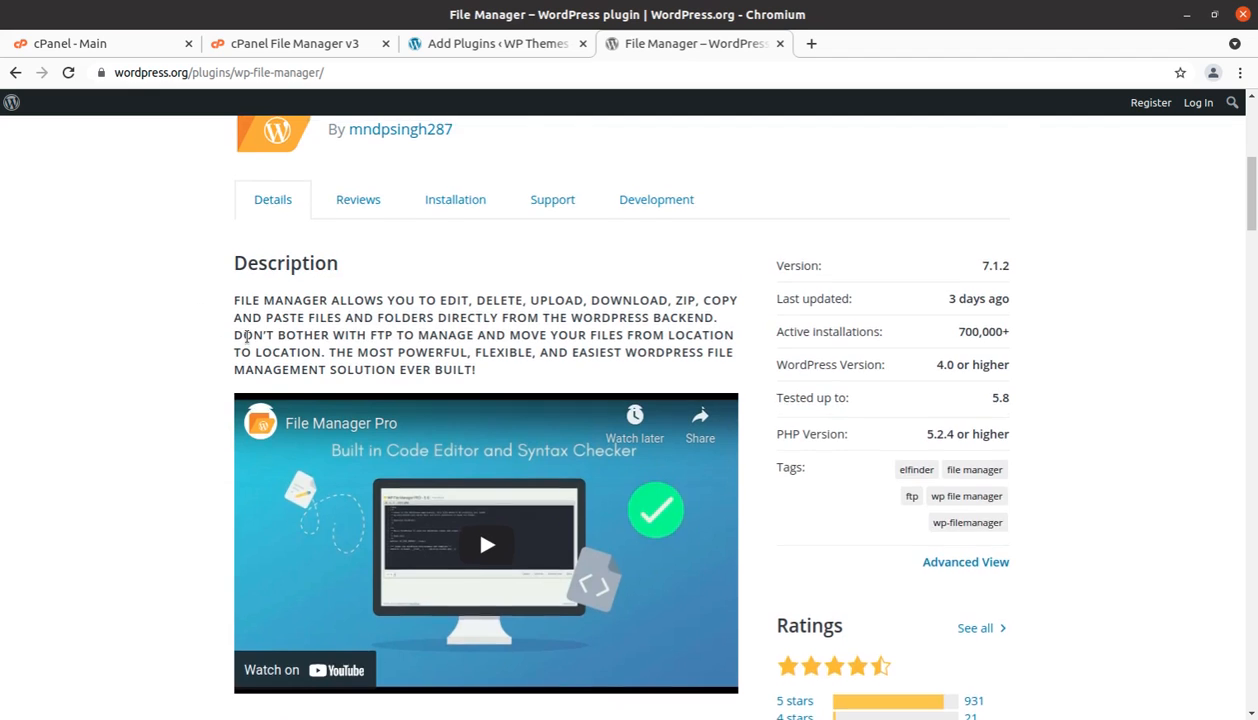
{"action": "scroll", "coordinate": [240, 320], "scroll_direction": "up", "scroll_amount": 5}
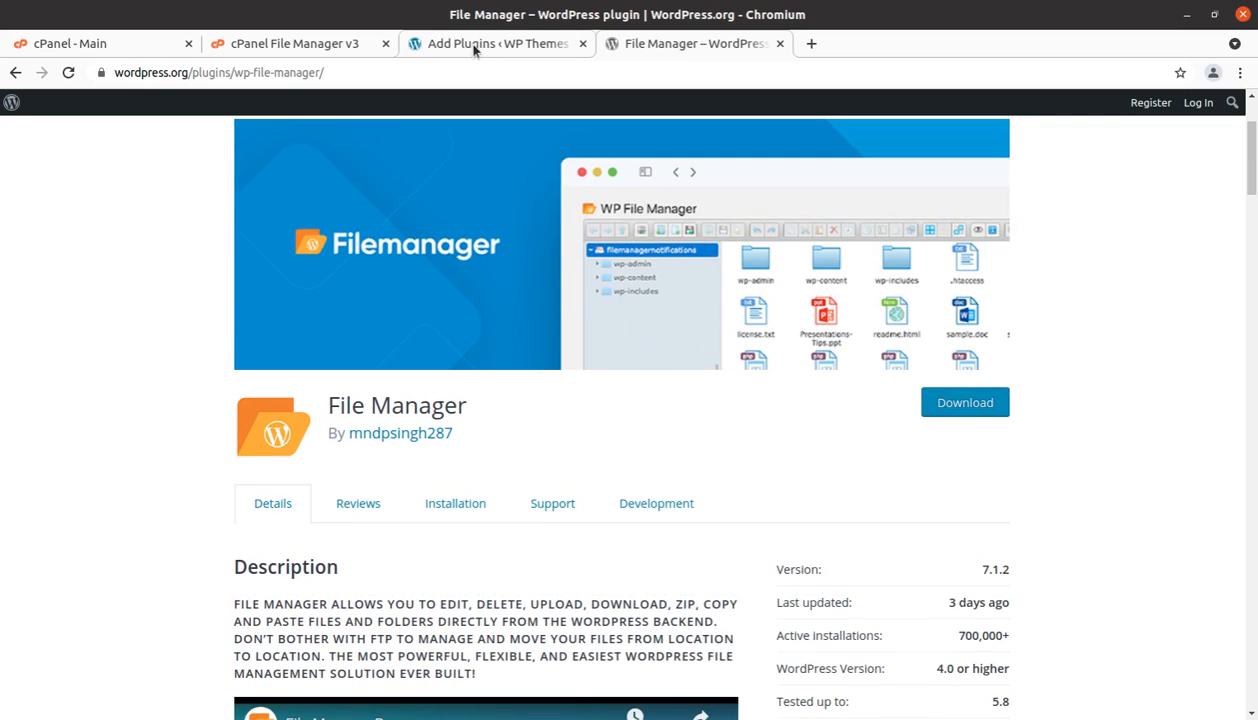
Install and activate the File Manager plugin in the WordPress dashboard, and check its entry among the installed plugins
{"action": "left_click", "coordinate": [474, 48]}
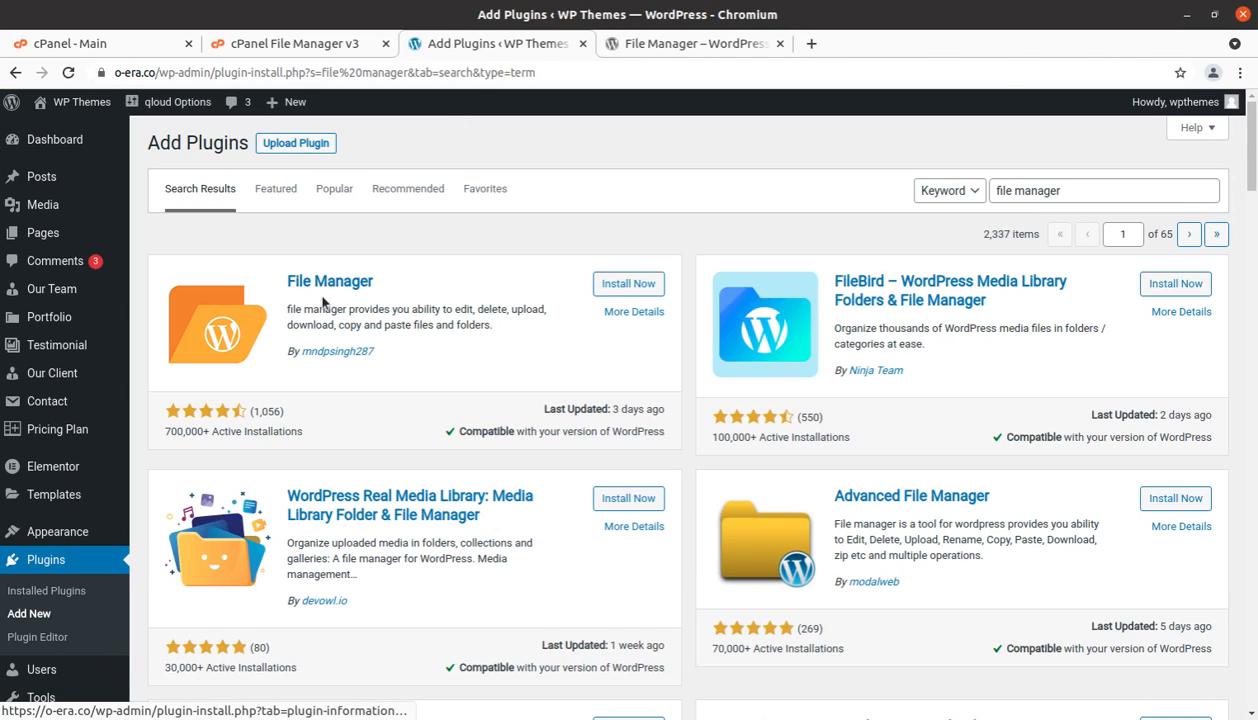
{"action": "left_click", "coordinate": [626, 286]}
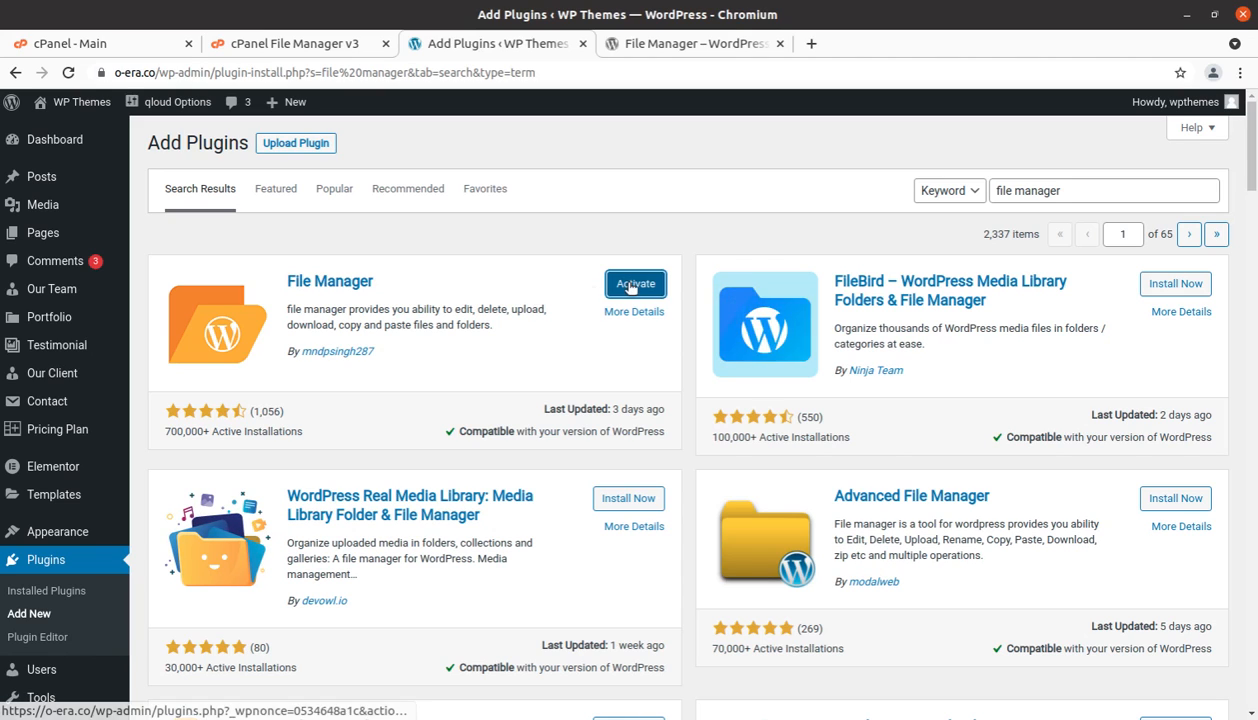
{"action": "left_click", "coordinate": [630, 287]}
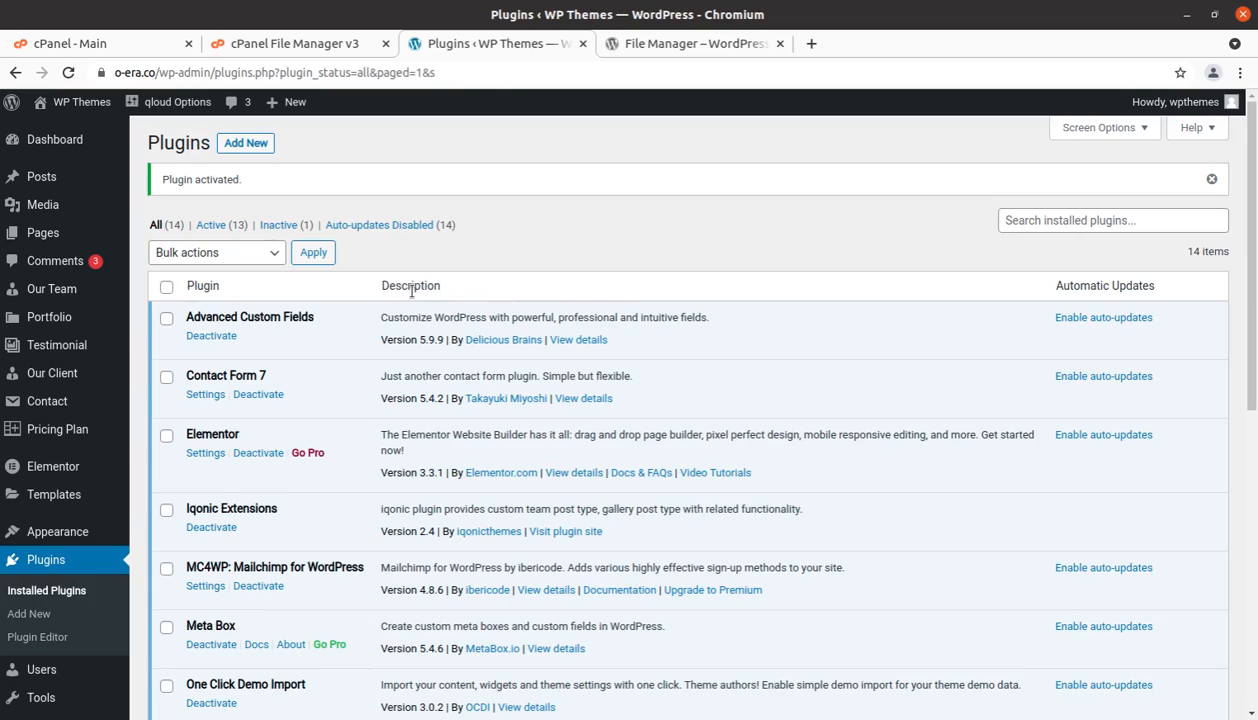
{"action": "scroll", "coordinate": [411, 291], "scroll_direction": "down", "scroll_amount": 10}
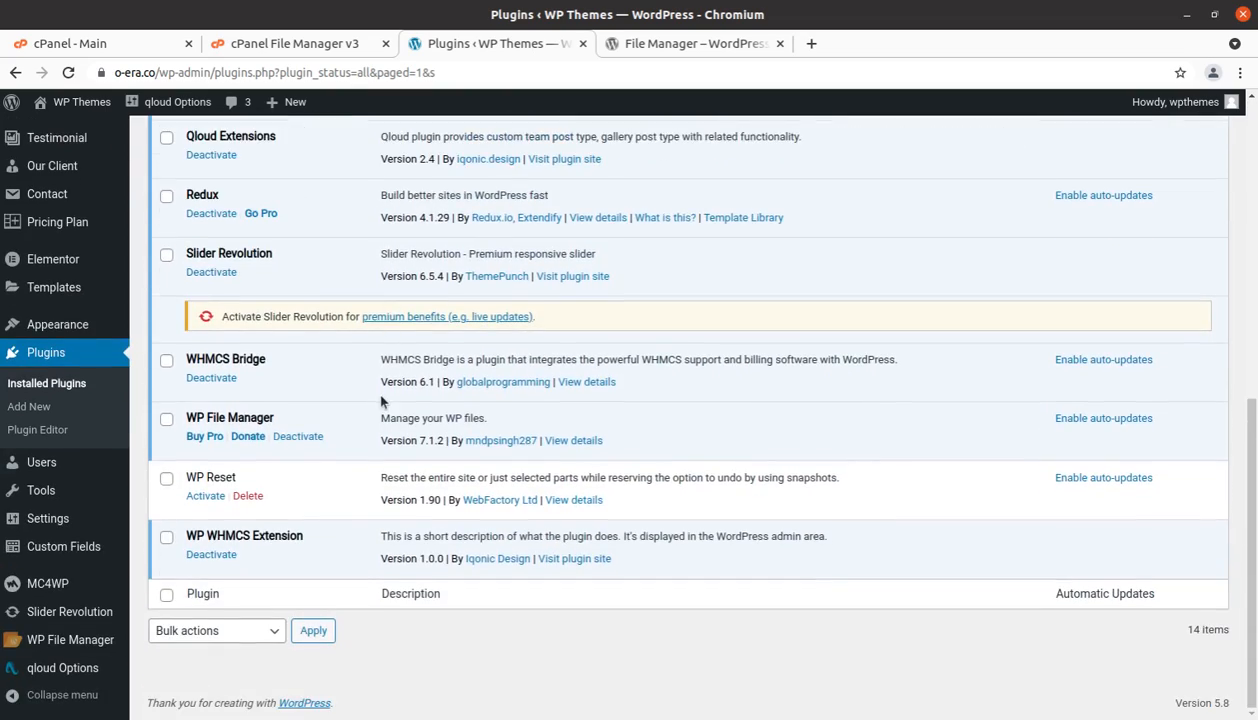
{"action": "scroll", "coordinate": [381, 401], "scroll_direction": "up", "scroll_amount": 10}
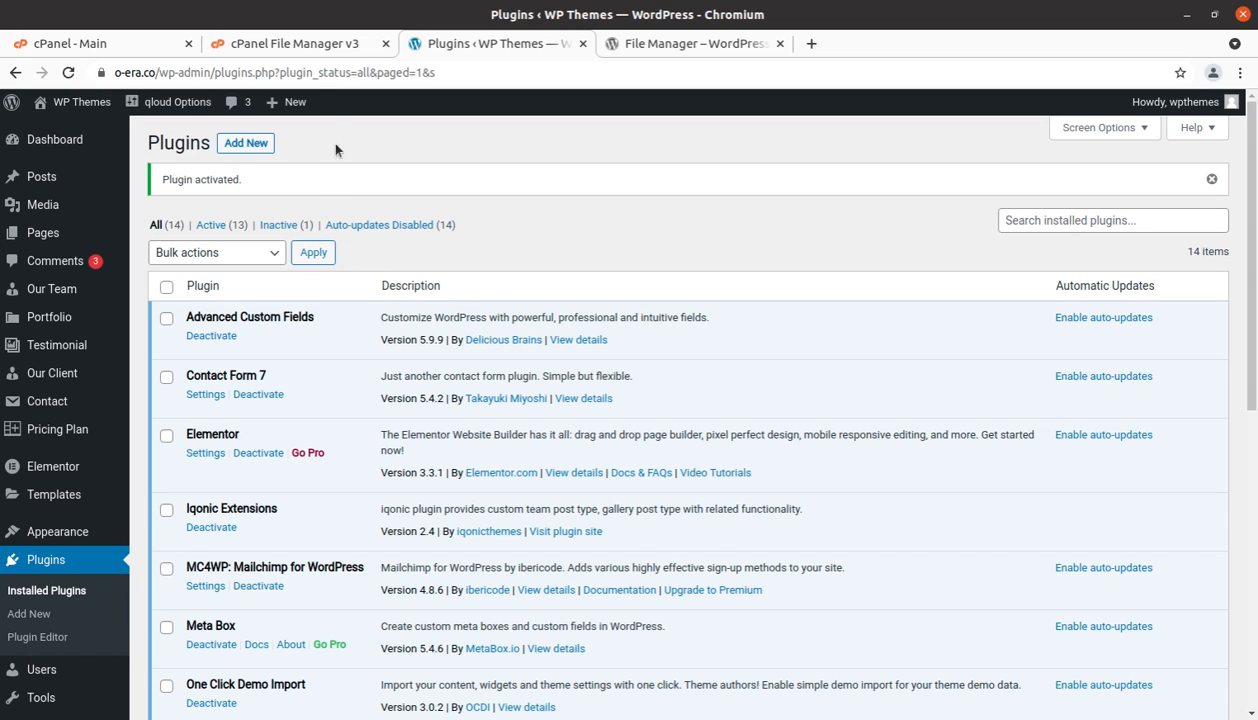
Activate the WP Reset plugin and open its reset tools page
{"action": "scroll", "coordinate": [295, 398], "scroll_direction": "down", "scroll_amount": 5}
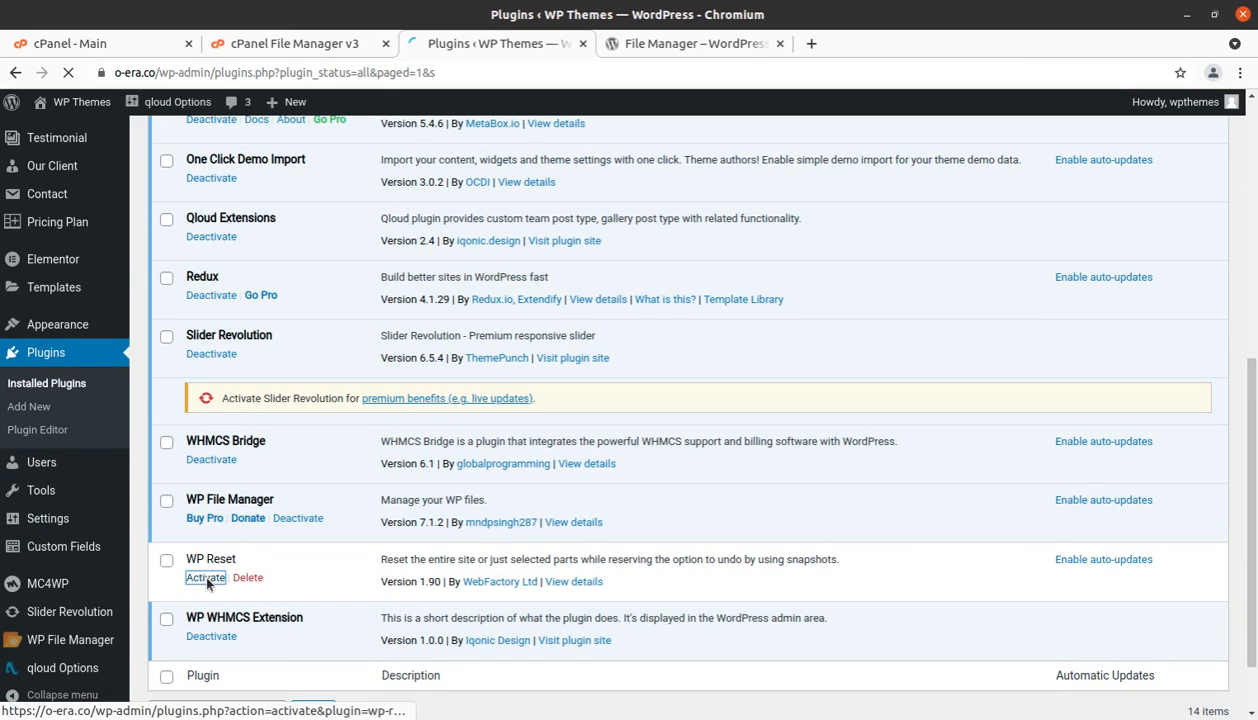
{"action": "left_click", "coordinate": [206, 579]}
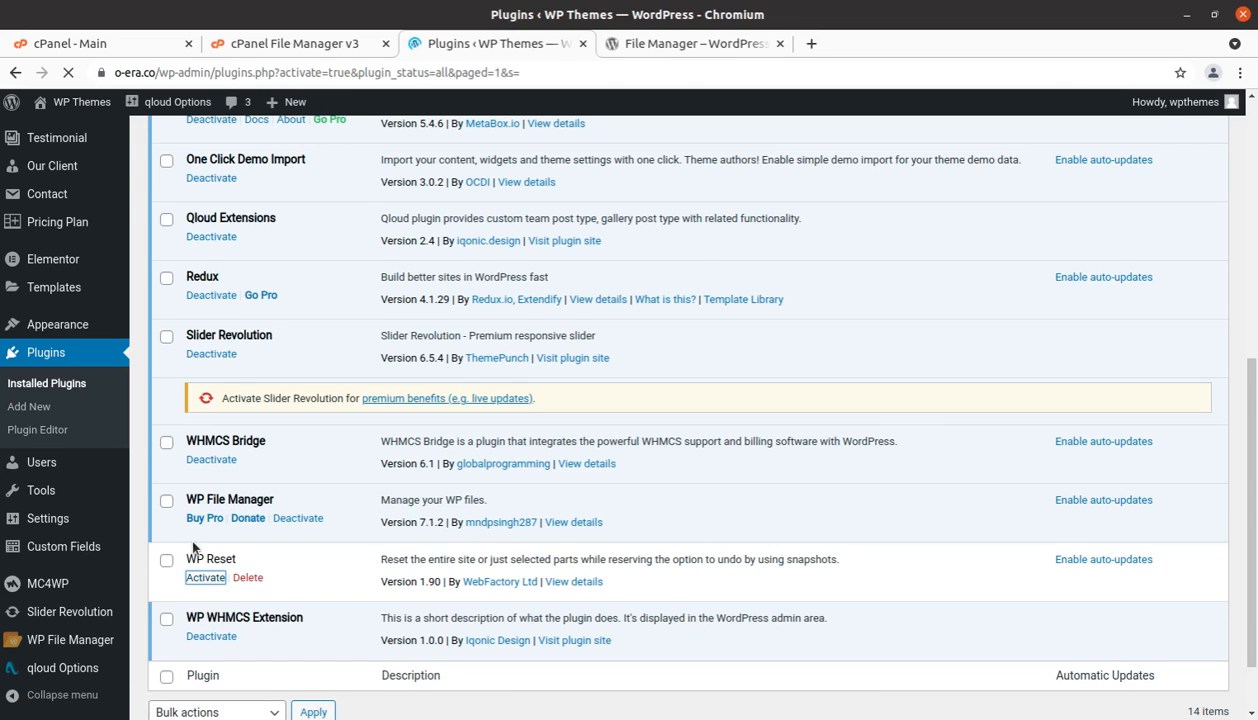
{"action": "scroll", "coordinate": [264, 636], "scroll_direction": "down", "scroll_amount": 3}
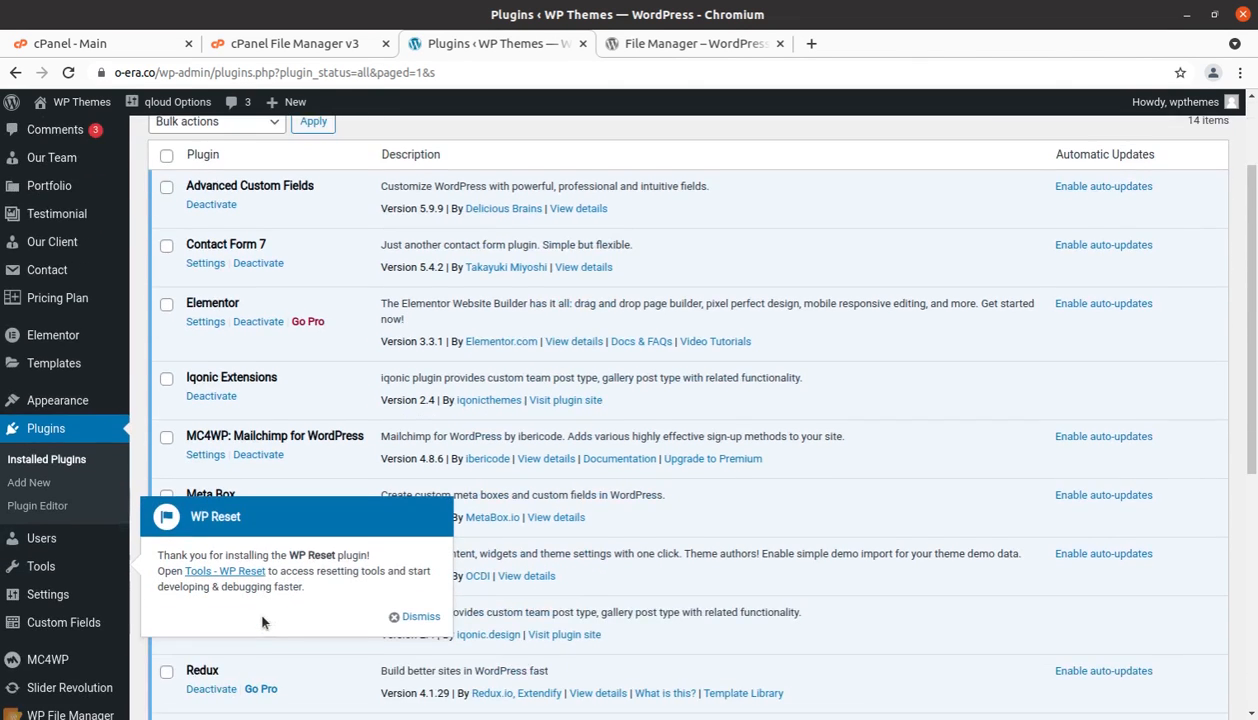
{"action": "left_click", "coordinate": [226, 574]}
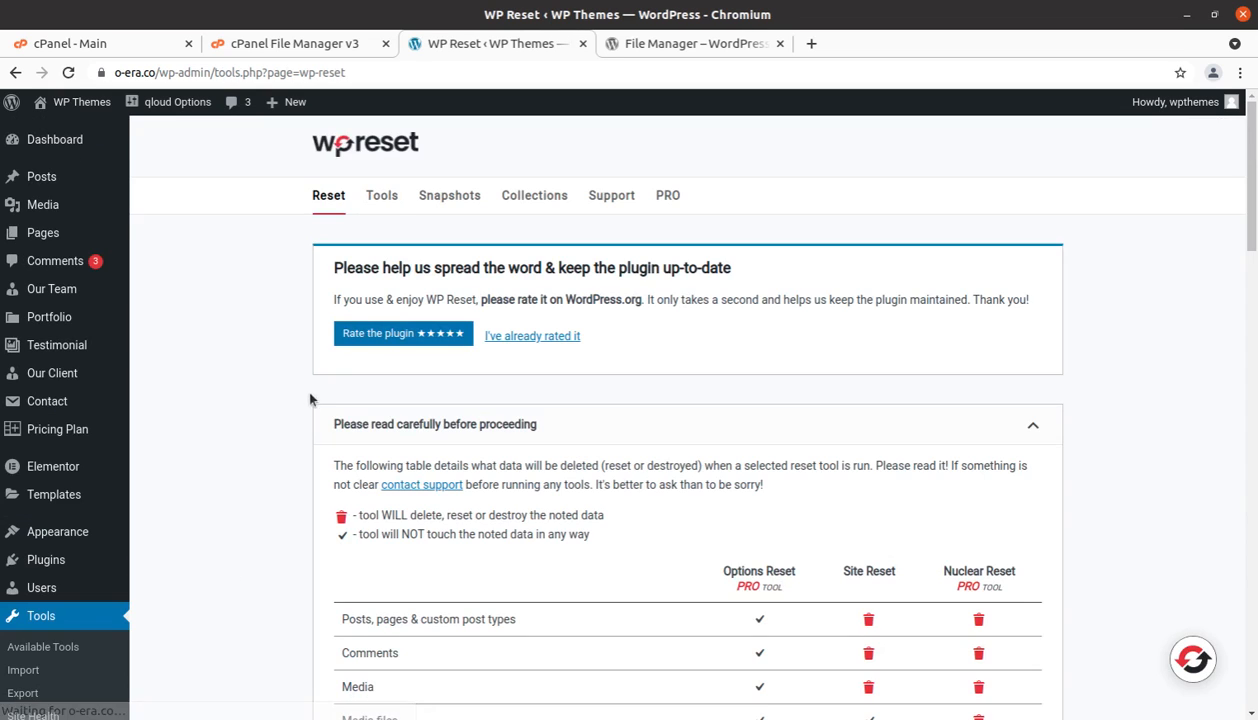
Run and confirm a Site Reset with reactivation of the WP Reset plugin turned off, entering "reset" as the confirmation text
{"action": "scroll", "coordinate": [402, 463], "scroll_direction": "down", "scroll_amount": 2}
{"action": "scroll", "coordinate": [402, 463], "scroll_direction": "down", "scroll_amount": 20}
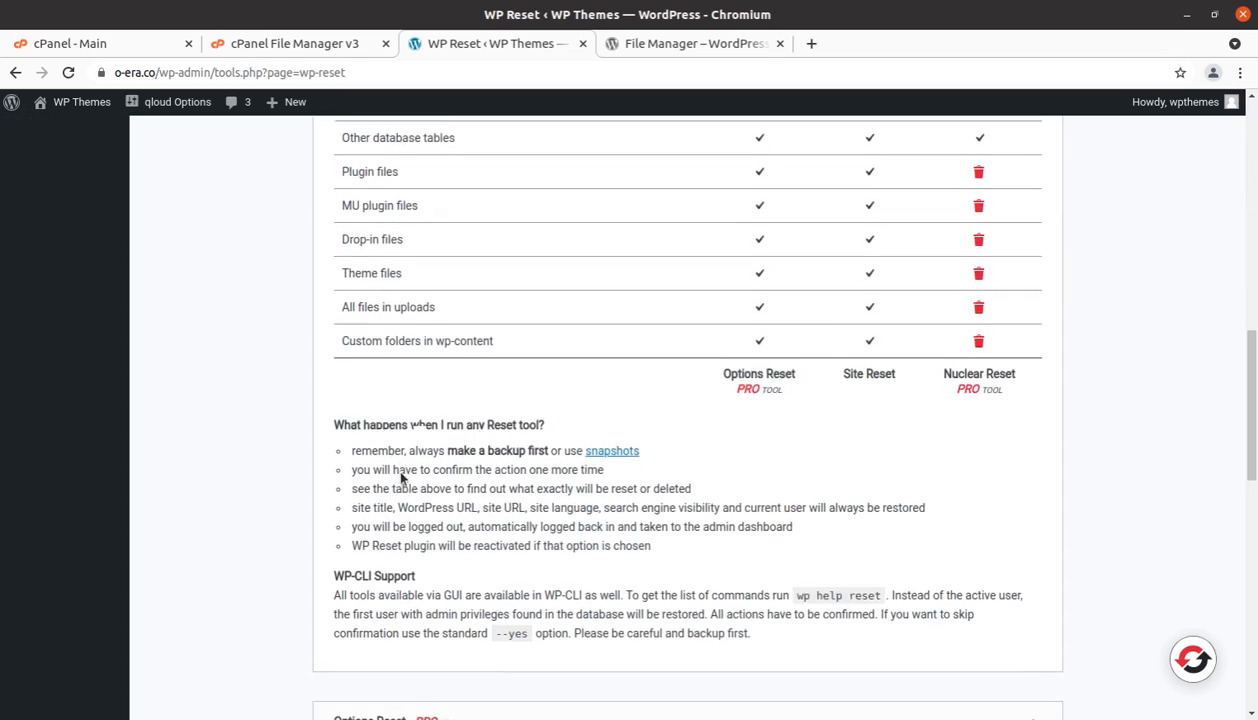
{"action": "scroll", "coordinate": [401, 478], "scroll_direction": "down", "scroll_amount": 7}
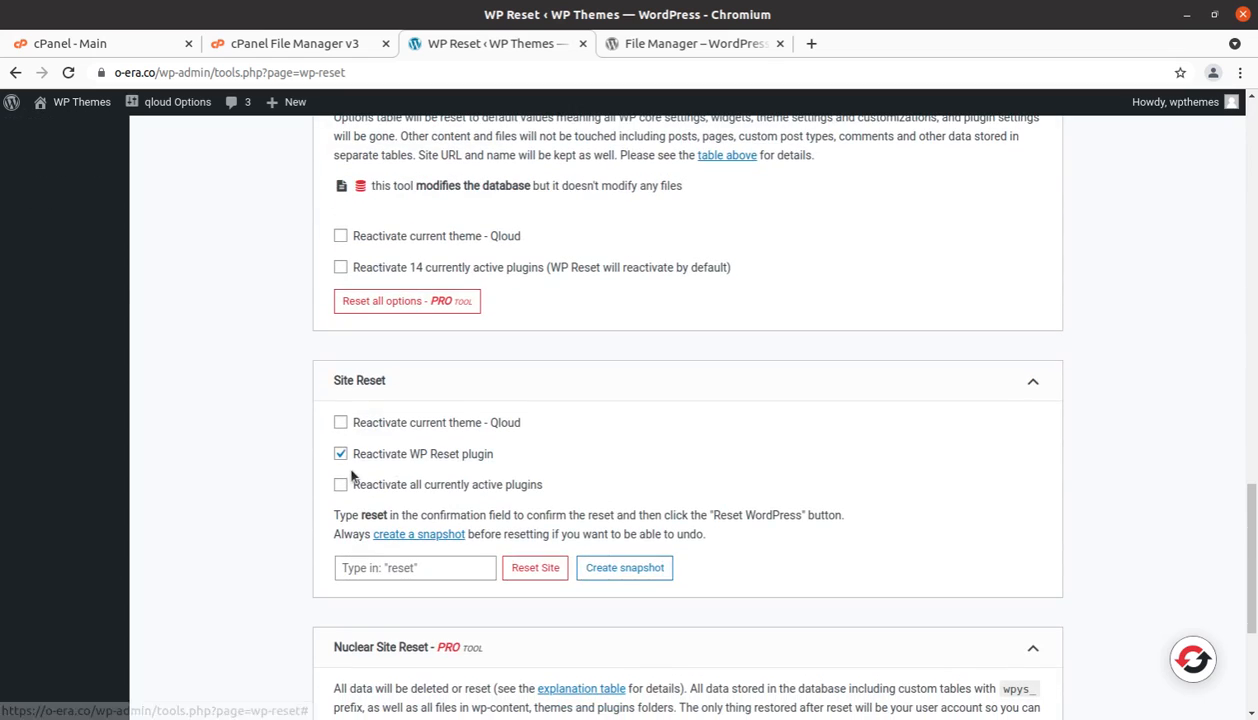
{"action": "left_click", "coordinate": [341, 455]}
{"action": "left_click", "coordinate": [378, 567]}
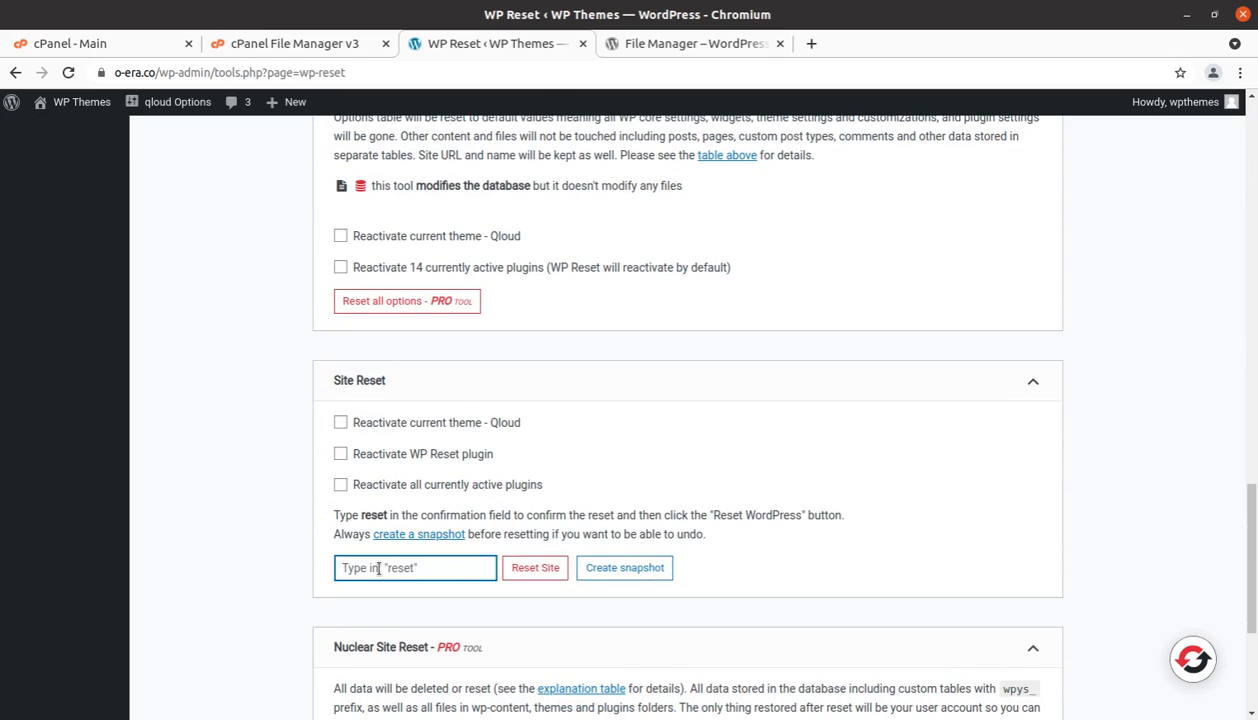
{"action": "type", "text": "reset"}
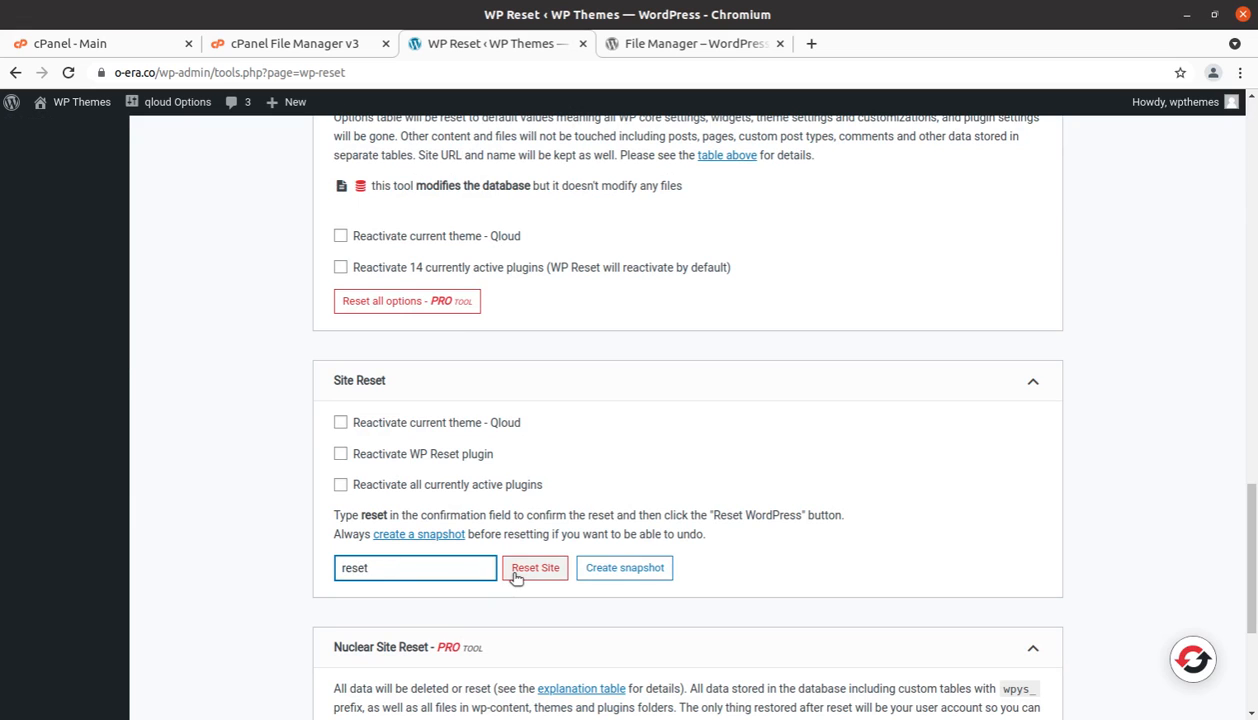
{"action": "left_click", "coordinate": [518, 572]}
{"action": "left_click", "coordinate": [552, 536]}
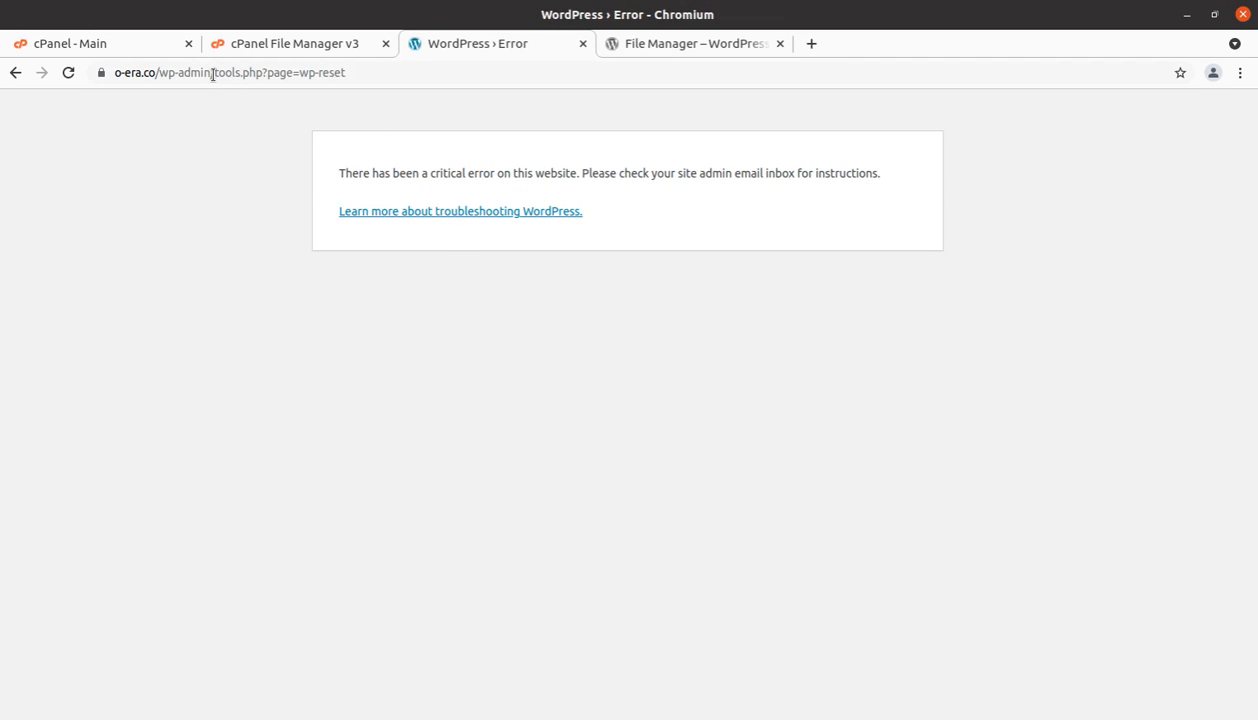
Shorten the page address to o-era.co/wp-admin and load it
{"action": "left_click_drag", "start_coordinate": [213, 75], "coordinate": [416, 77]}
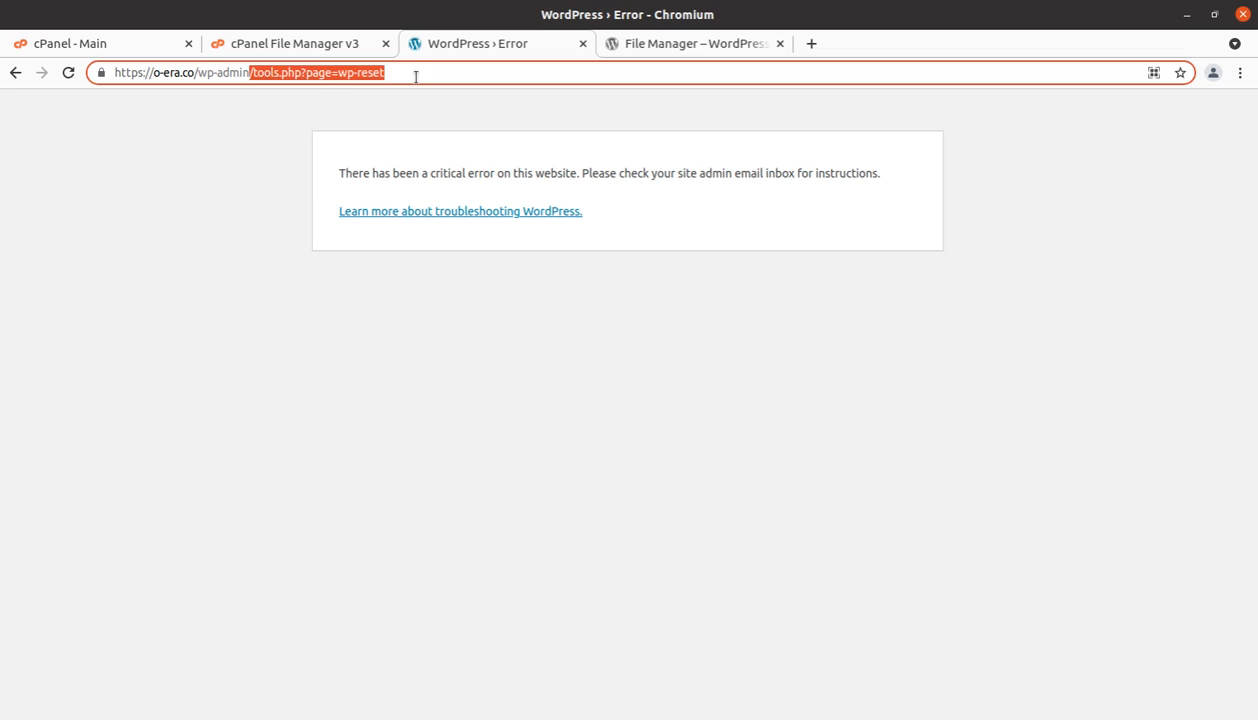
{"action": "key", "text": "BackSpace"}
{"action": "key", "text": "Return"}
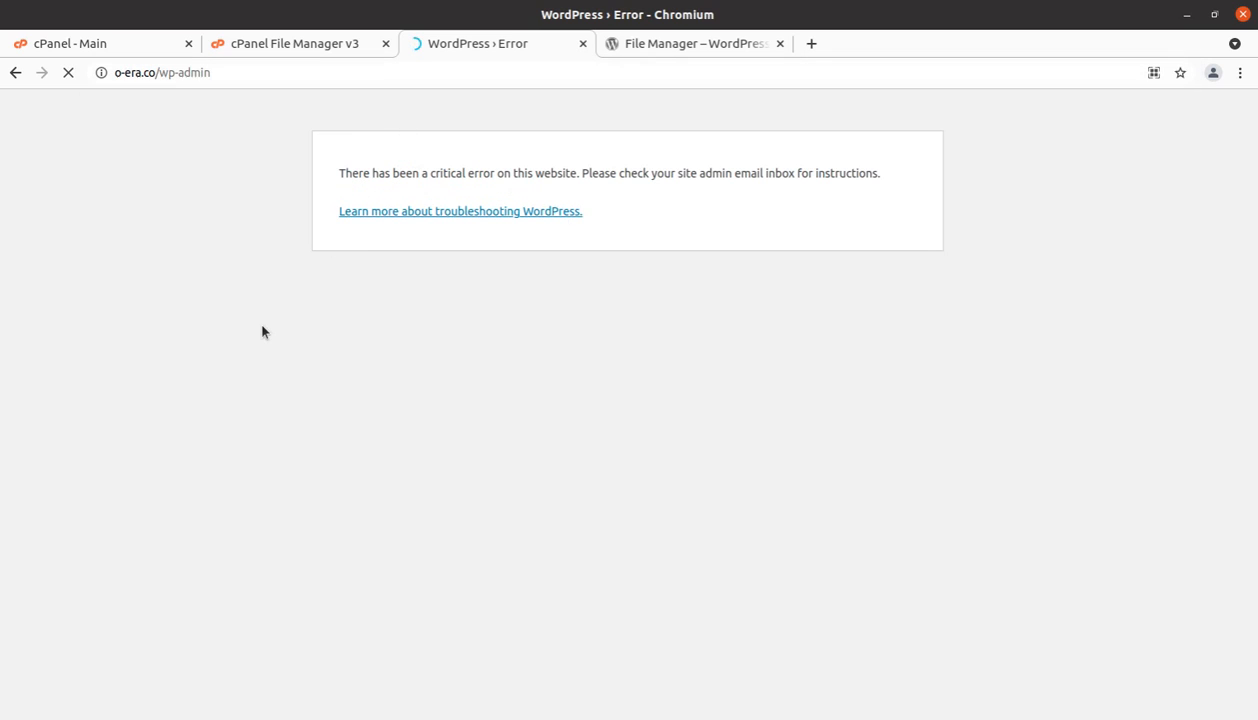
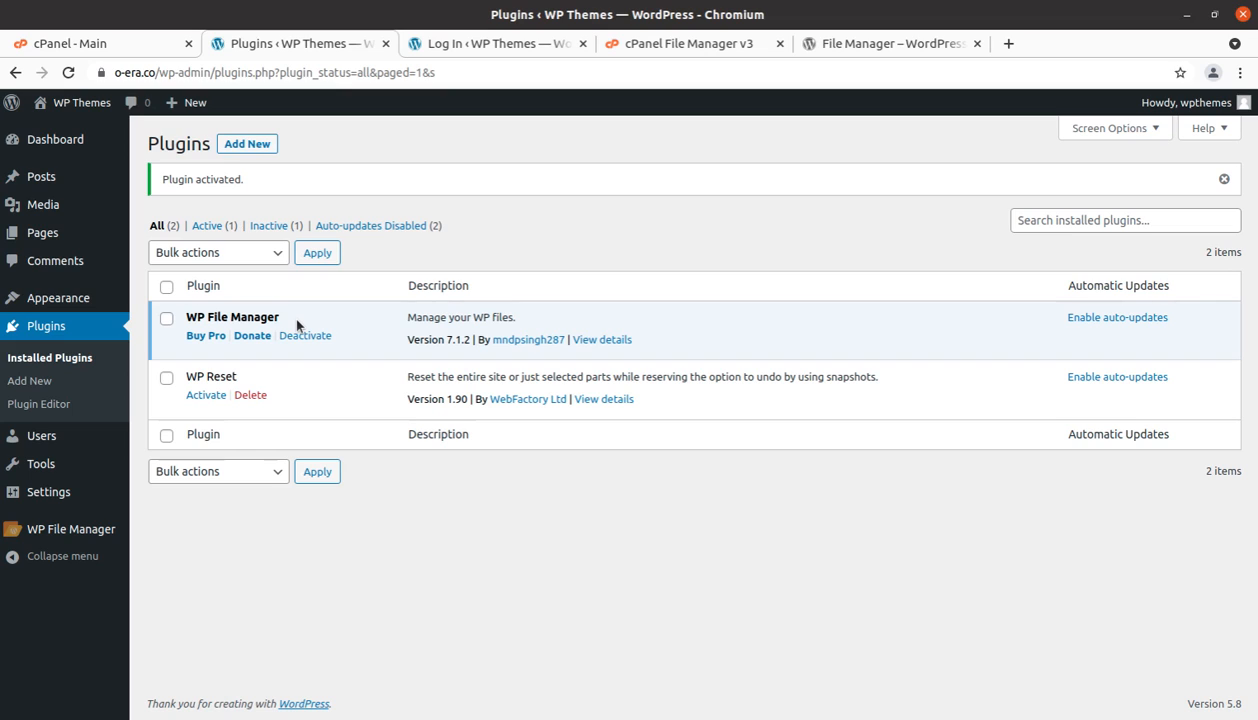
Open WP File Manager from the WordPress dashboard and dismiss its review request notice
{"action": "left_click", "coordinate": [76, 533]}
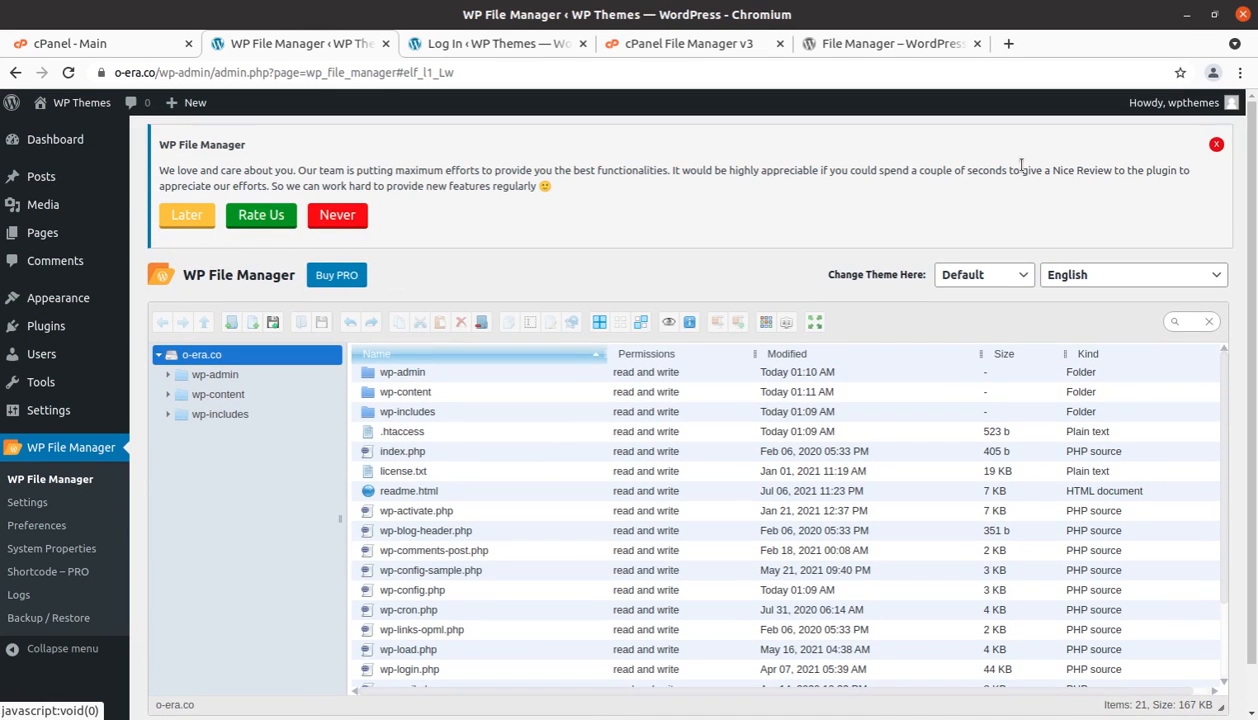
{"action": "left_click", "coordinate": [1217, 145]}
{"action": "left_click", "coordinate": [885, 326]}
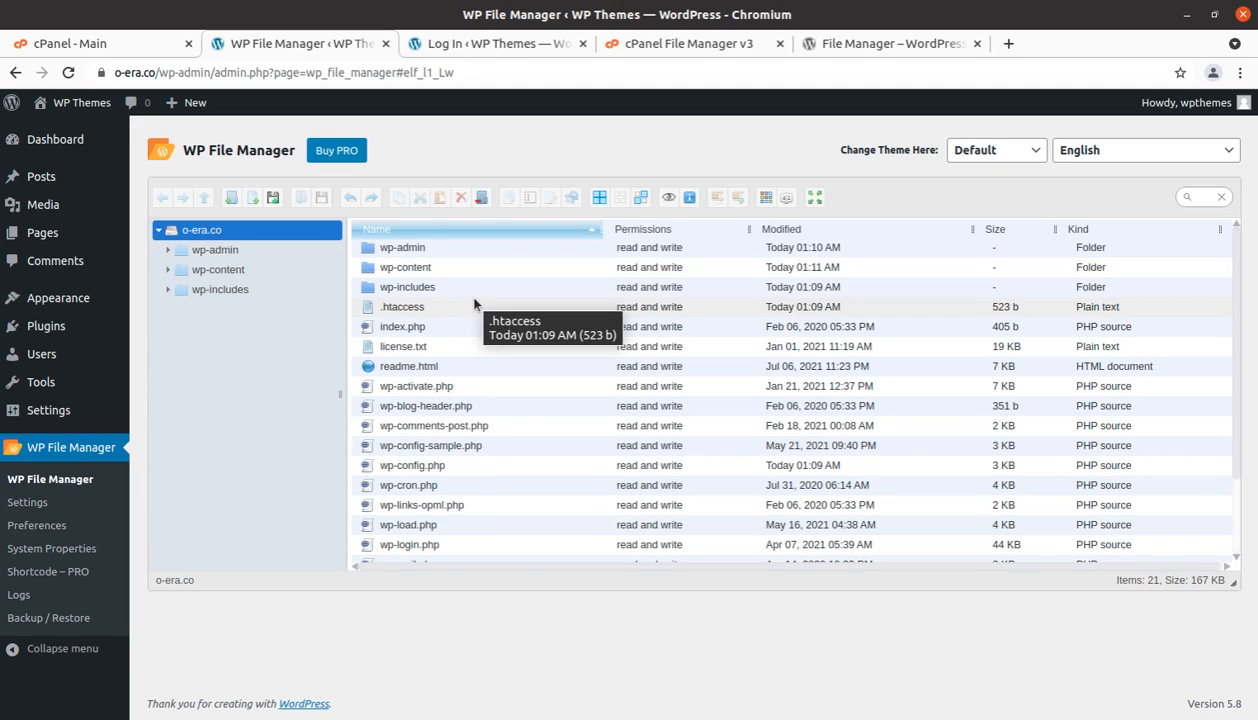
Open the wp-config.php file from the site's root folder in the Code Editor
{"action": "left_click", "coordinate": [452, 470]}
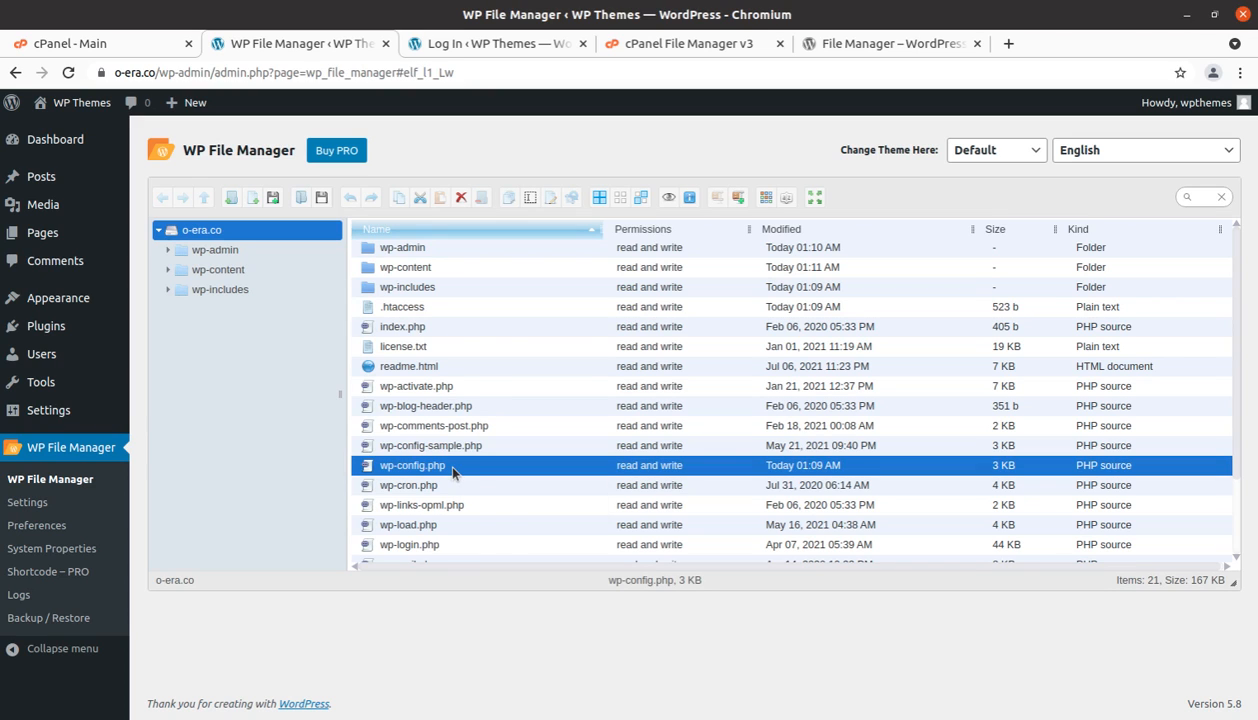
{"action": "right_click", "coordinate": [452, 472]}
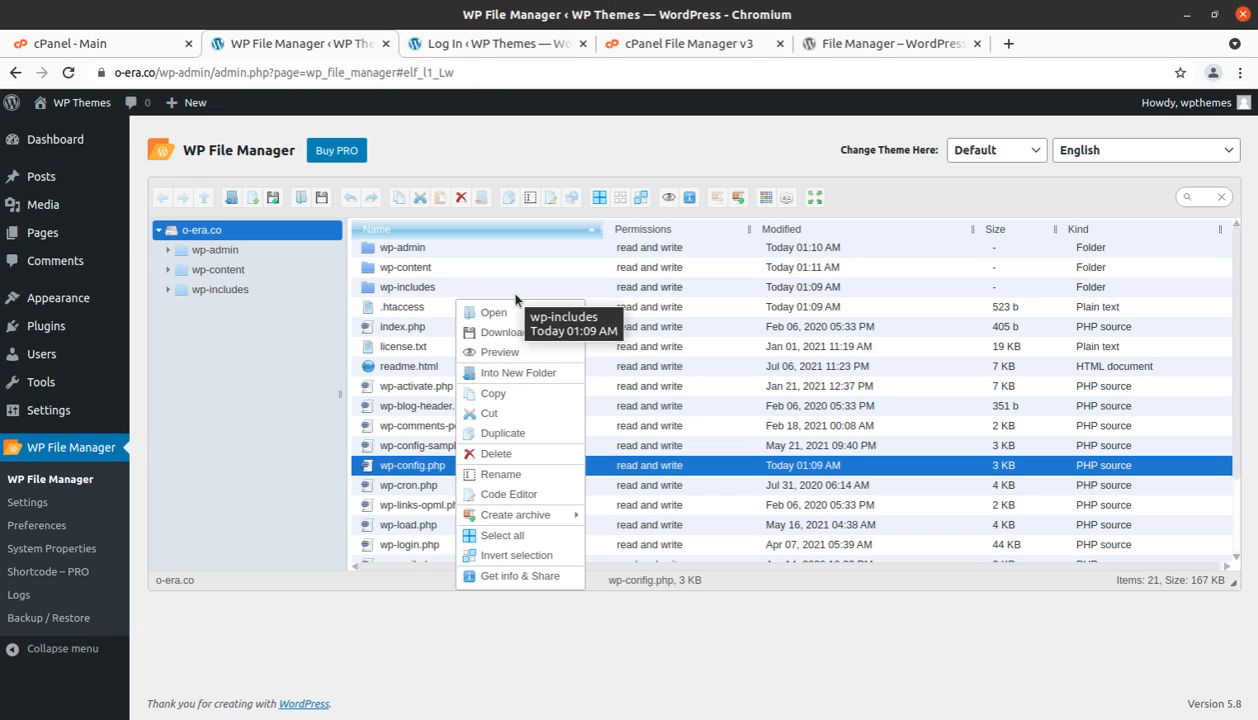
{"action": "left_click", "coordinate": [473, 474]}
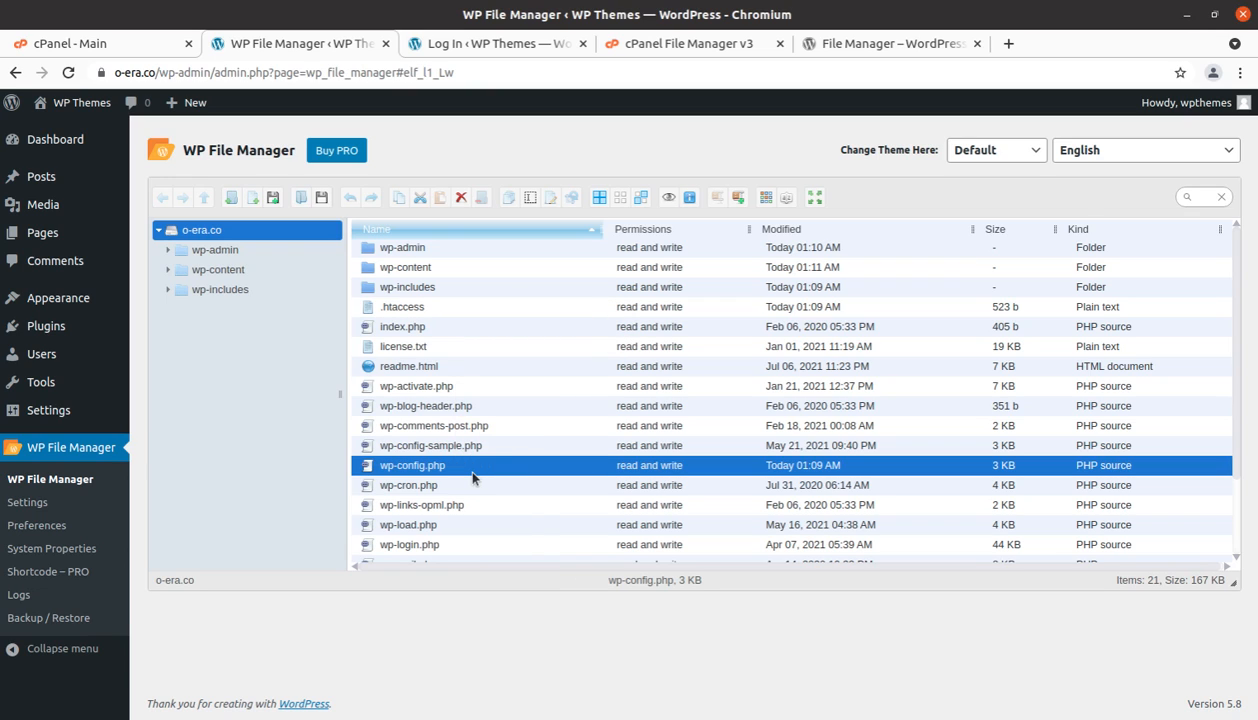
{"action": "right_click", "coordinate": [473, 478]}
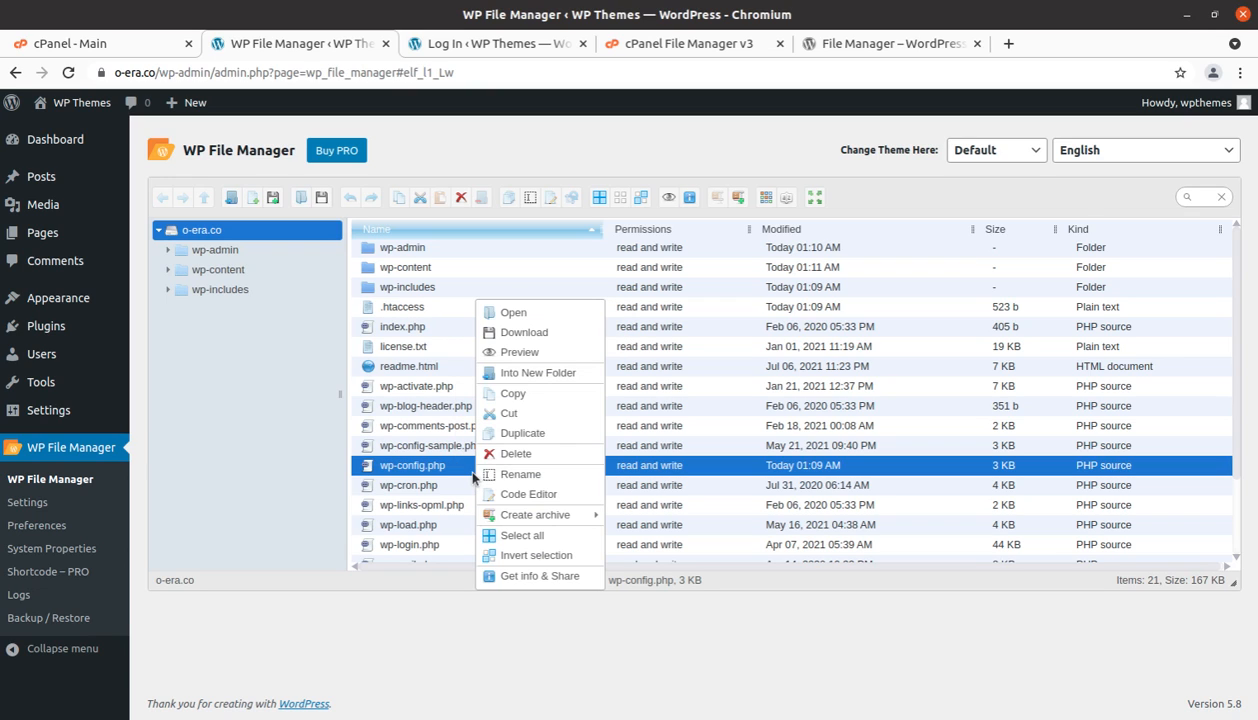
{"action": "left_click", "coordinate": [518, 495]}
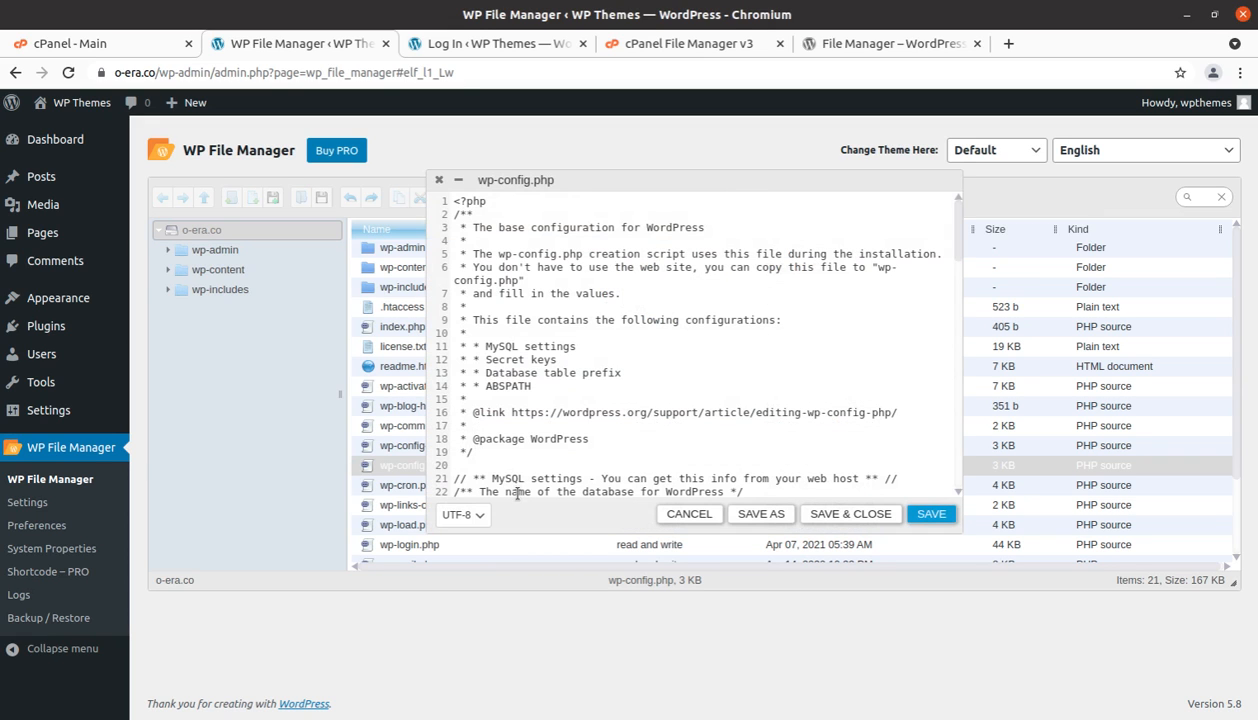
Examine the database settings, authentication keys and table prefix in wp-config.php, and close the editor without saving
{"action": "scroll", "coordinate": [568, 355], "scroll_direction": "down", "scroll_amount": 5}
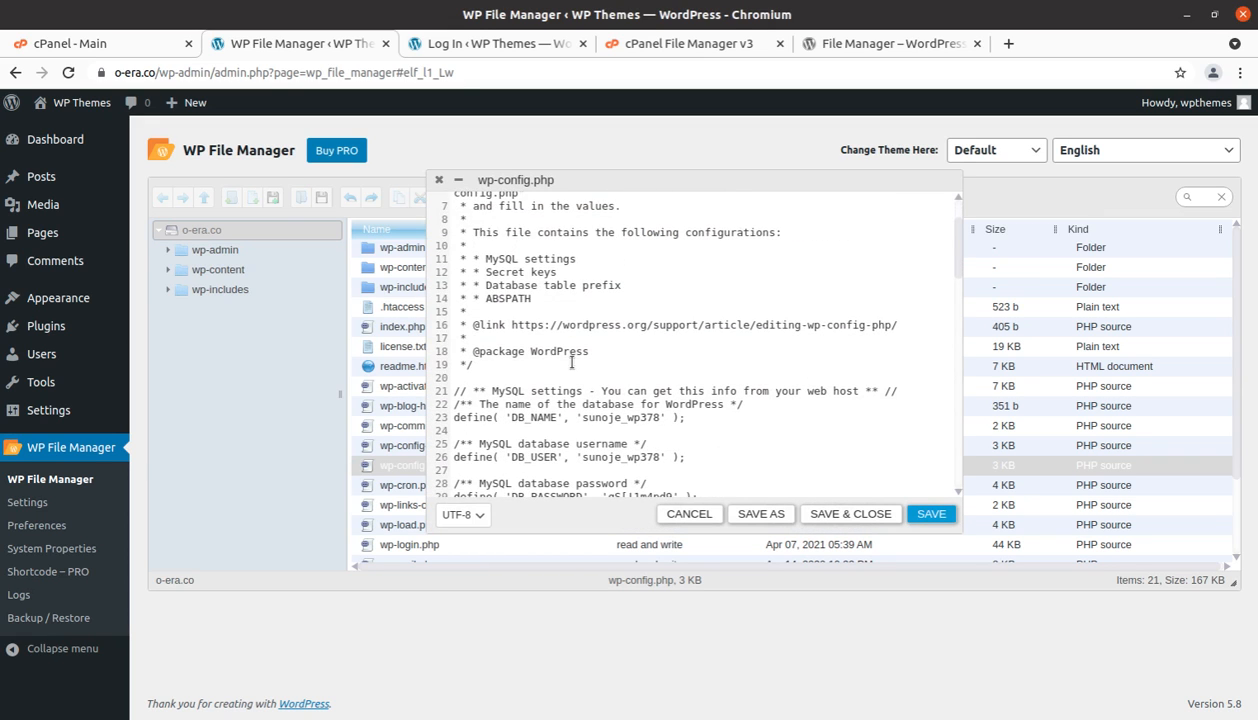
{"action": "scroll", "coordinate": [572, 362], "scroll_direction": "down", "scroll_amount": 3}
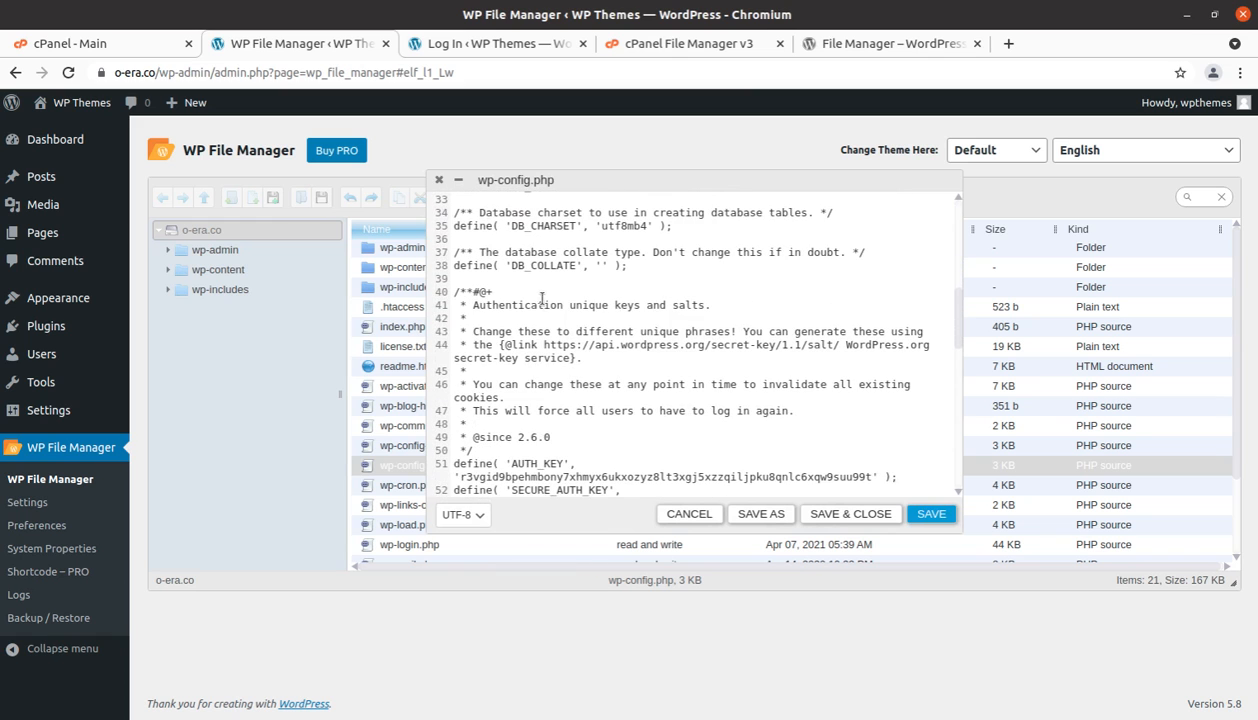
{"action": "scroll", "coordinate": [546, 320], "scroll_direction": "down", "scroll_amount": 4}
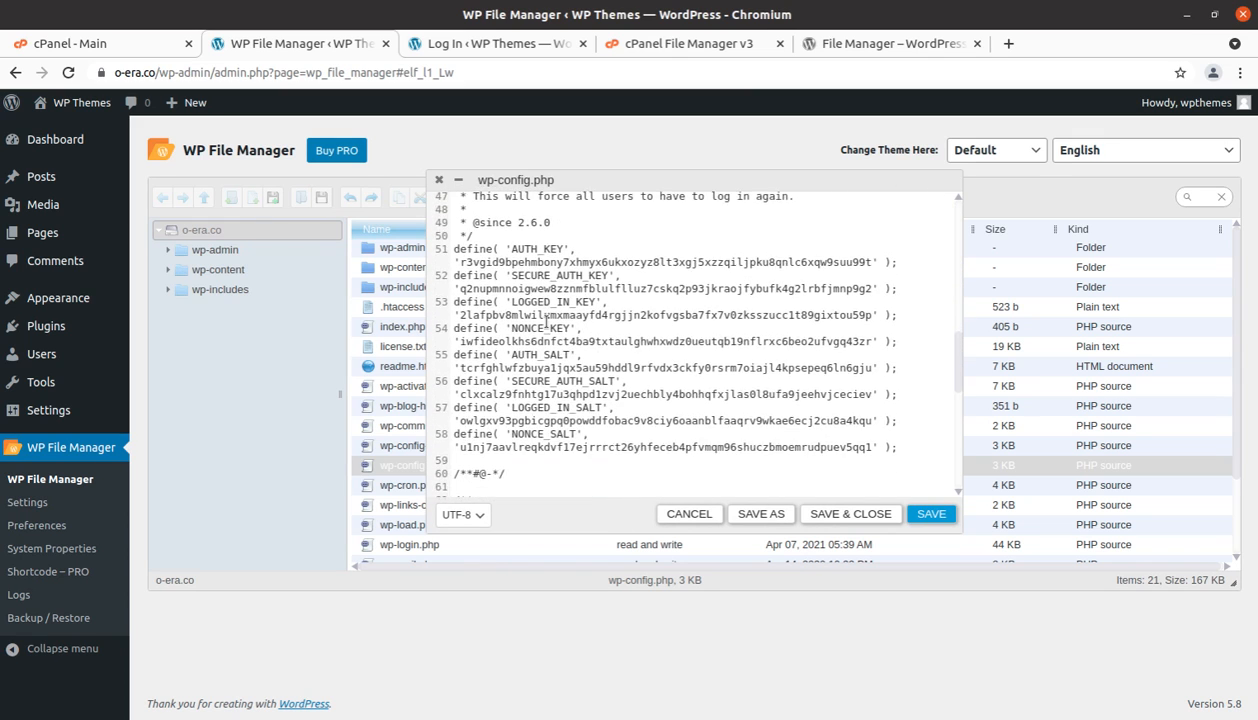
{"action": "scroll", "coordinate": [542, 323], "scroll_direction": "up", "scroll_amount": 3}
{"action": "scroll", "coordinate": [540, 325], "scroll_direction": "up", "scroll_amount": 4}
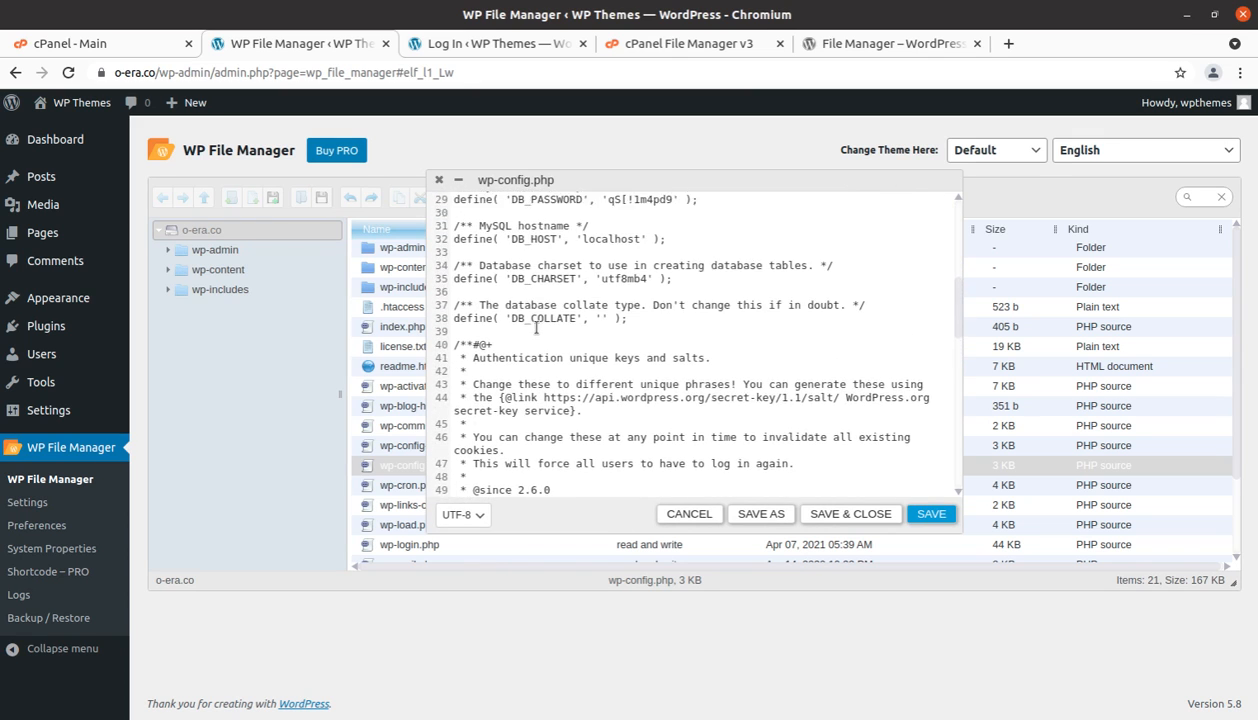
{"action": "scroll", "coordinate": [587, 298], "scroll_direction": "up", "scroll_amount": 2}
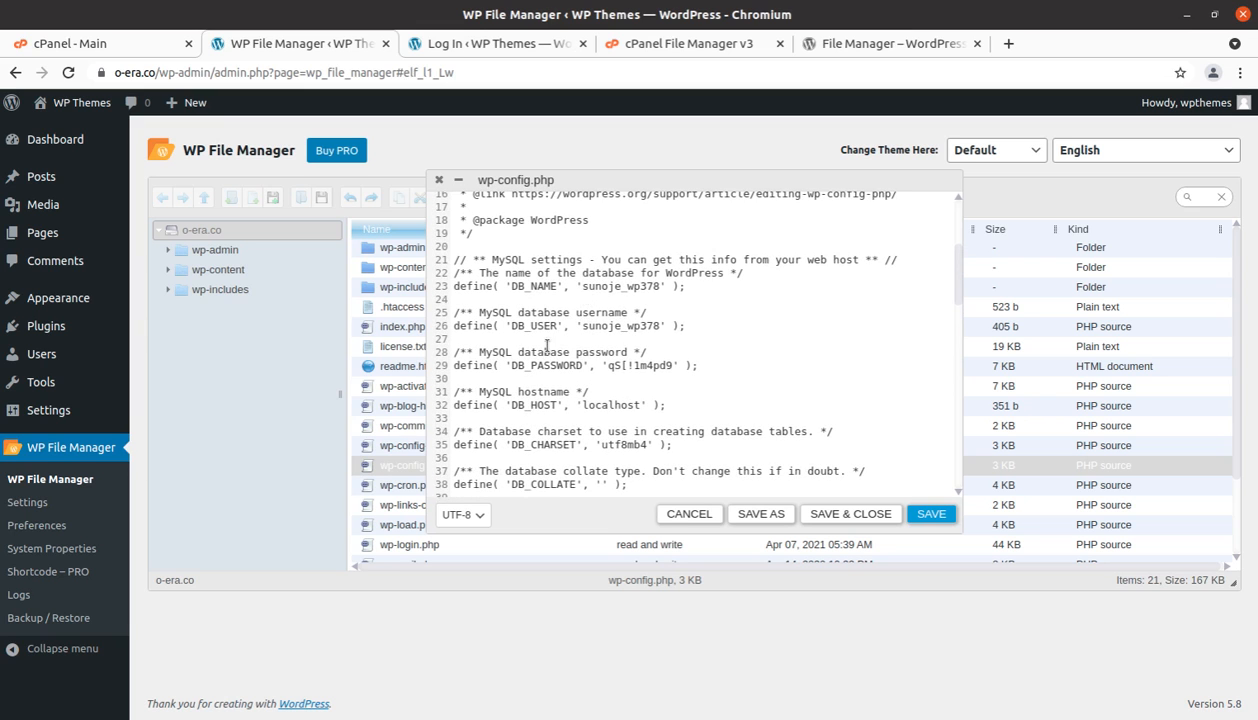
{"action": "scroll", "coordinate": [547, 345], "scroll_direction": "up", "scroll_amount": 4}
{"action": "scroll", "coordinate": [547, 345], "scroll_direction": "down", "scroll_amount": 6}
{"action": "scroll", "coordinate": [547, 345], "scroll_direction": "down", "scroll_amount": 10}
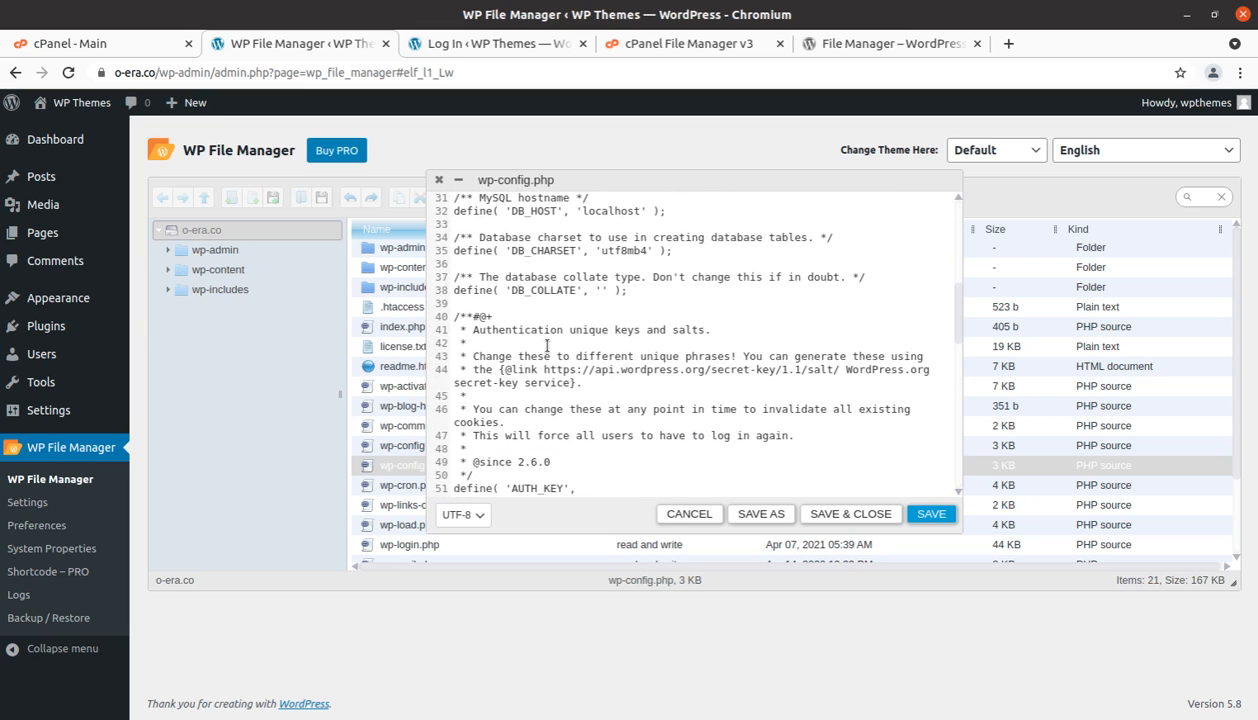
{"action": "scroll", "coordinate": [547, 345], "scroll_direction": "down", "scroll_amount": 3}
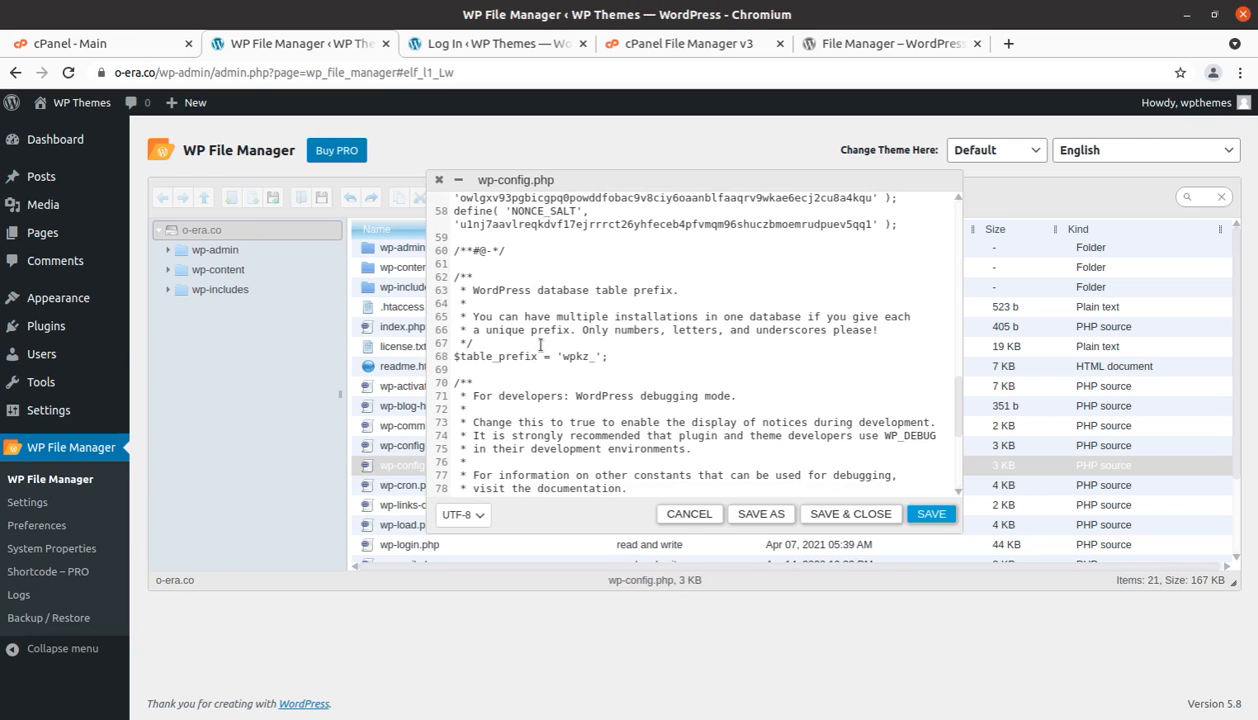
{"action": "scroll", "coordinate": [517, 341], "scroll_direction": "up", "scroll_amount": 2}
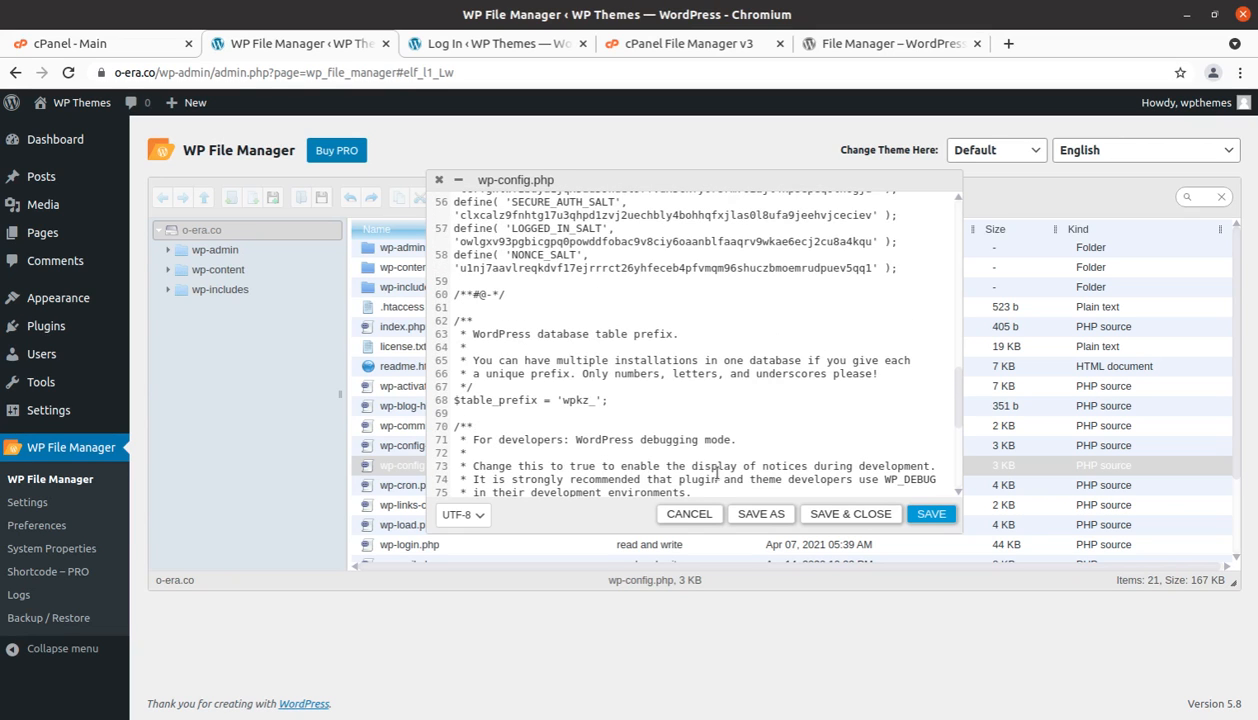
{"action": "scroll", "coordinate": [517, 330], "scroll_direction": "up", "scroll_amount": 4}
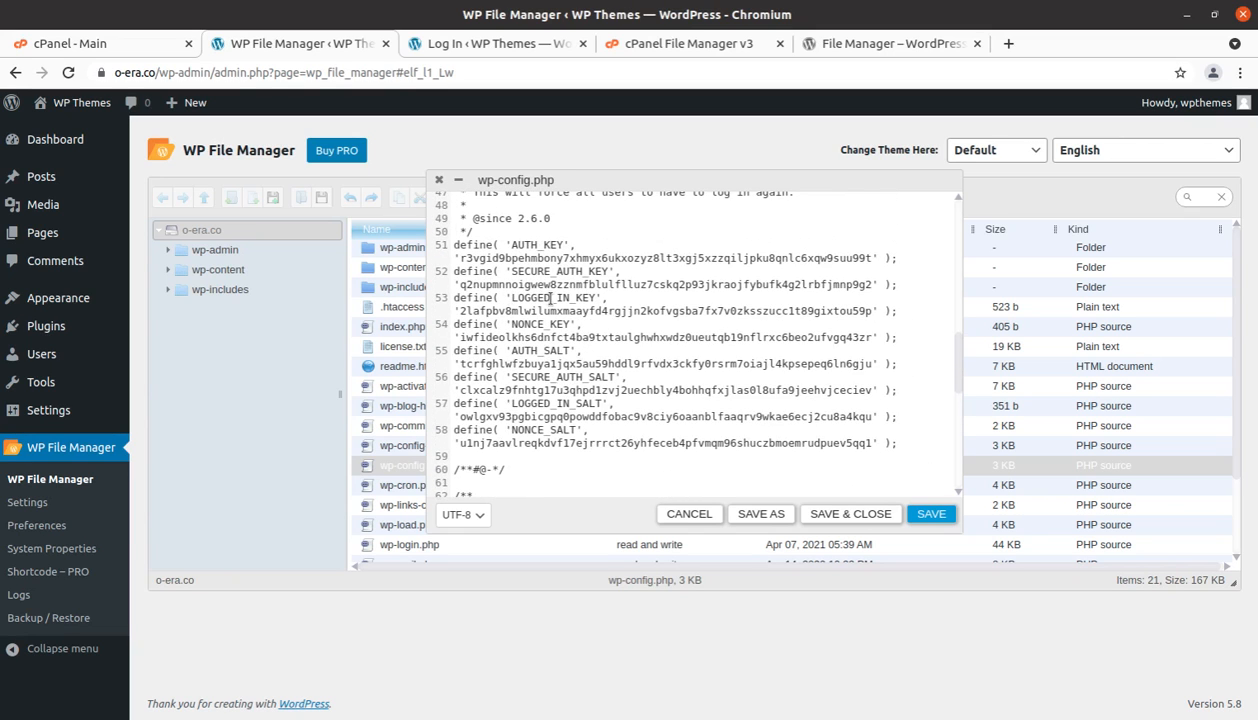
{"action": "left_click", "coordinate": [689, 514]}
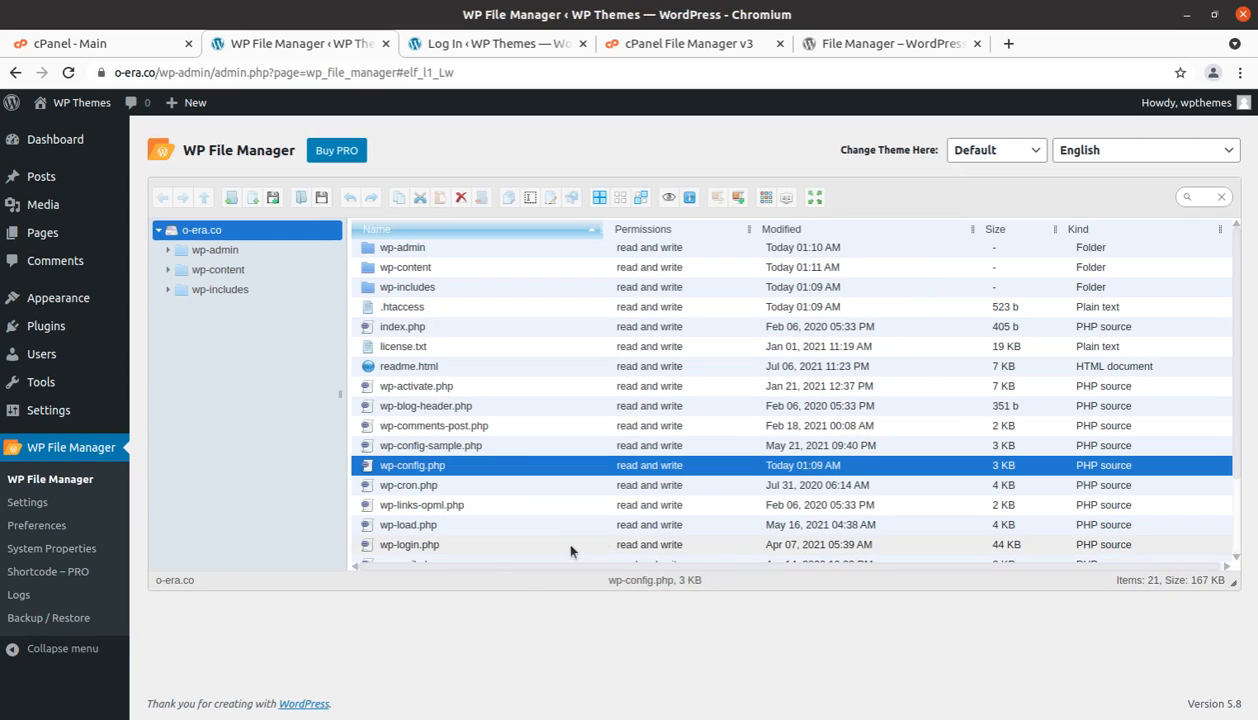
Open the themes folder inside wp-content
{"action": "left_click", "coordinate": [445, 268]}
{"action": "double_click", "coordinate": [445, 268]}
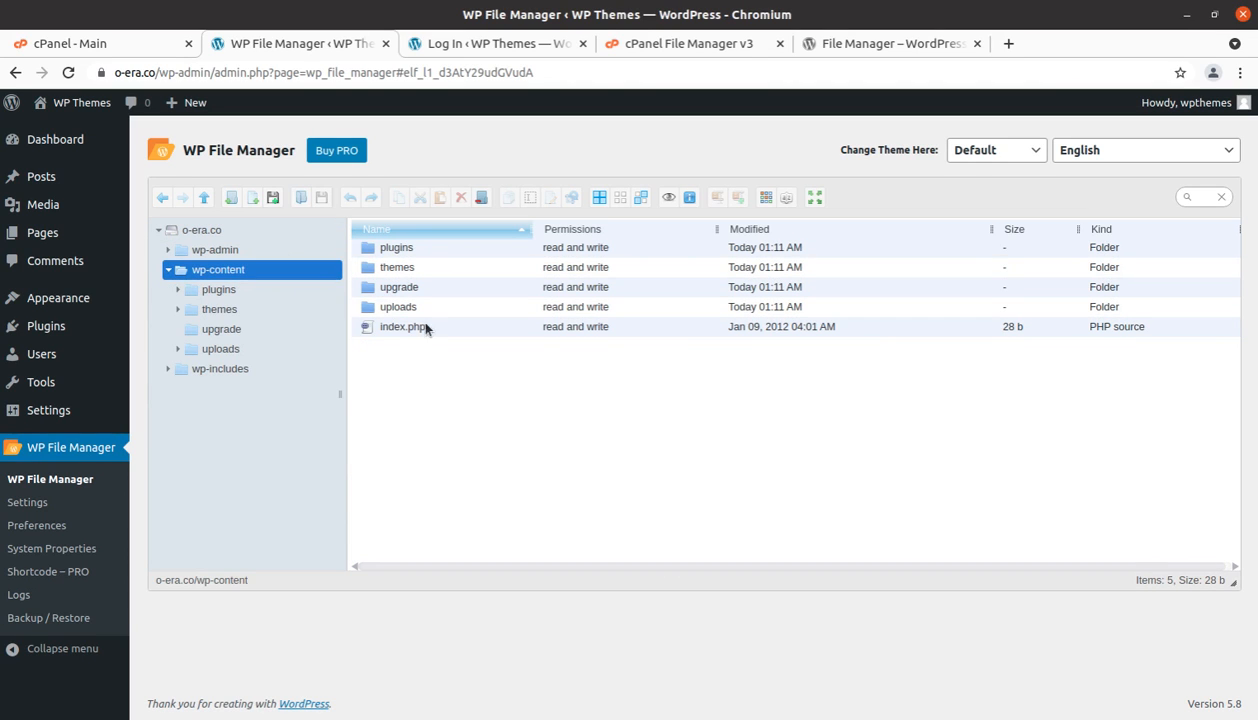
{"action": "left_click", "coordinate": [422, 272]}
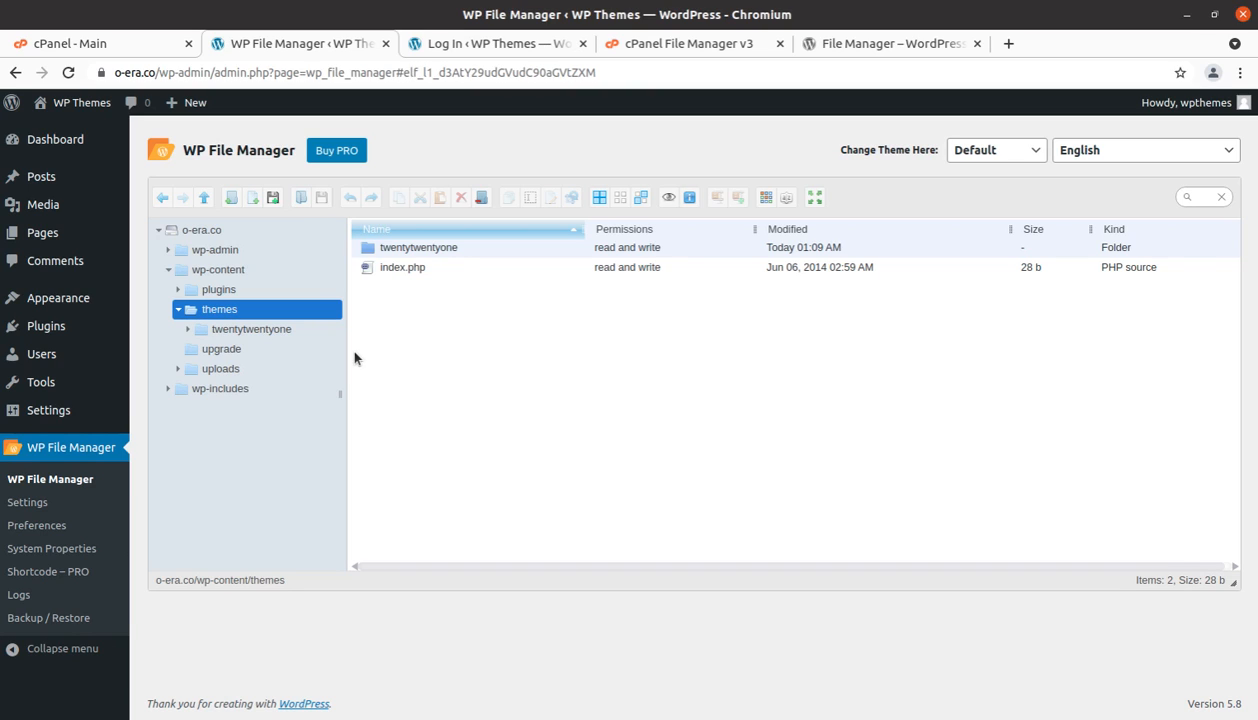
Switch to the desktop file manager, check voice.zip in the voice_v2.9.9 download folder, and close that window
{"action": "key", "text": "alt+Tab"}
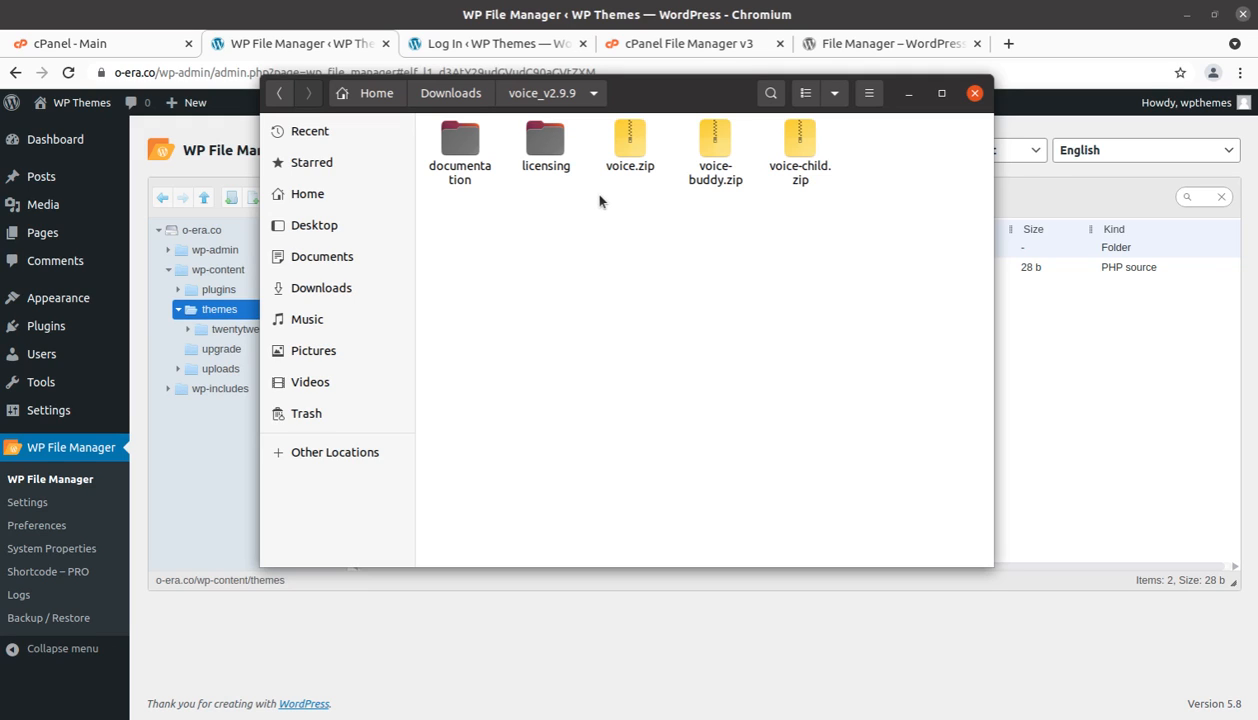
{"action": "left_click", "coordinate": [630, 150]}
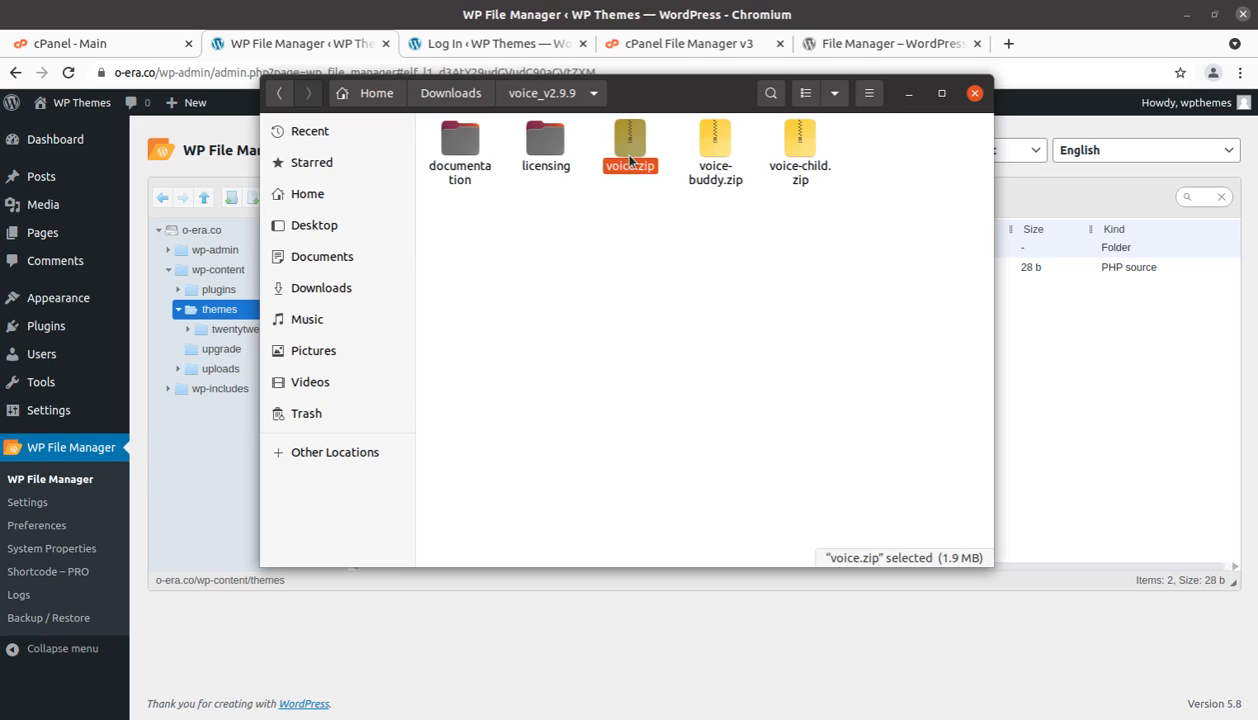
{"action": "left_click", "coordinate": [975, 94]}
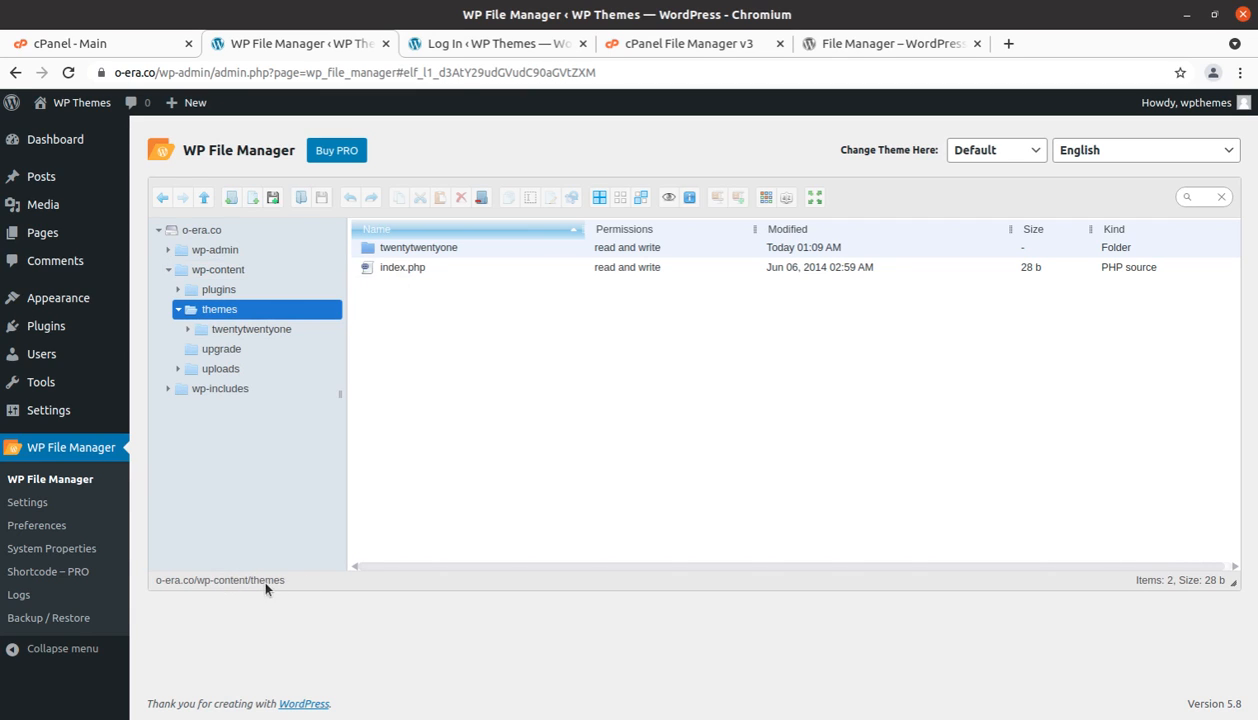
{"action": "left_click", "coordinate": [251, 199]}
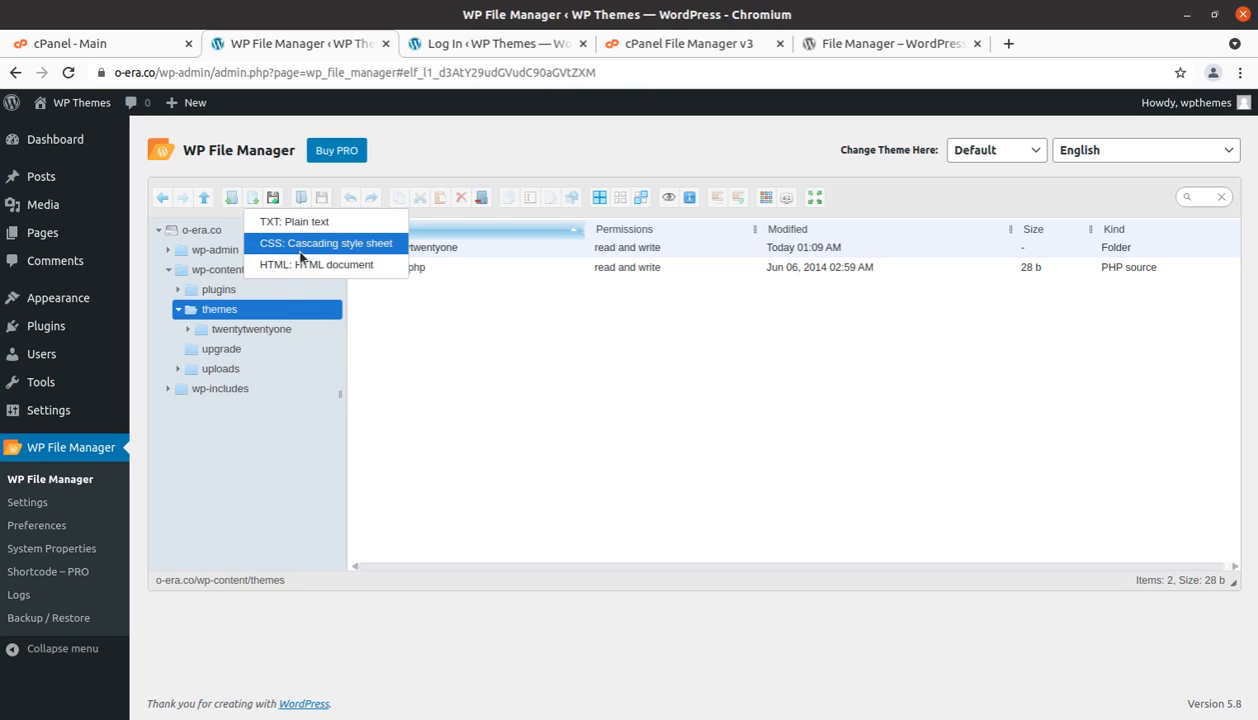
{"action": "left_click", "coordinate": [231, 199]}
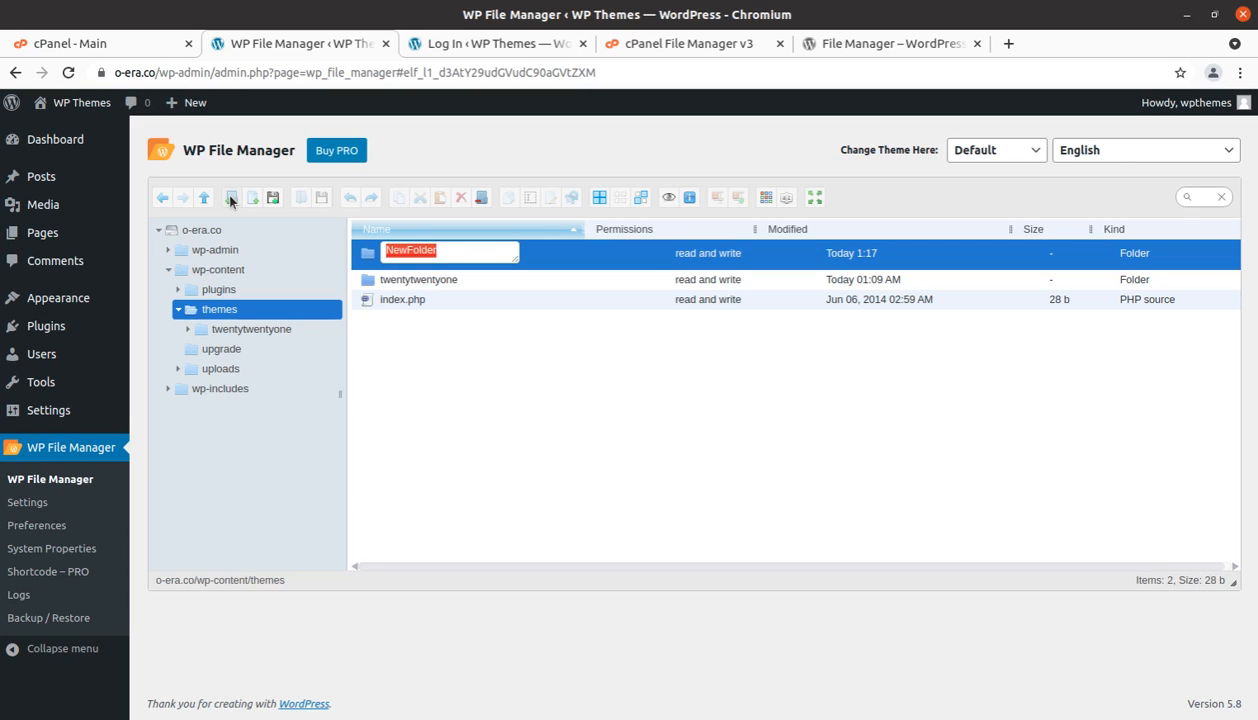
{"action": "left_click", "coordinate": [488, 358]}
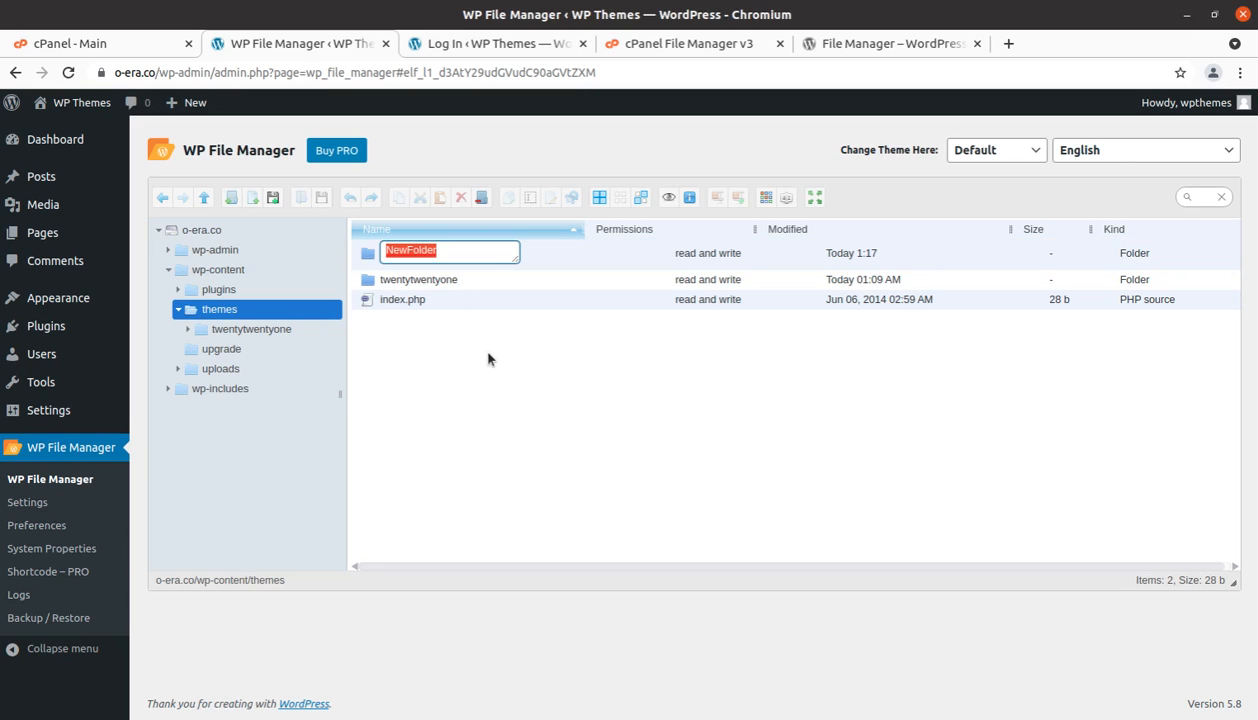
{"action": "key", "text": "Escape"}
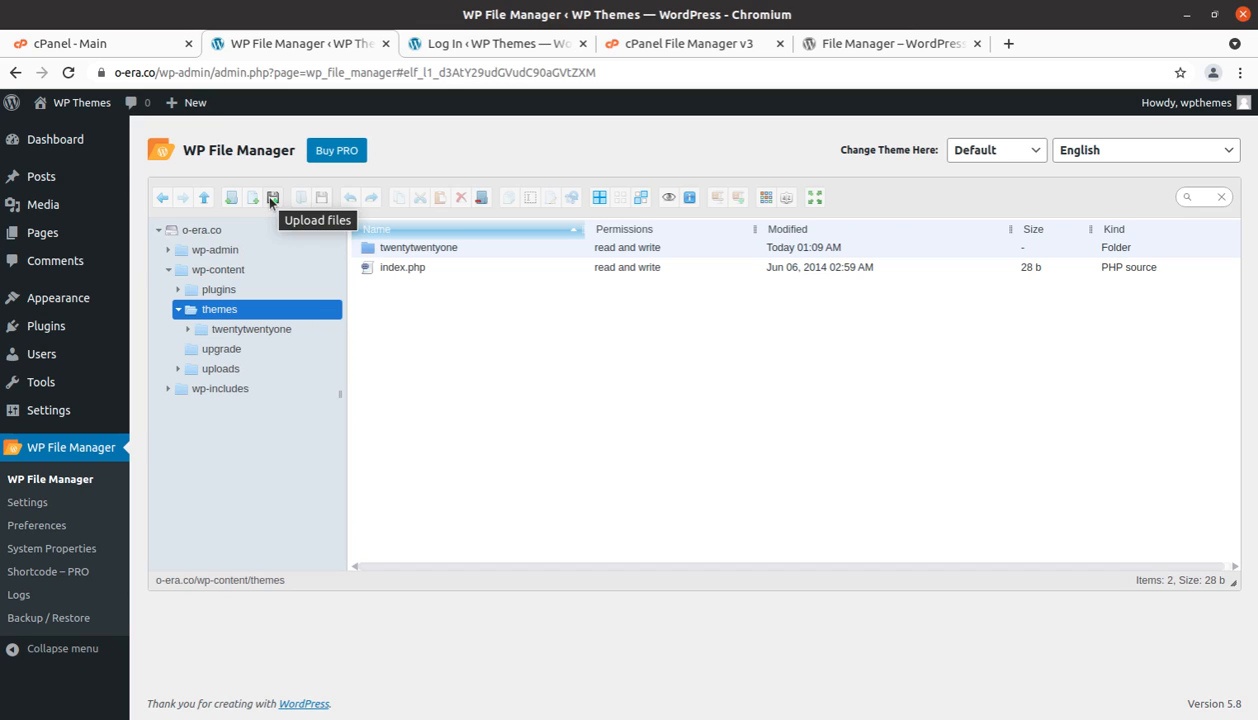
Upload voice.zip from the voice_v2.9.9 folder in Downloads into the themes folder
{"action": "left_click", "coordinate": [270, 199]}
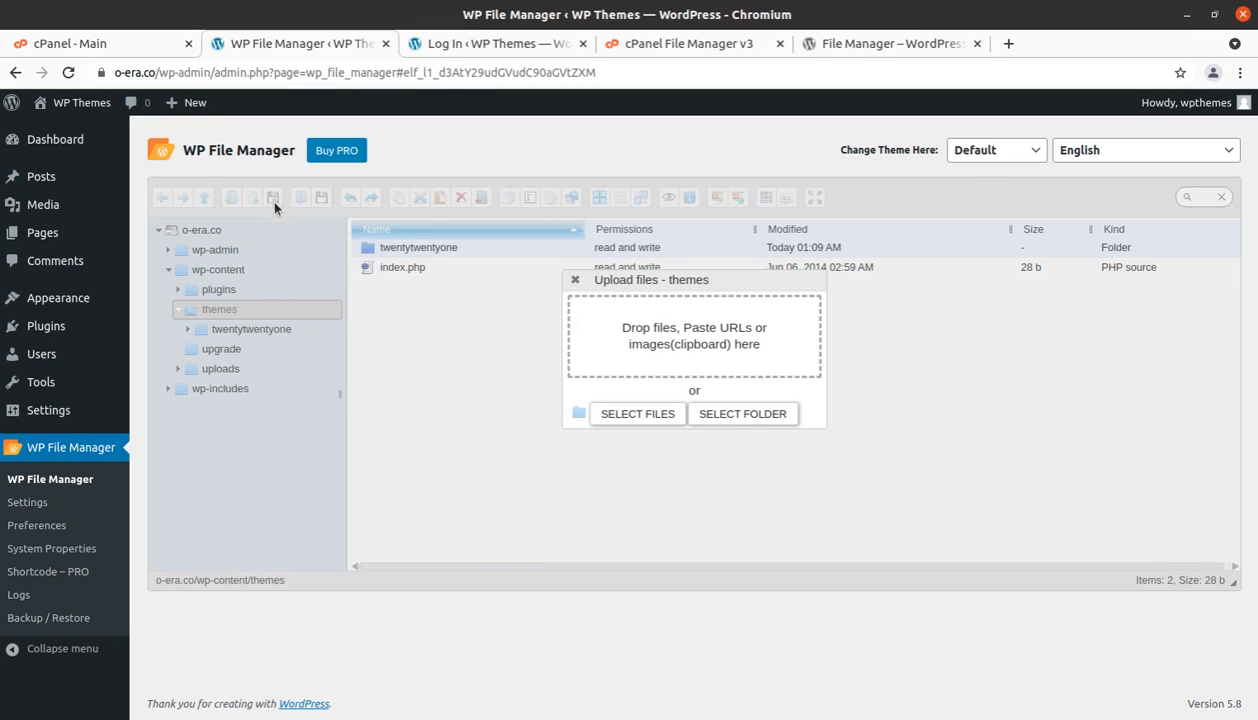
{"action": "left_click", "coordinate": [648, 417]}
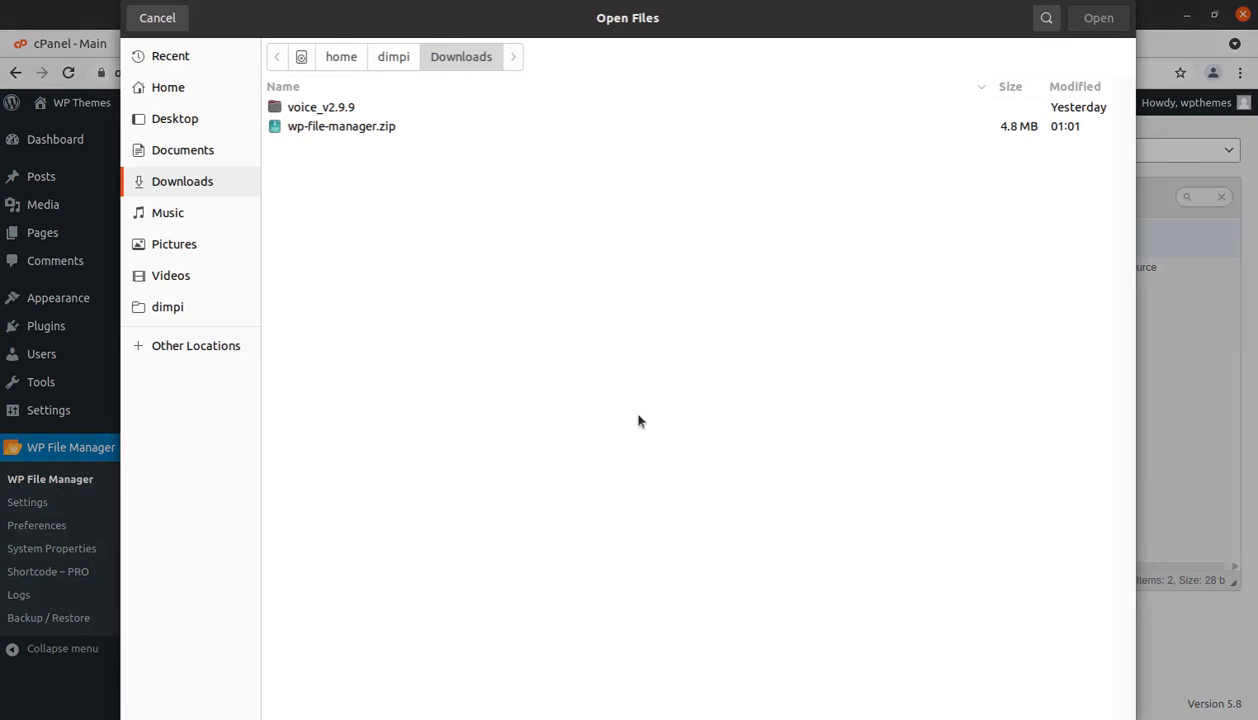
{"action": "double_click", "coordinate": [318, 112]}
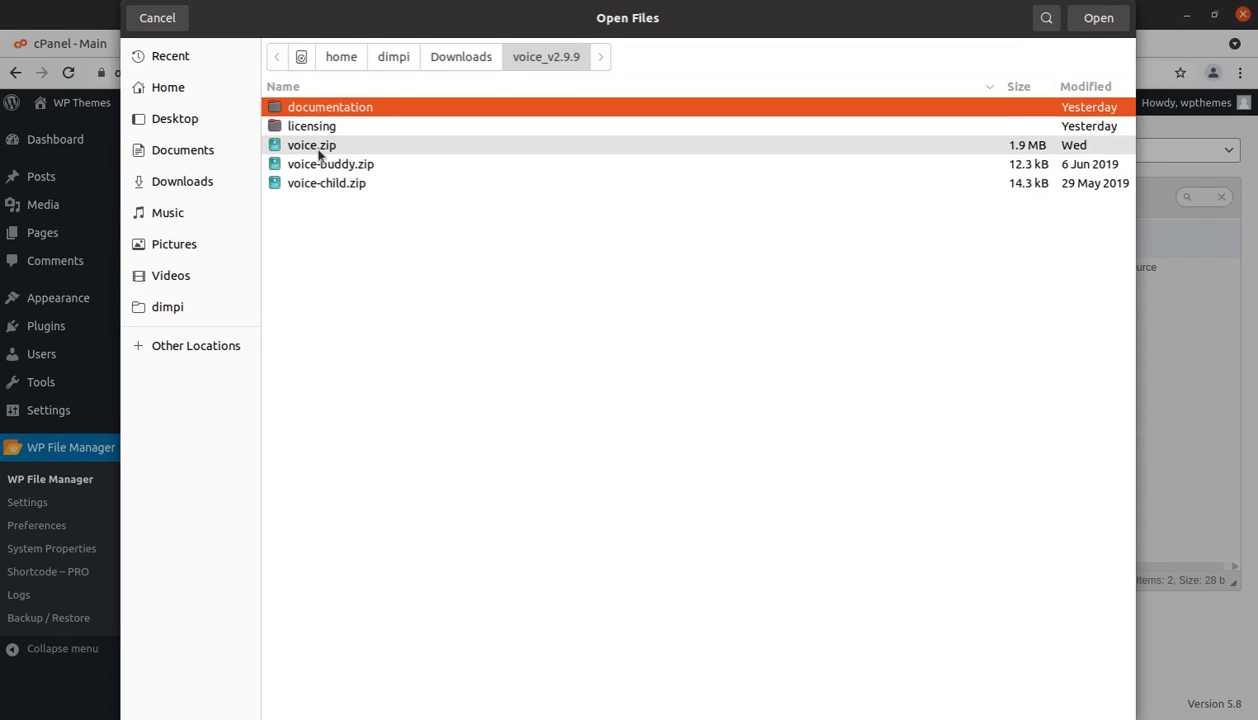
{"action": "left_click", "coordinate": [318, 148]}
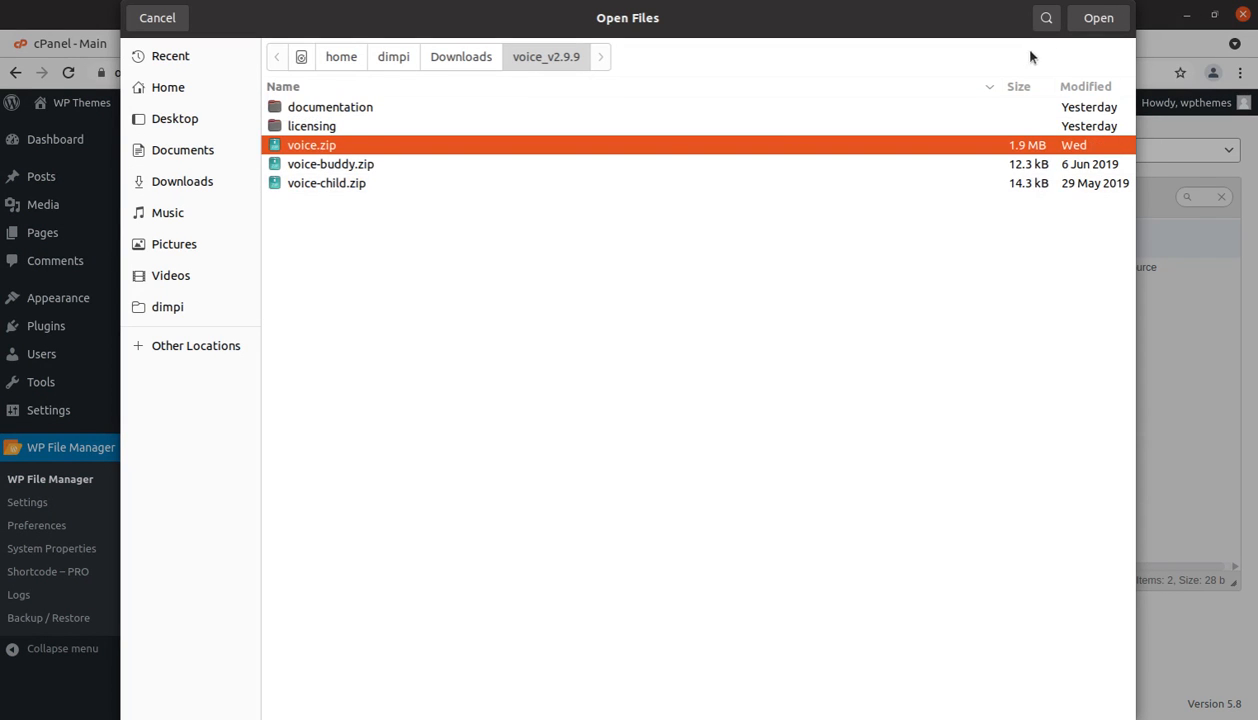
{"action": "left_click", "coordinate": [1097, 18]}
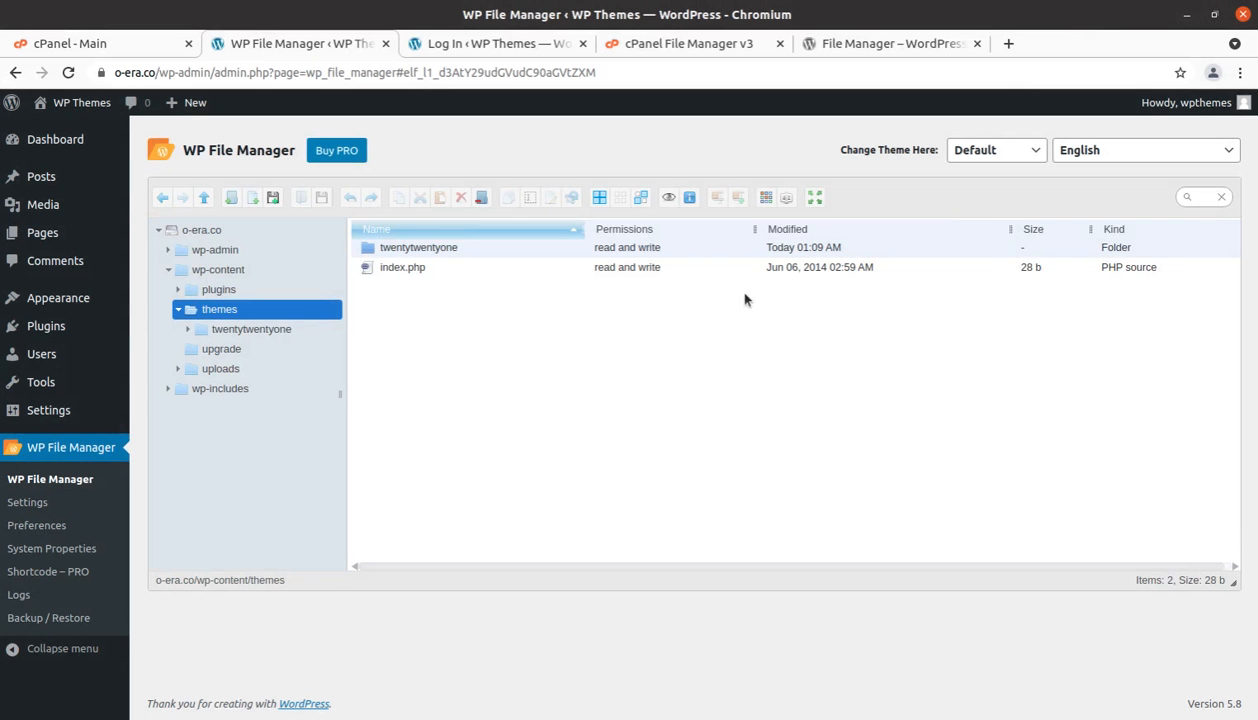
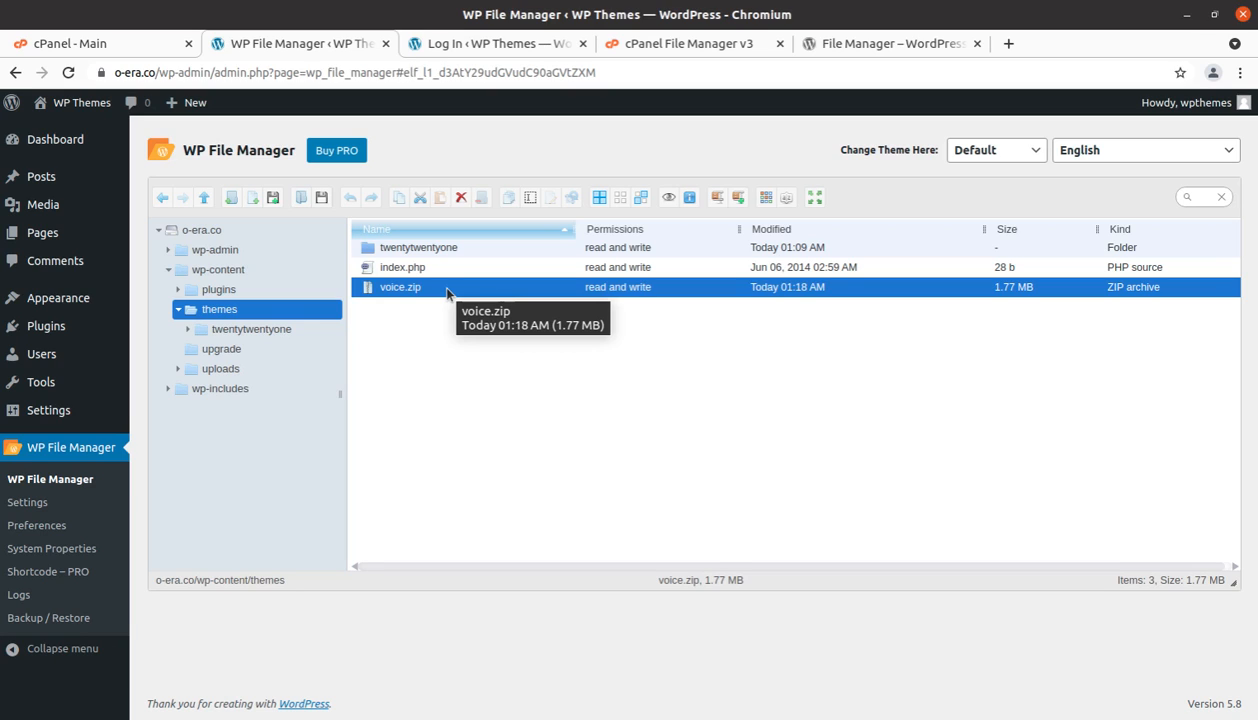
Extract voice.zip directly into the themes folder, agreeing to replace old files with new ones
{"action": "right_click", "coordinate": [447, 292]}
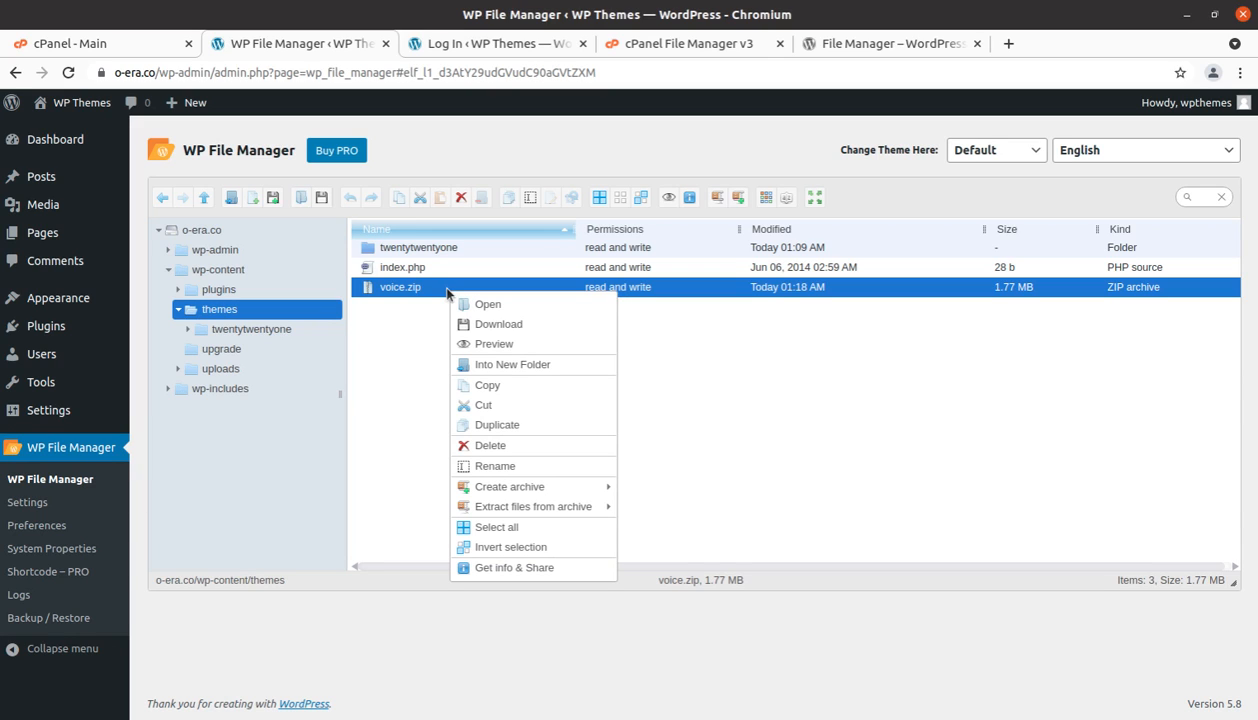
{"action": "mouse_move", "coordinate": [525, 509]}
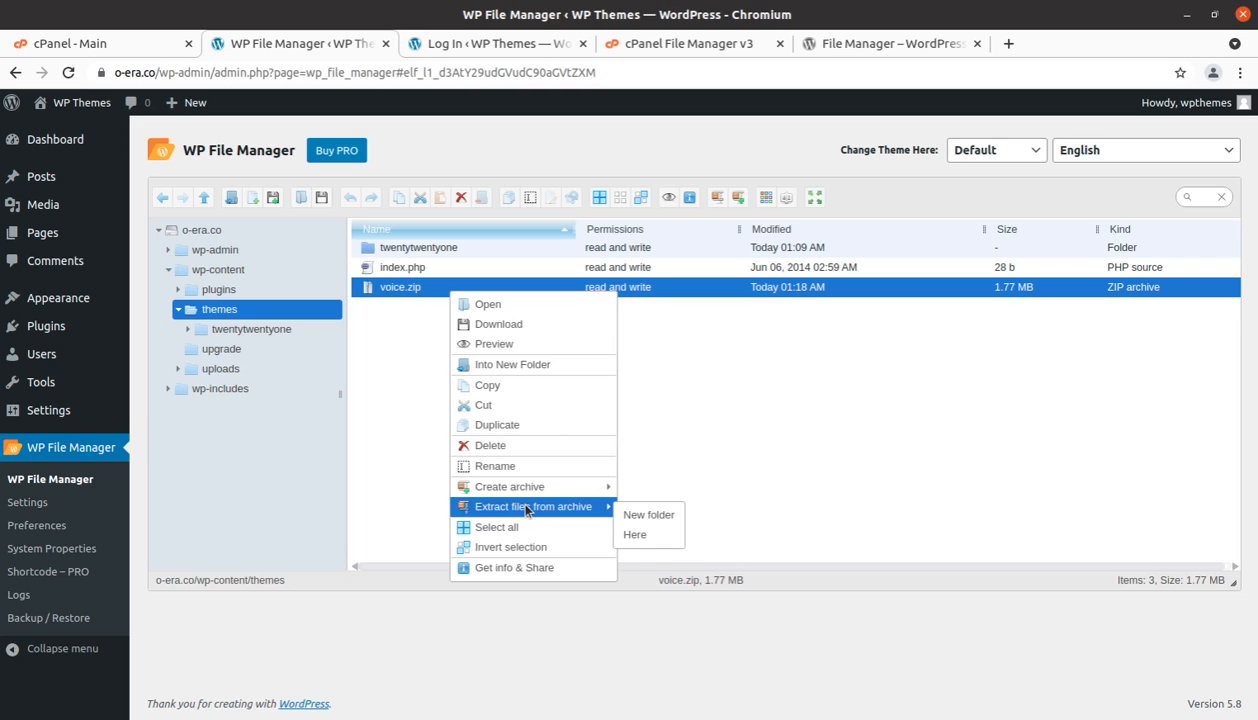
{"action": "left_click", "coordinate": [636, 535]}
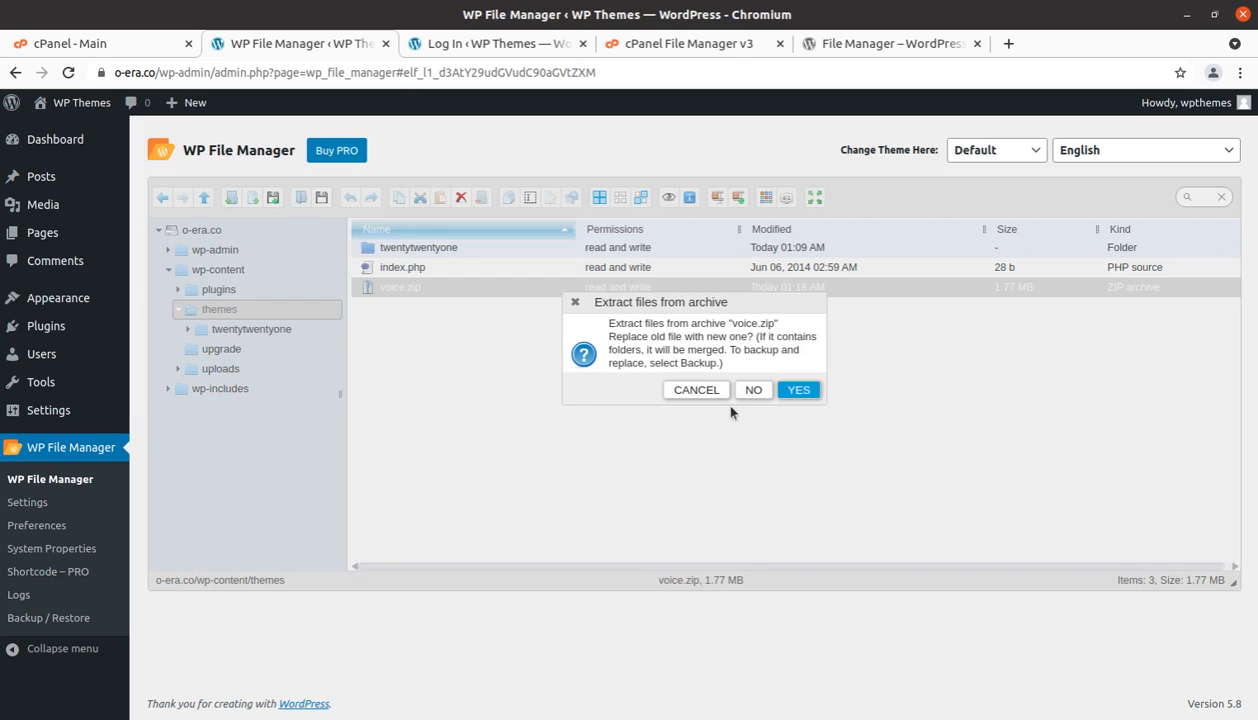
{"action": "left_click", "coordinate": [797, 391]}
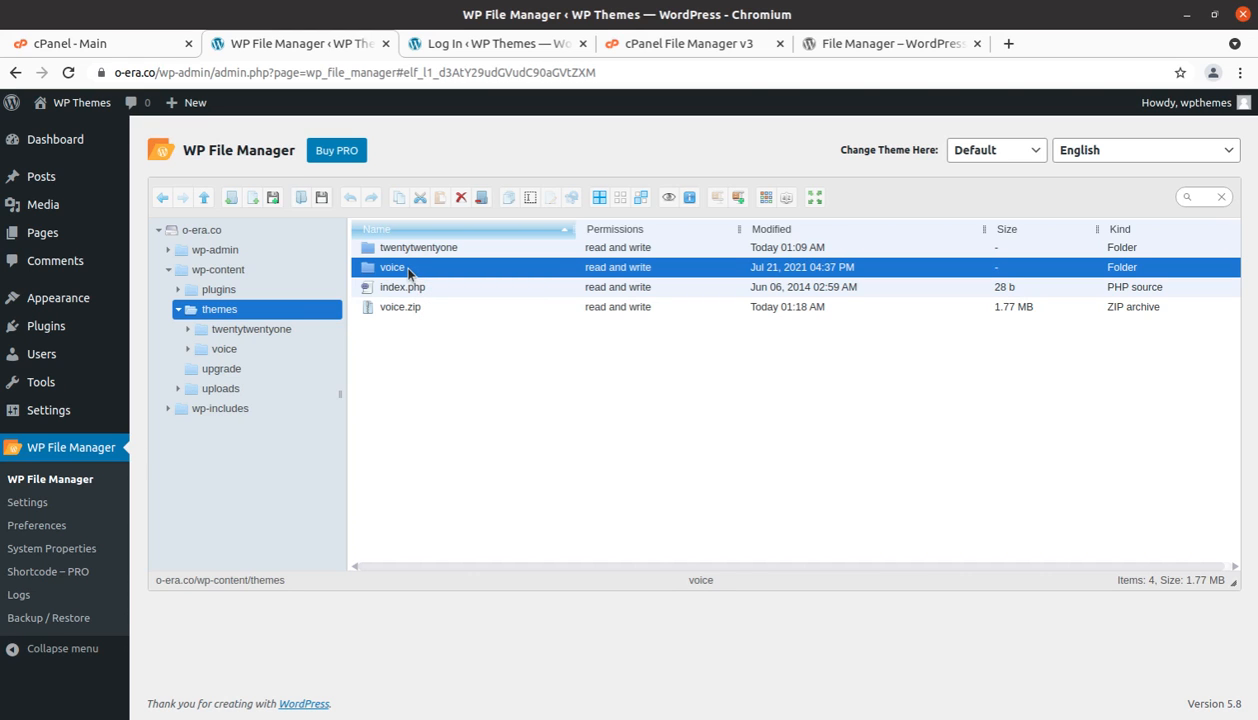
Open the extracted voice theme folder and look through its subfolders and PHP files
{"action": "double_click", "coordinate": [393, 268]}
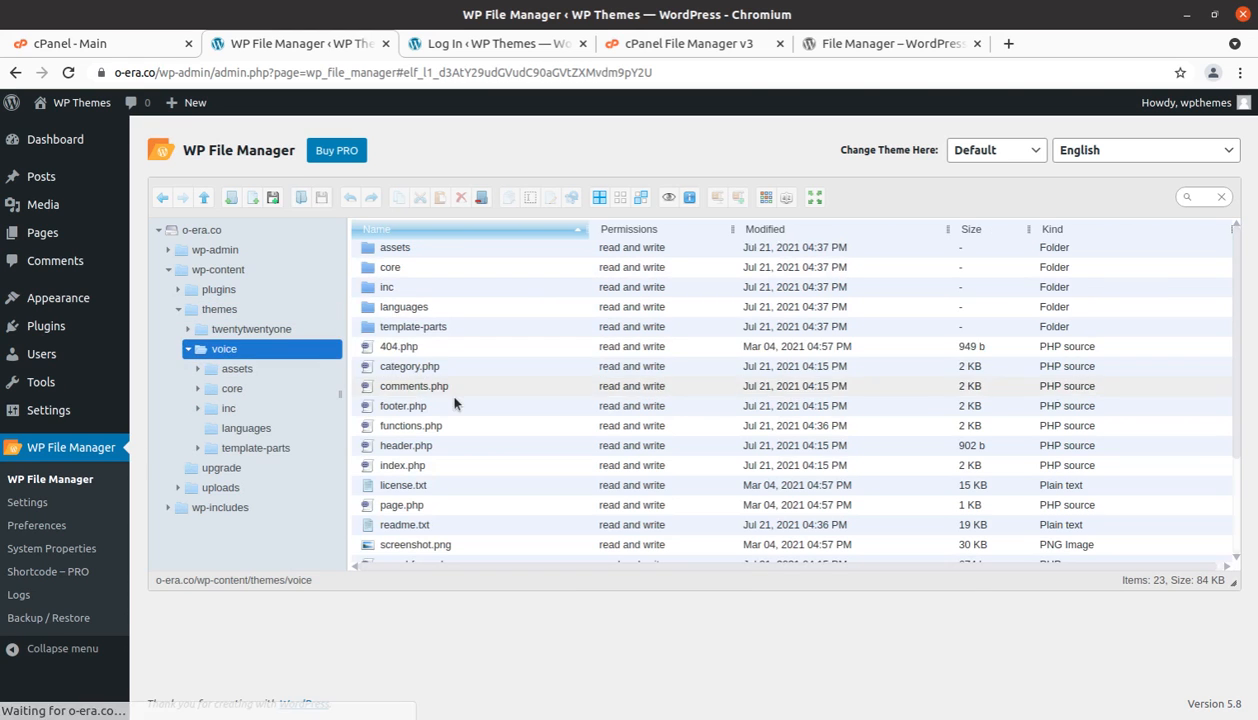
{"action": "scroll", "coordinate": [455, 340], "scroll_direction": "down", "scroll_amount": 3}
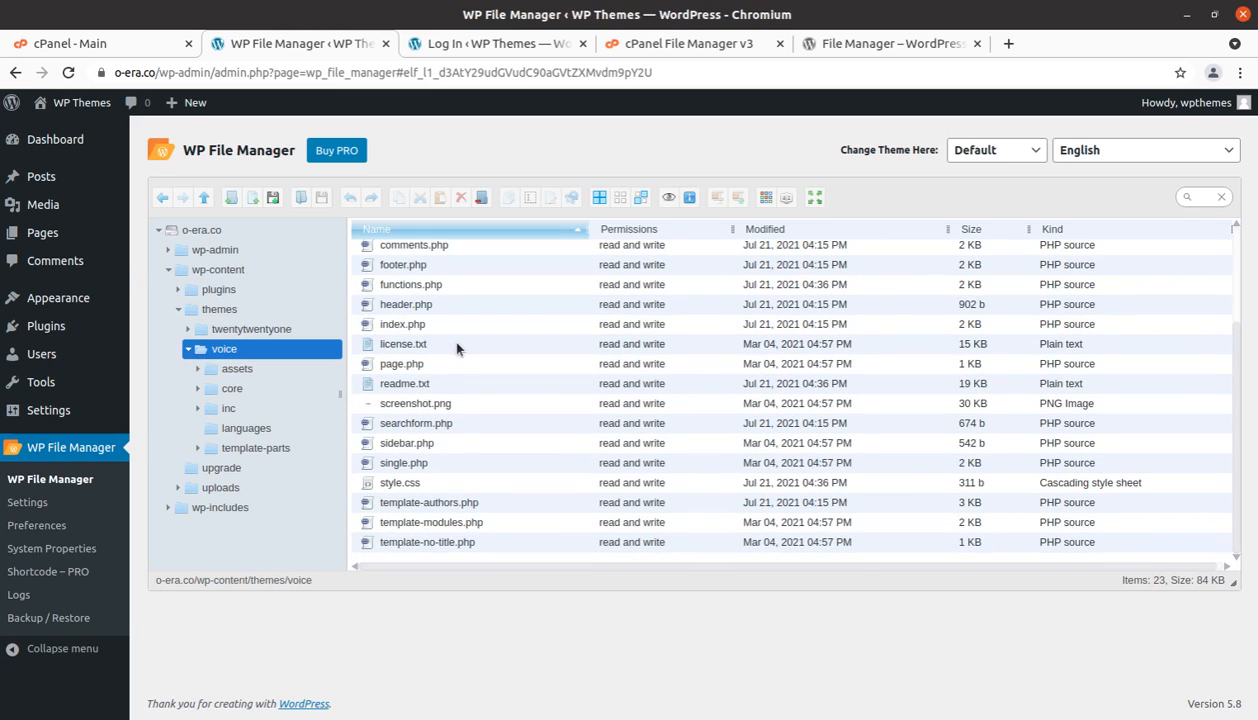
{"action": "scroll", "coordinate": [456, 347], "scroll_direction": "up", "scroll_amount": 3}
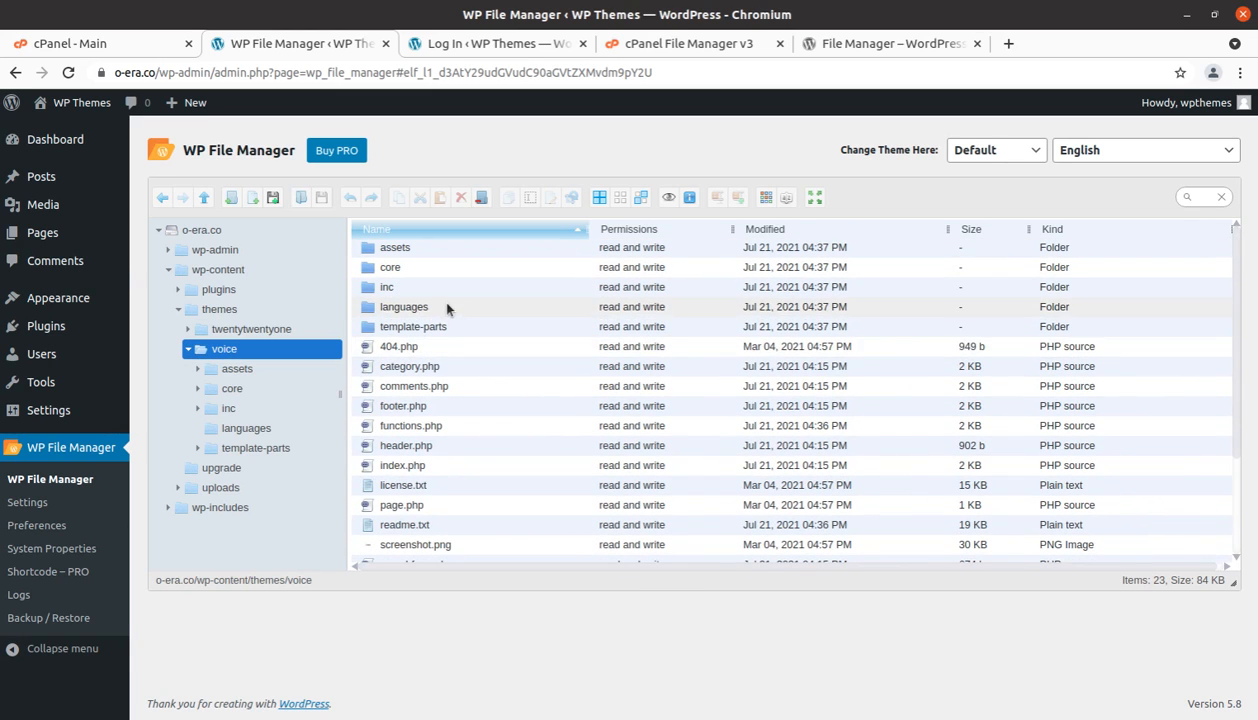
{"action": "scroll", "coordinate": [456, 352], "scroll_direction": "down", "scroll_amount": 3}
{"action": "scroll", "coordinate": [459, 350], "scroll_direction": "up", "scroll_amount": 3}
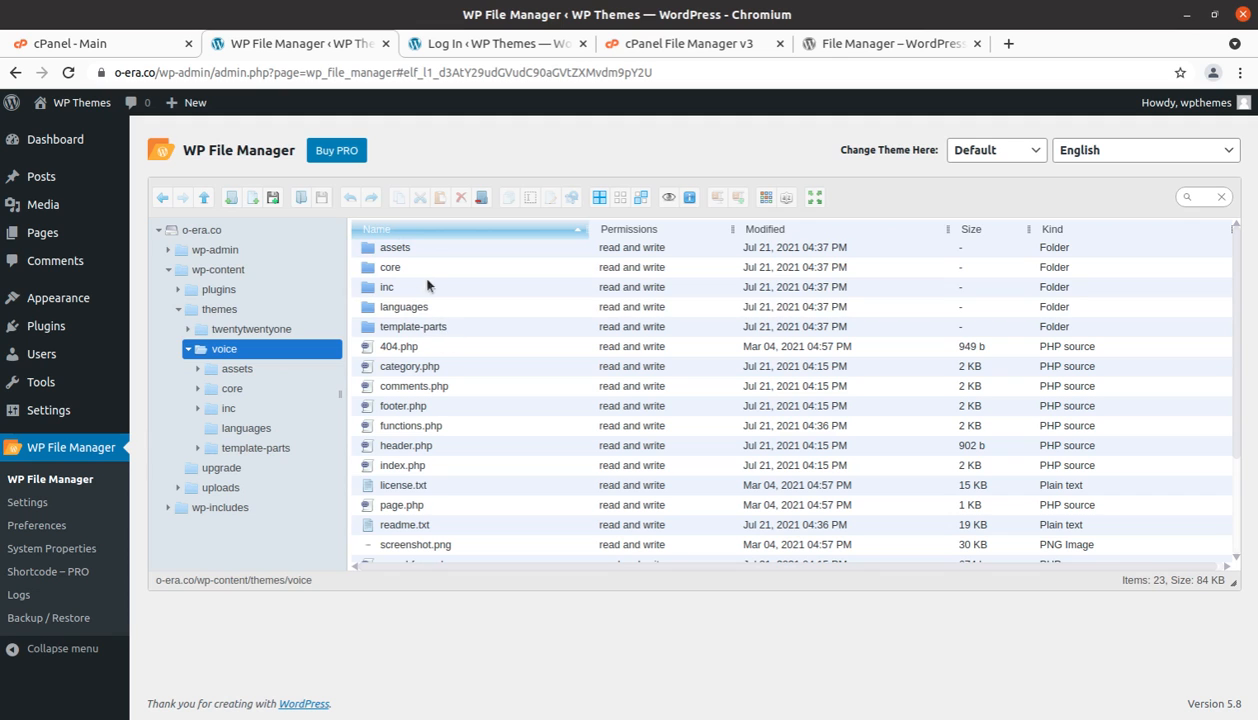
{"action": "scroll", "coordinate": [430, 340], "scroll_direction": "down", "scroll_amount": 2}
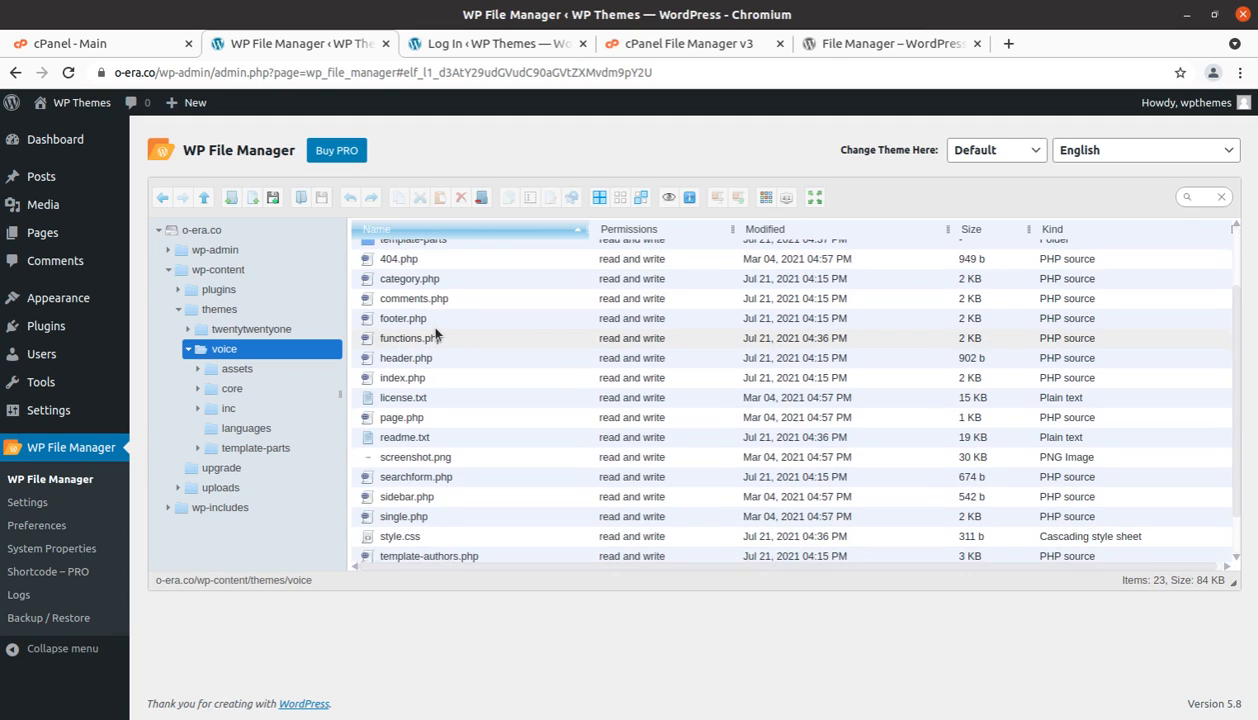
{"action": "scroll", "coordinate": [430, 325], "scroll_direction": "up", "scroll_amount": 2}
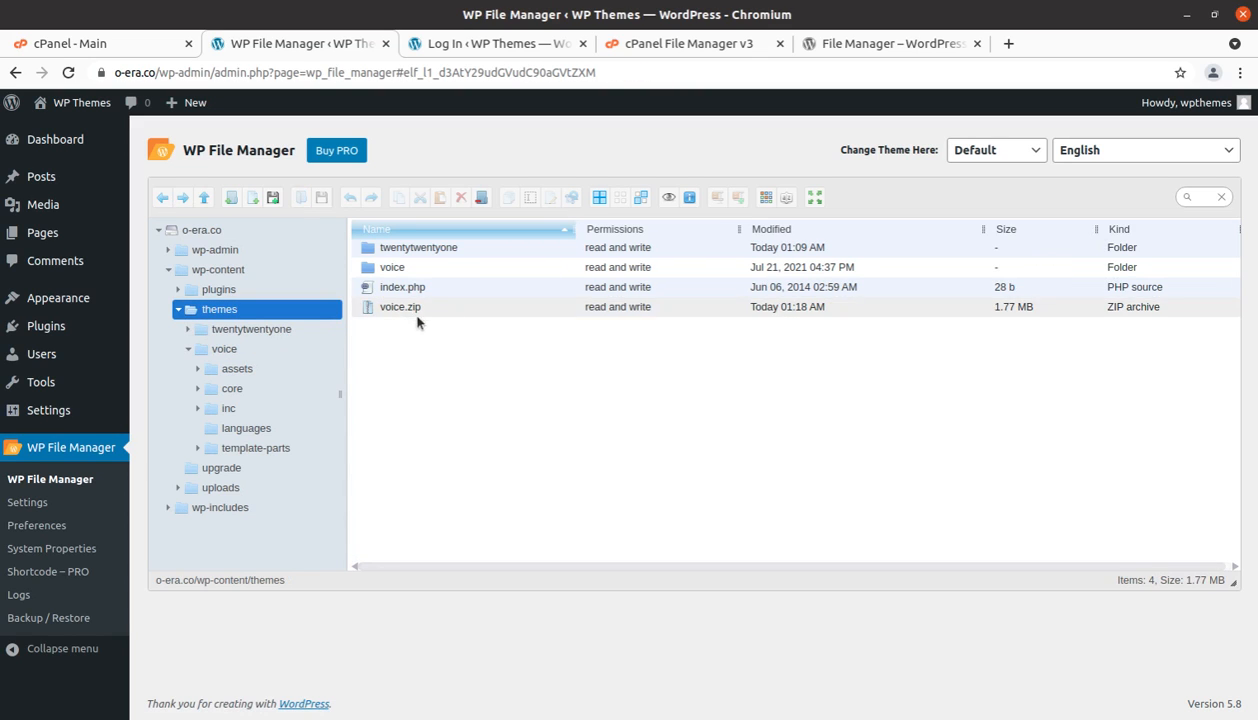
Permanently delete the voice.zip archive from the themes folder
{"action": "left_click", "coordinate": [447, 314]}
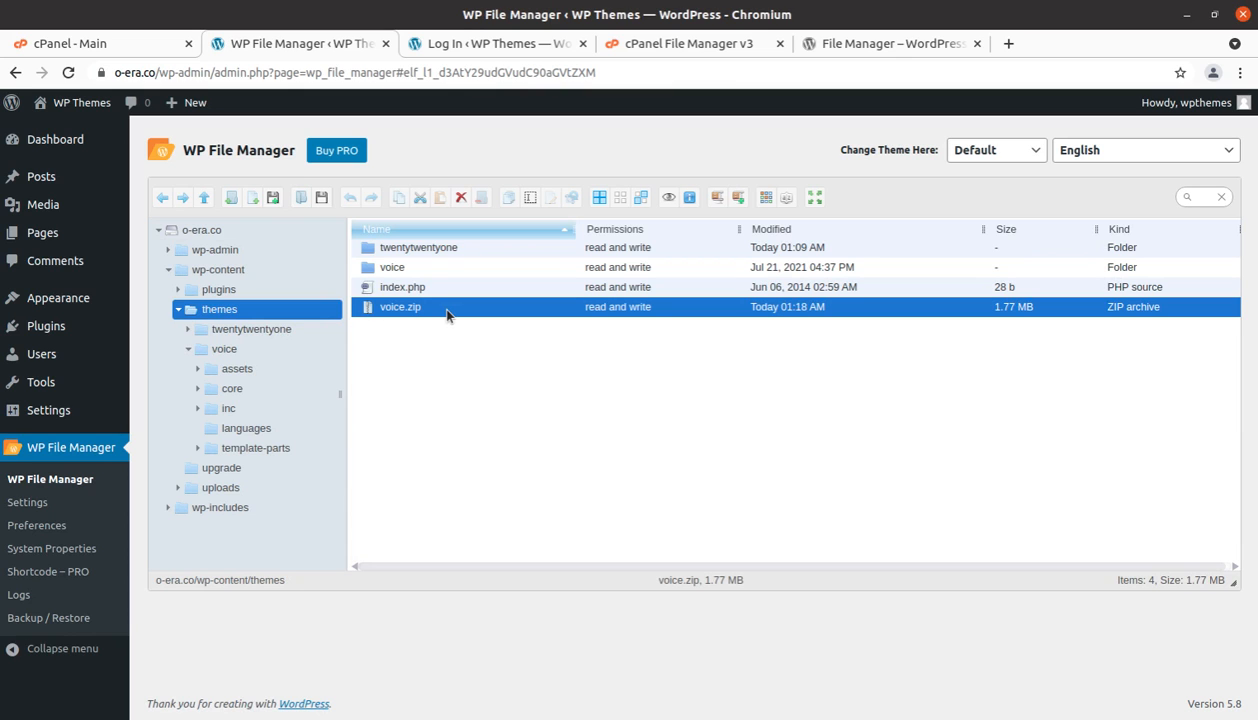
{"action": "left_click", "coordinate": [461, 199]}
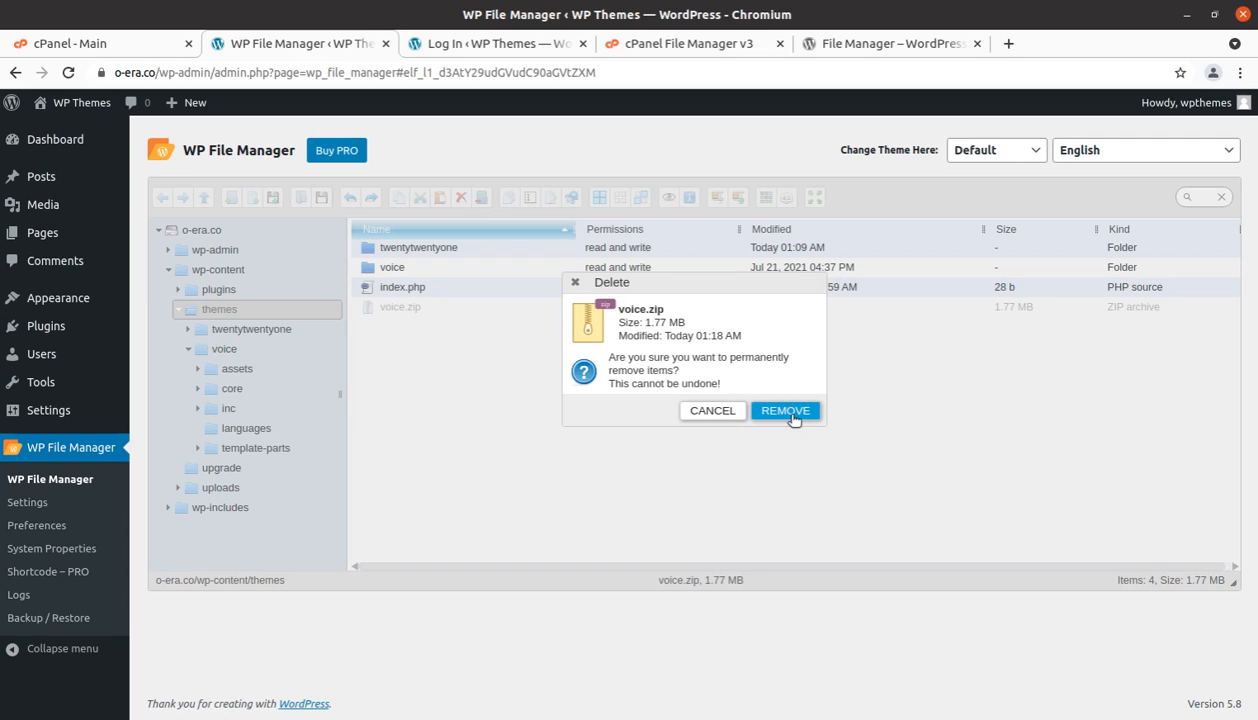
{"action": "left_click", "coordinate": [786, 411]}
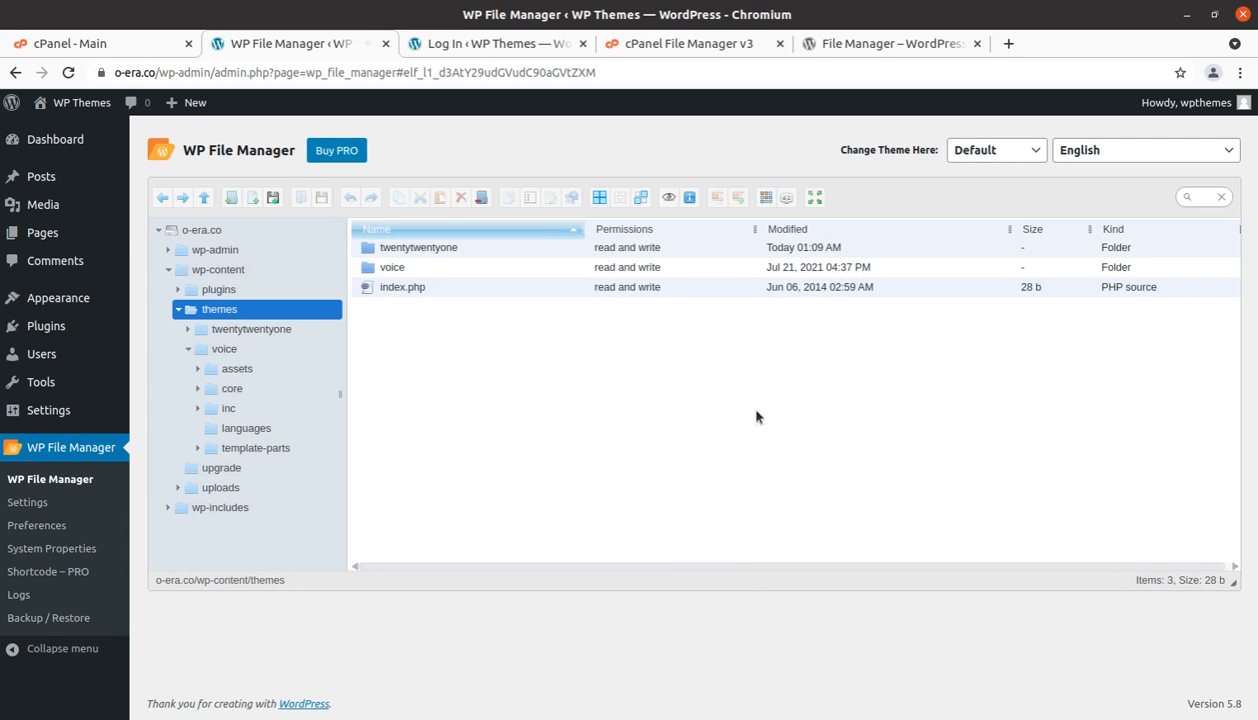
Open the site's installed themes page and check for the Voice theme beside Twenty Twenty-One
{"action": "left_click", "coordinate": [394, 268]}
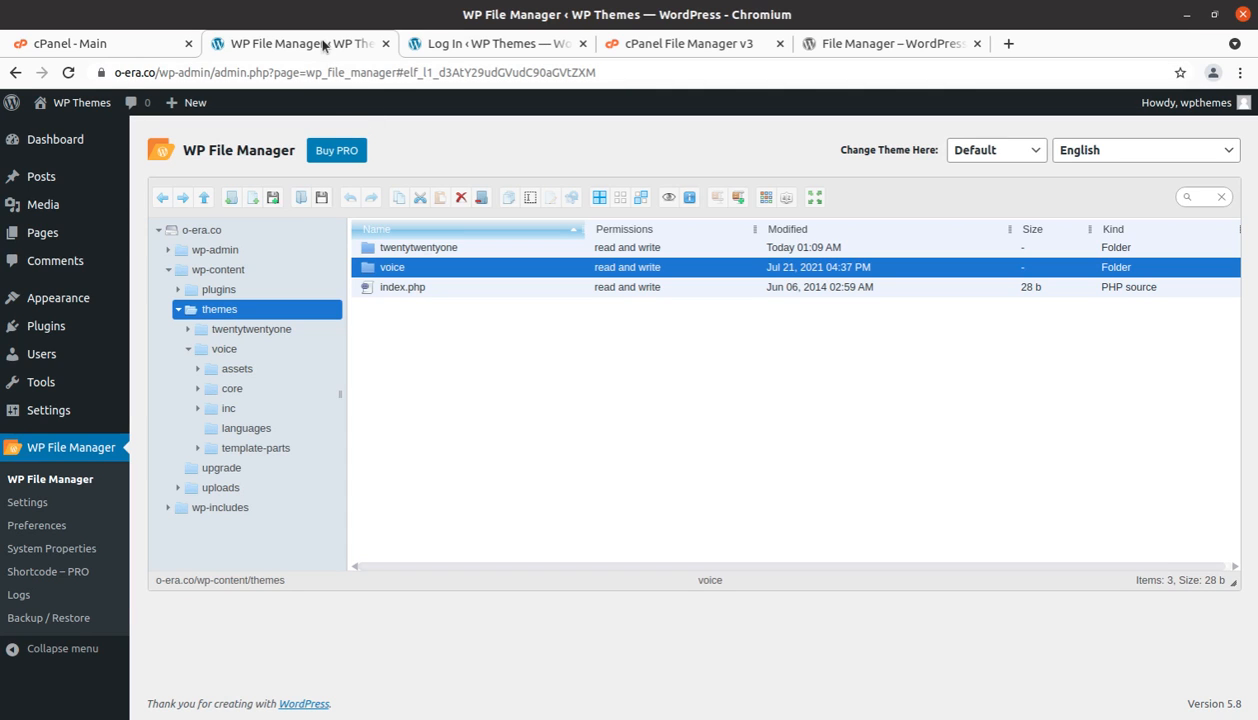
{"action": "mouse_move", "coordinate": [57, 145]}
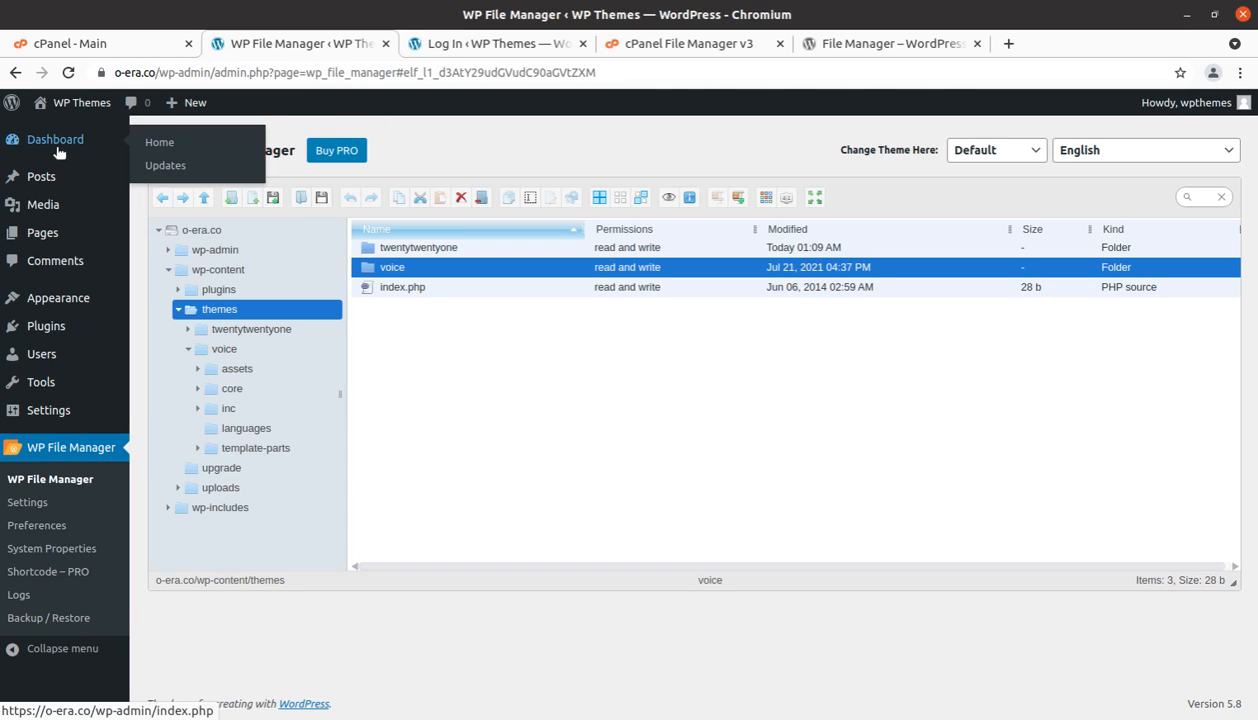
{"action": "mouse_move", "coordinate": [70, 298]}
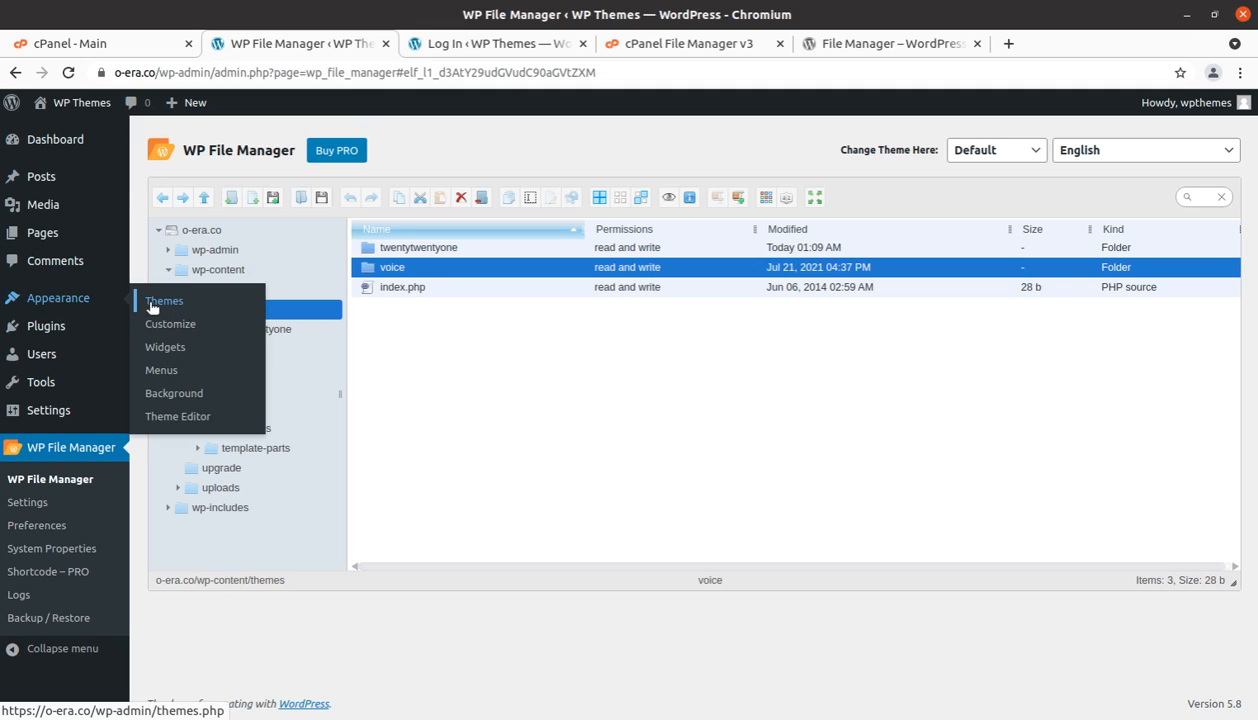
{"action": "left_click", "coordinate": [152, 304]}
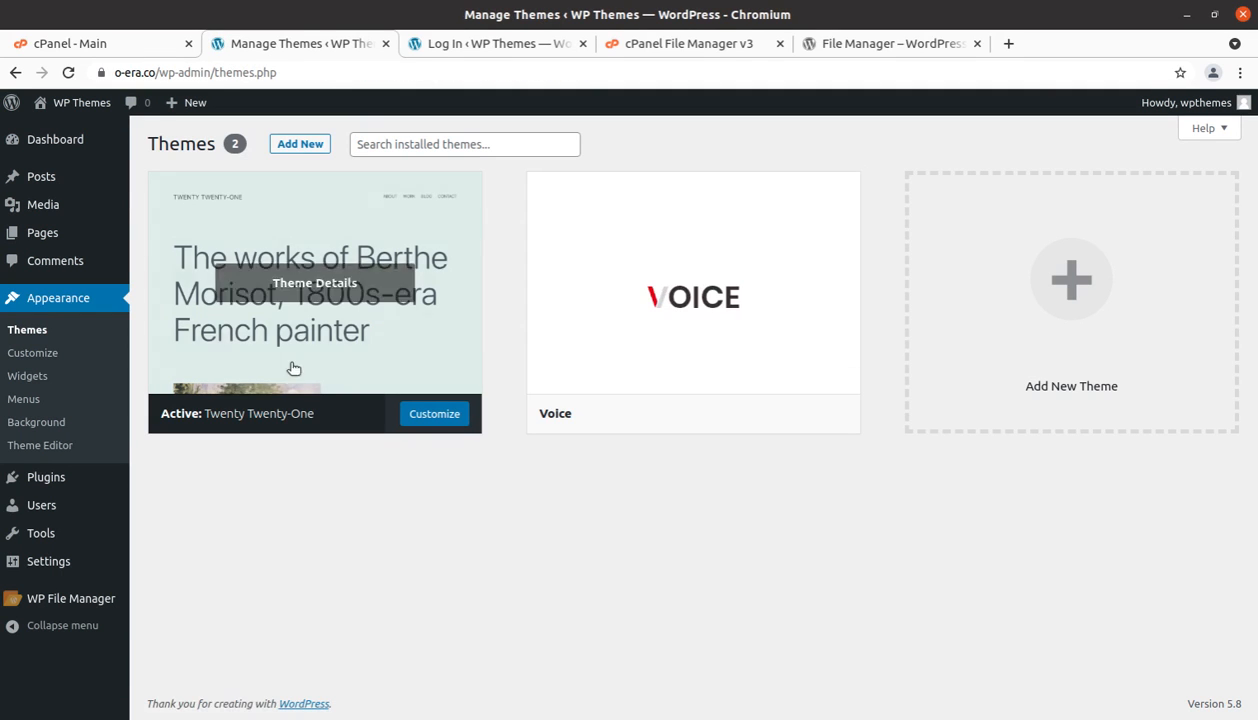
{"action": "mouse_move", "coordinate": [614, 386]}
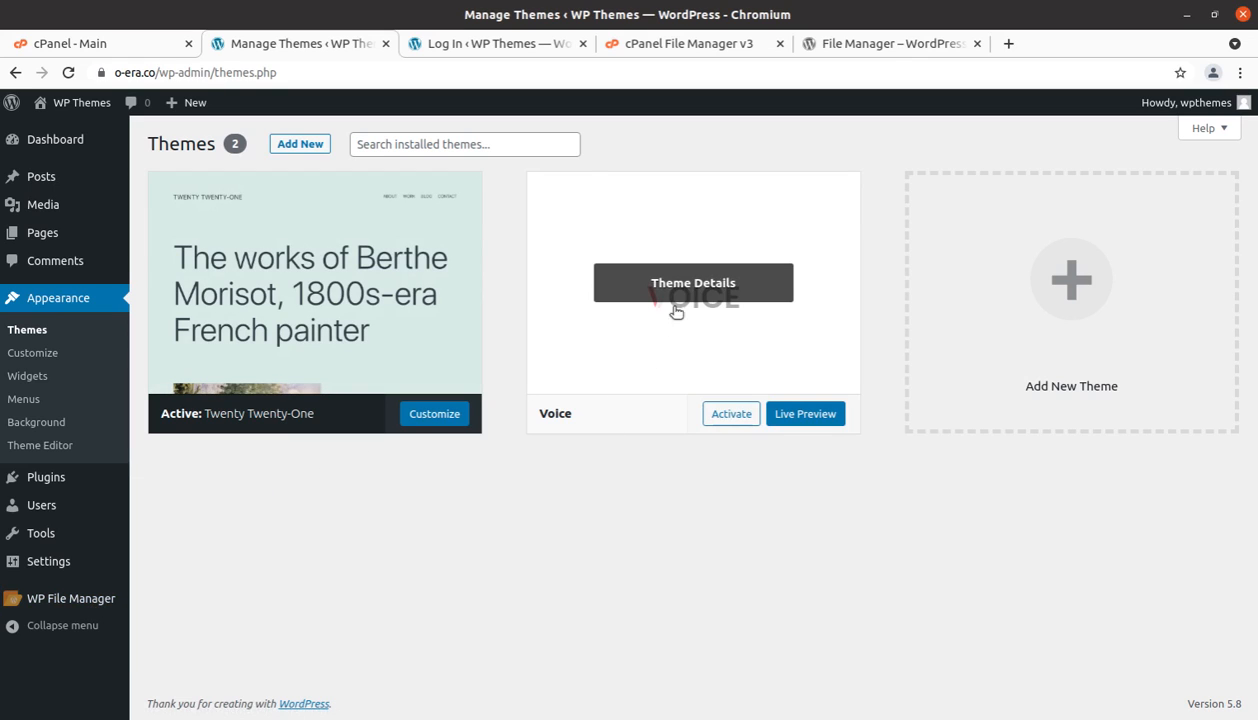
Return to the WP File Manager, show the site's root folder and locate wp-config.php and .htaccess
{"action": "left_click", "coordinate": [88, 604]}
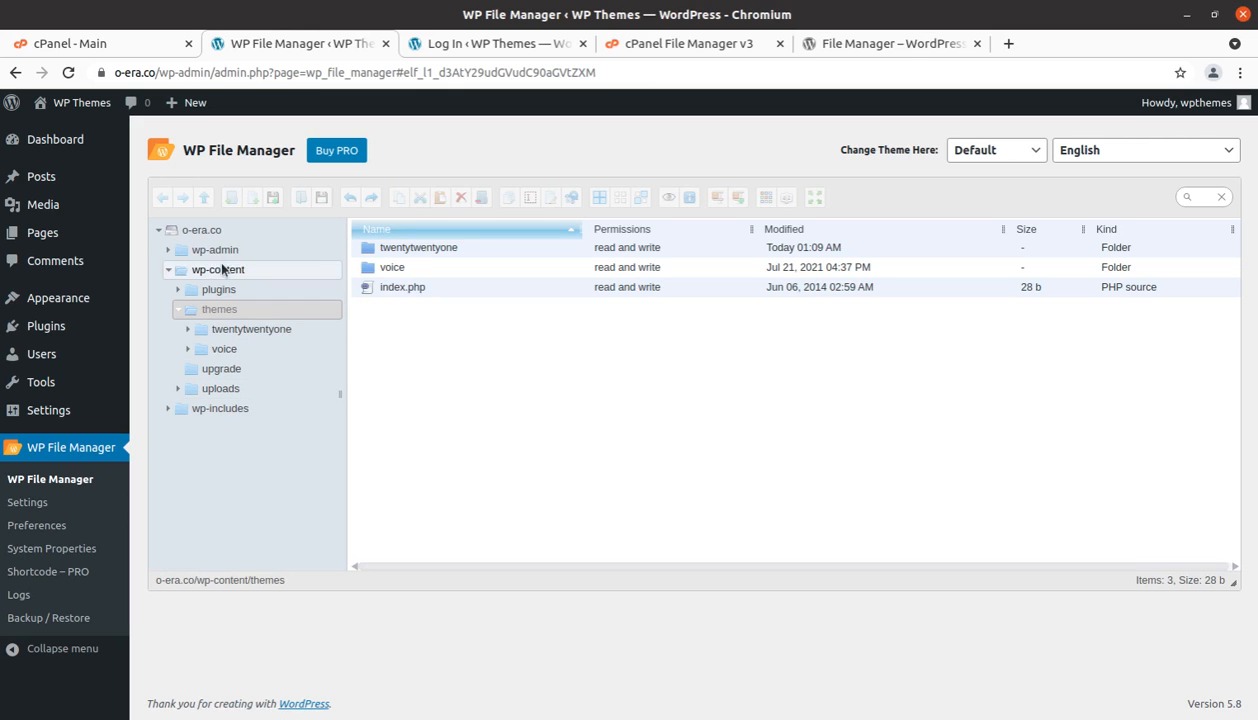
{"action": "left_click", "coordinate": [208, 228]}
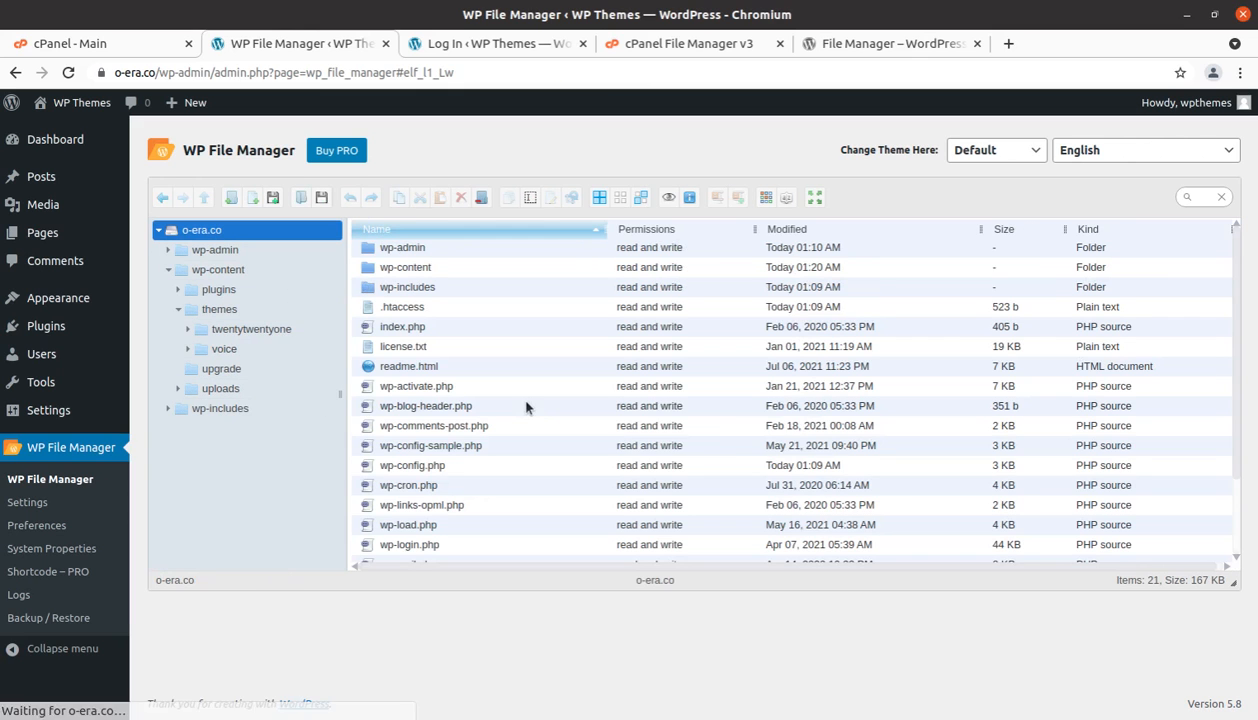
{"action": "left_click", "coordinate": [447, 468]}
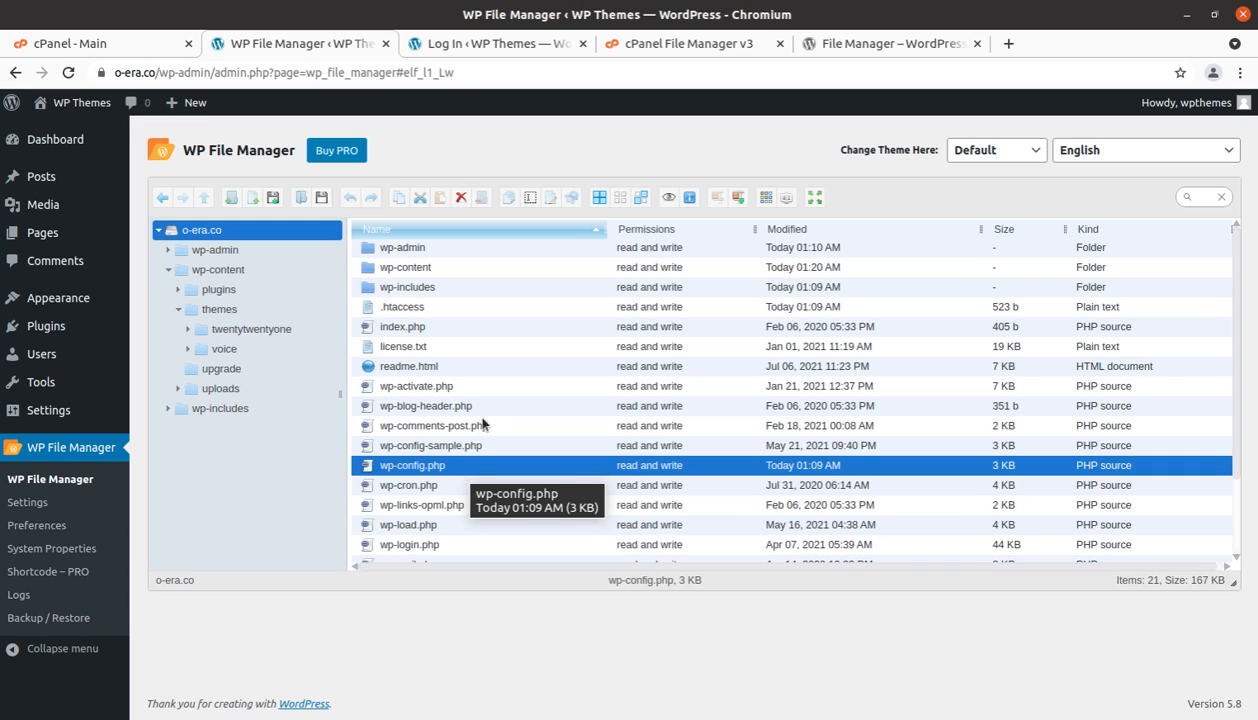
{"action": "left_click", "coordinate": [451, 310]}
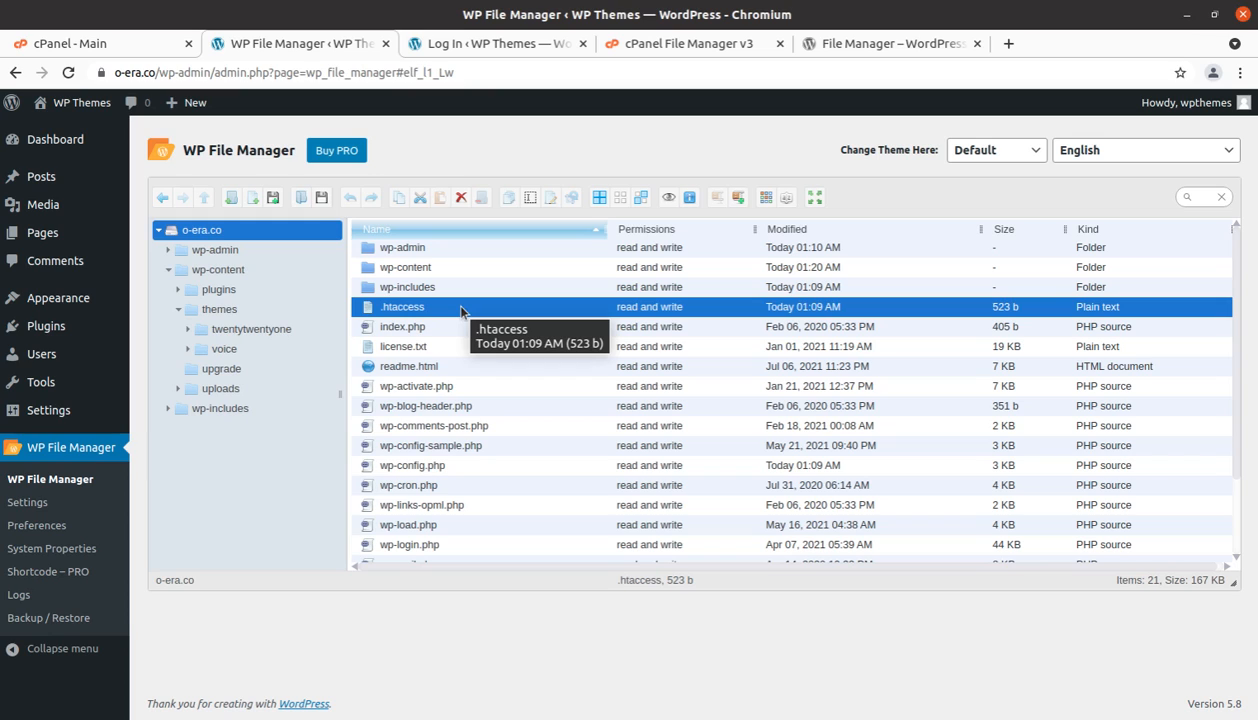
Open the root folder's wp-config.php in the Code Editor
{"action": "left_click", "coordinate": [458, 471]}
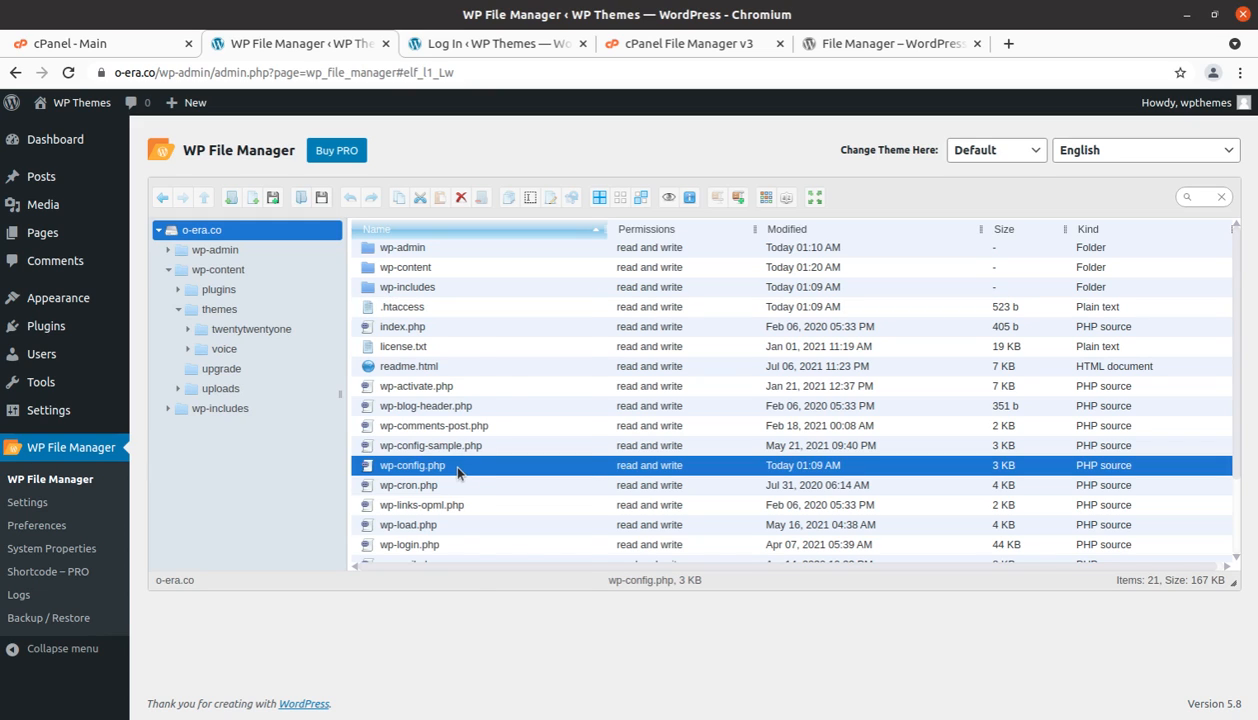
{"action": "right_click", "coordinate": [458, 472]}
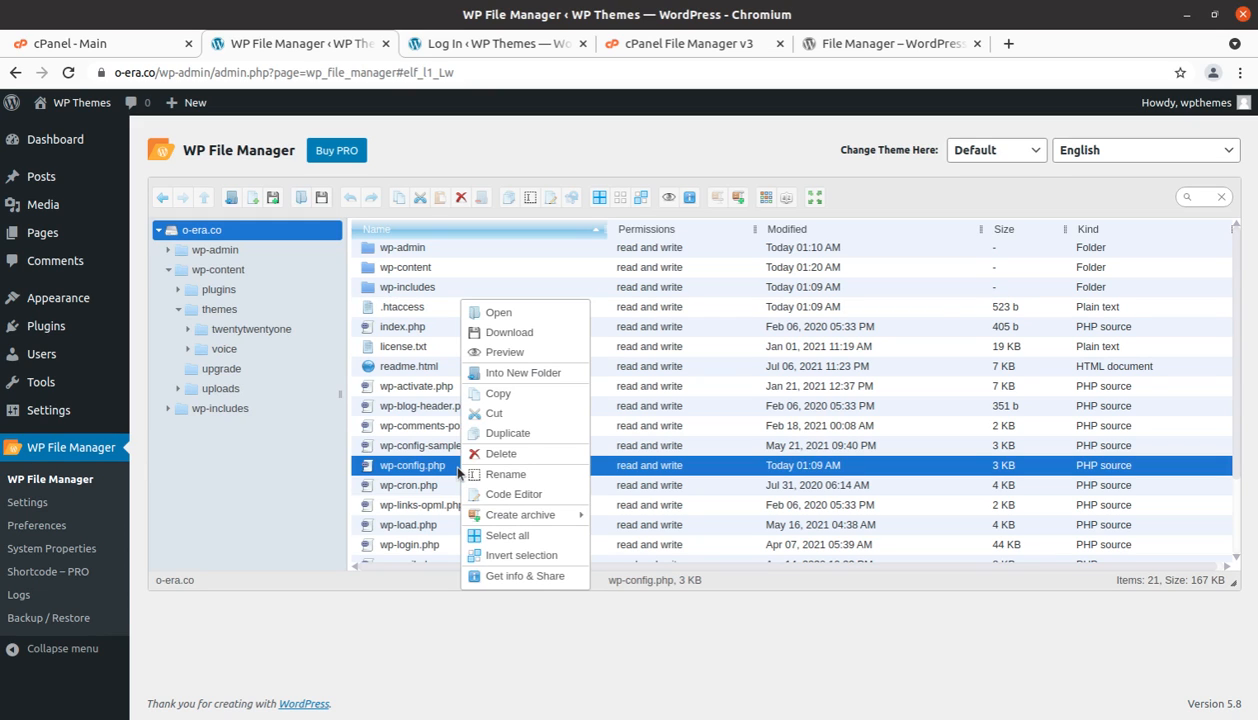
{"action": "left_click", "coordinate": [505, 494]}
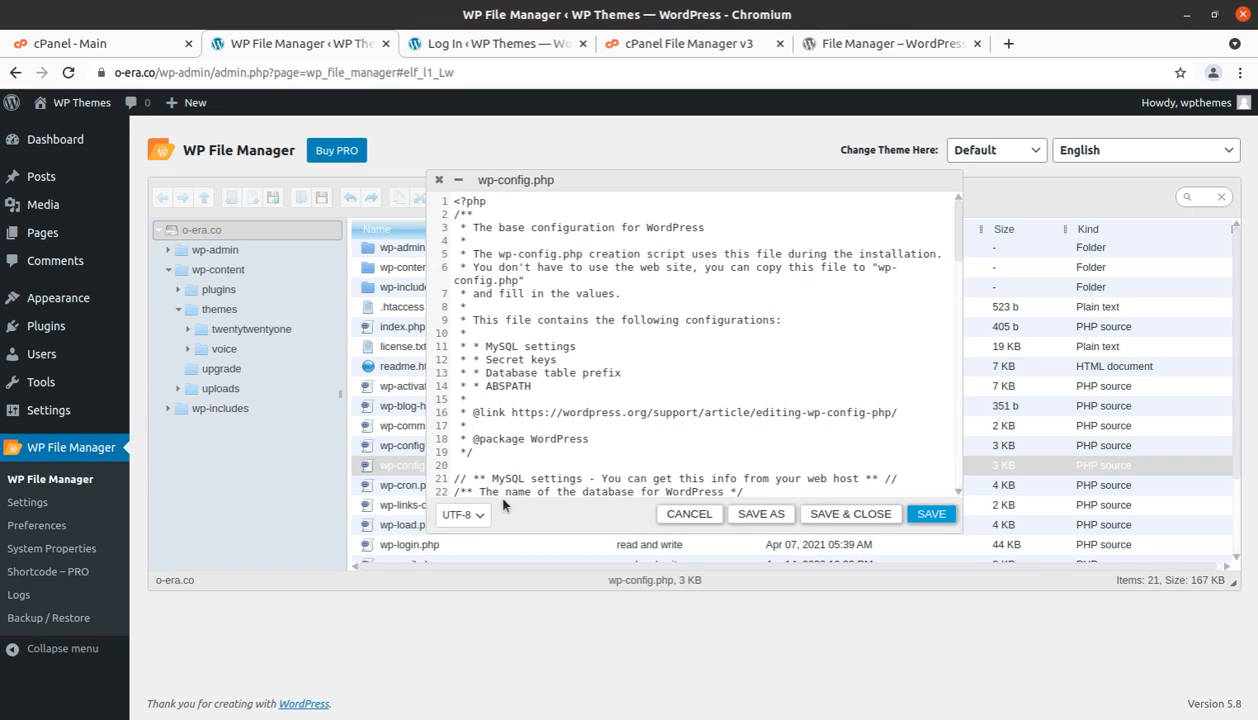
Read through wp-config.php from the database settings past the authentication keys to the table prefix and debugging sections
{"action": "scroll", "coordinate": [576, 437], "scroll_direction": "down", "scroll_amount": 5}
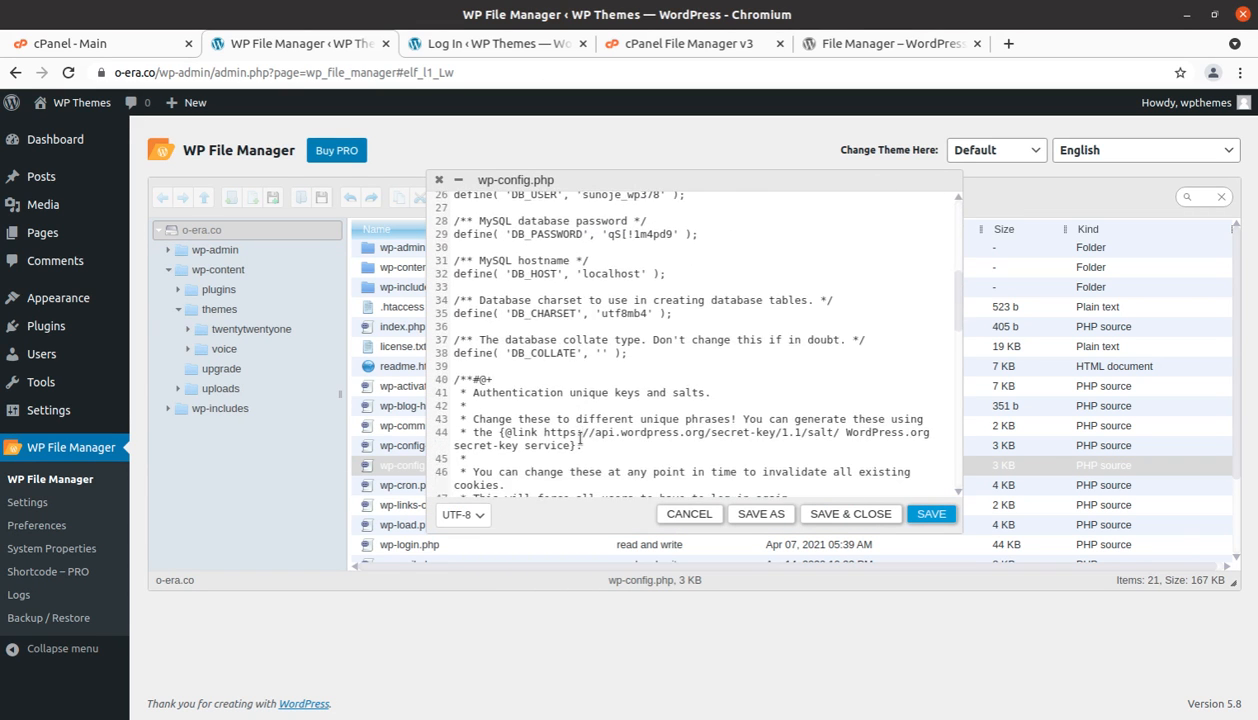
{"action": "scroll", "coordinate": [579, 437], "scroll_direction": "down", "scroll_amount": 4}
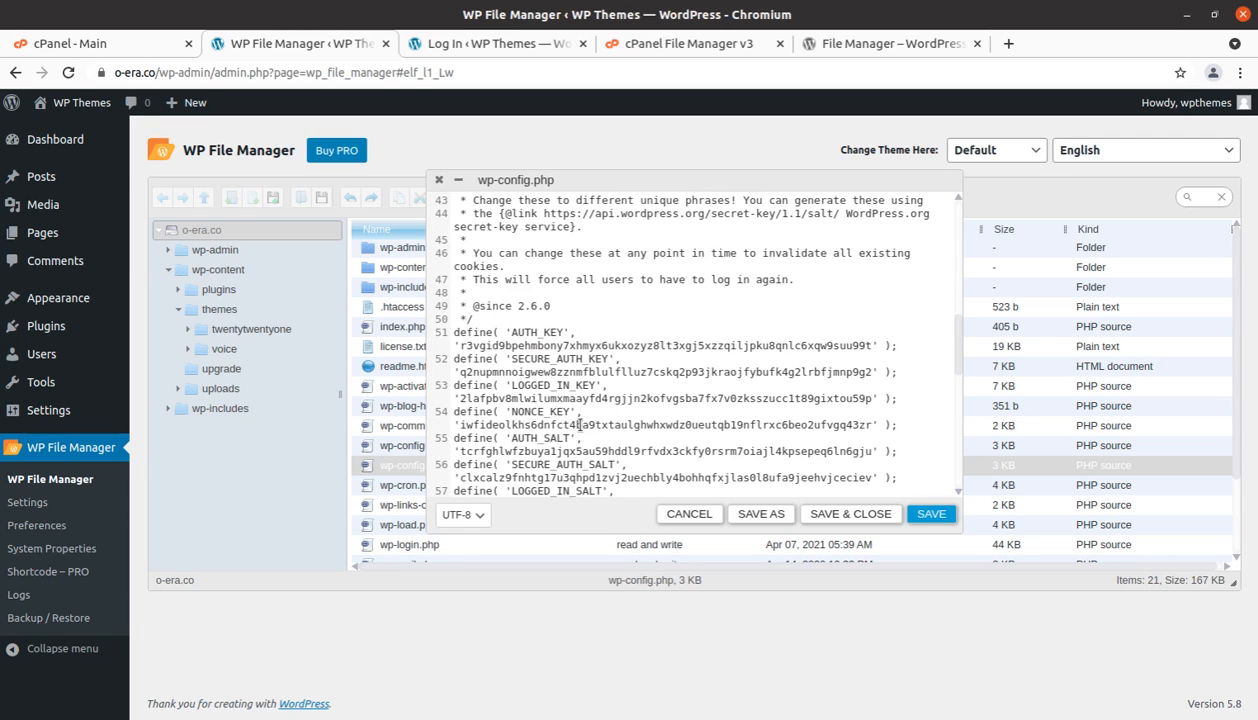
{"action": "scroll", "coordinate": [582, 418], "scroll_direction": "down", "scroll_amount": 1}
{"action": "scroll", "coordinate": [583, 415], "scroll_direction": "down", "scroll_amount": 4}
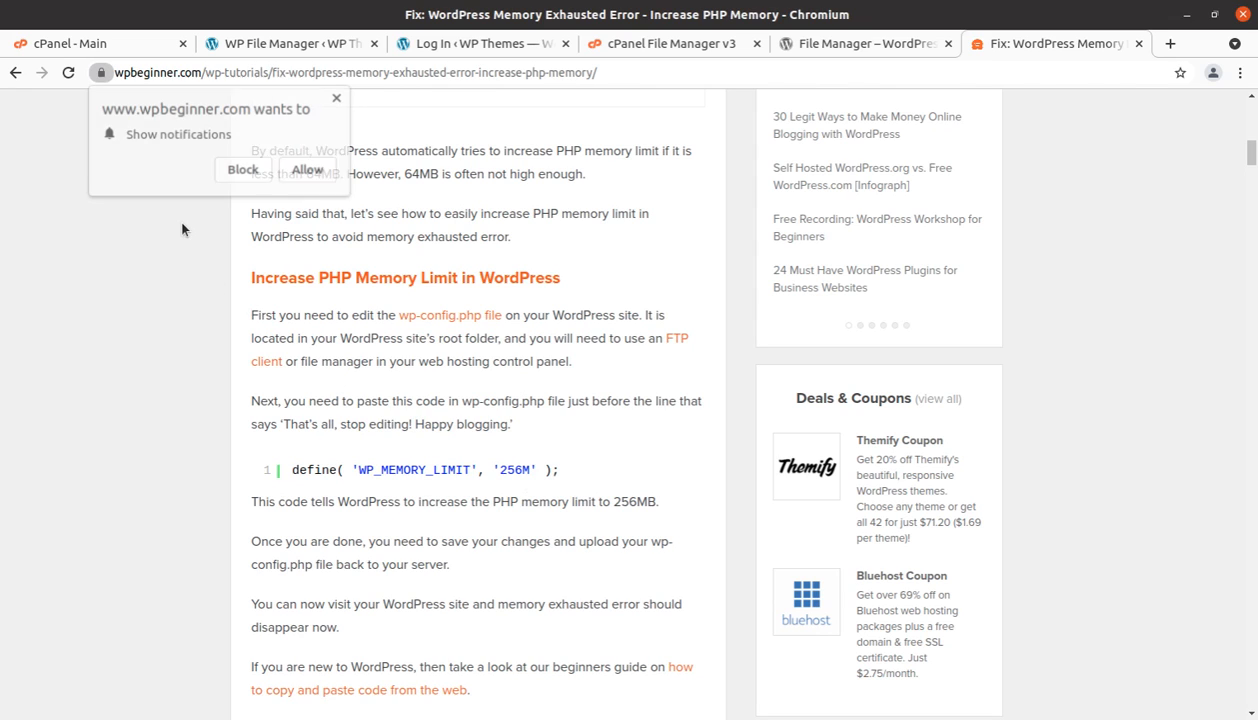
Block the notification request on the WPBeginner memory-limit article, highlight its WP_MEMORY_LIMIT code line and dismiss the newsletter pop-up
{"action": "left_click", "coordinate": [244, 172]}
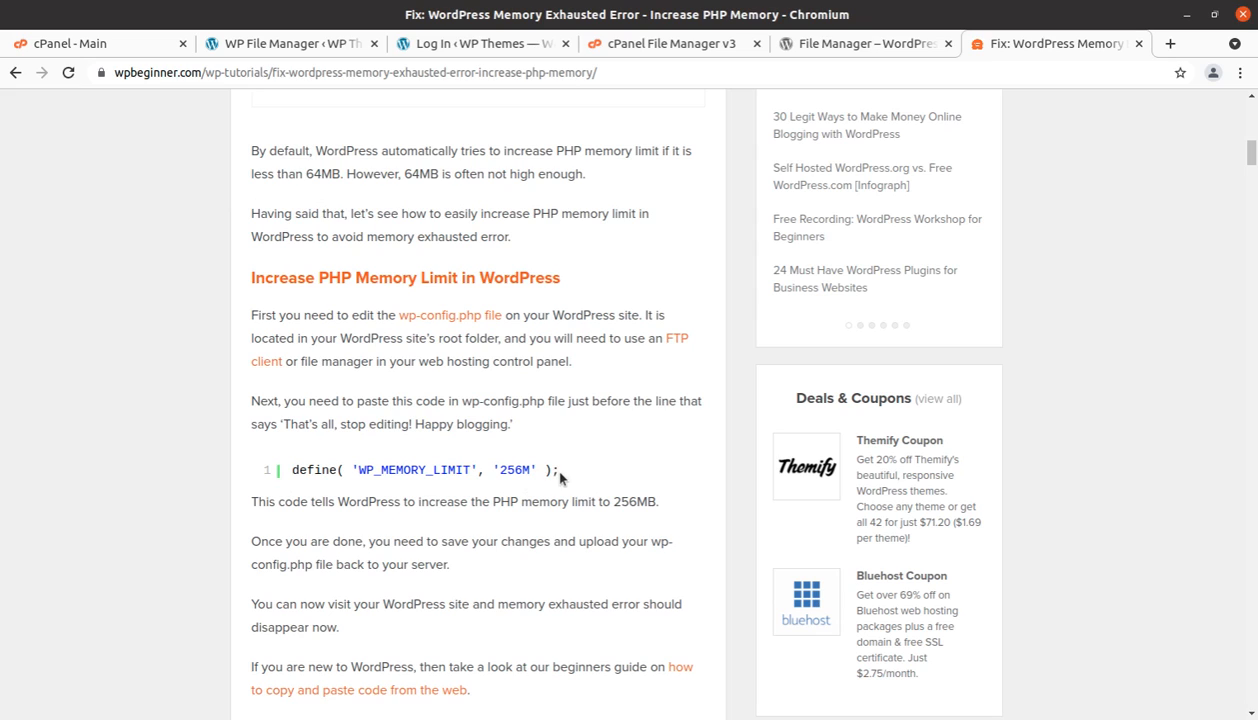
{"action": "left_click_drag", "start_coordinate": [565, 472], "coordinate": [292, 472]}
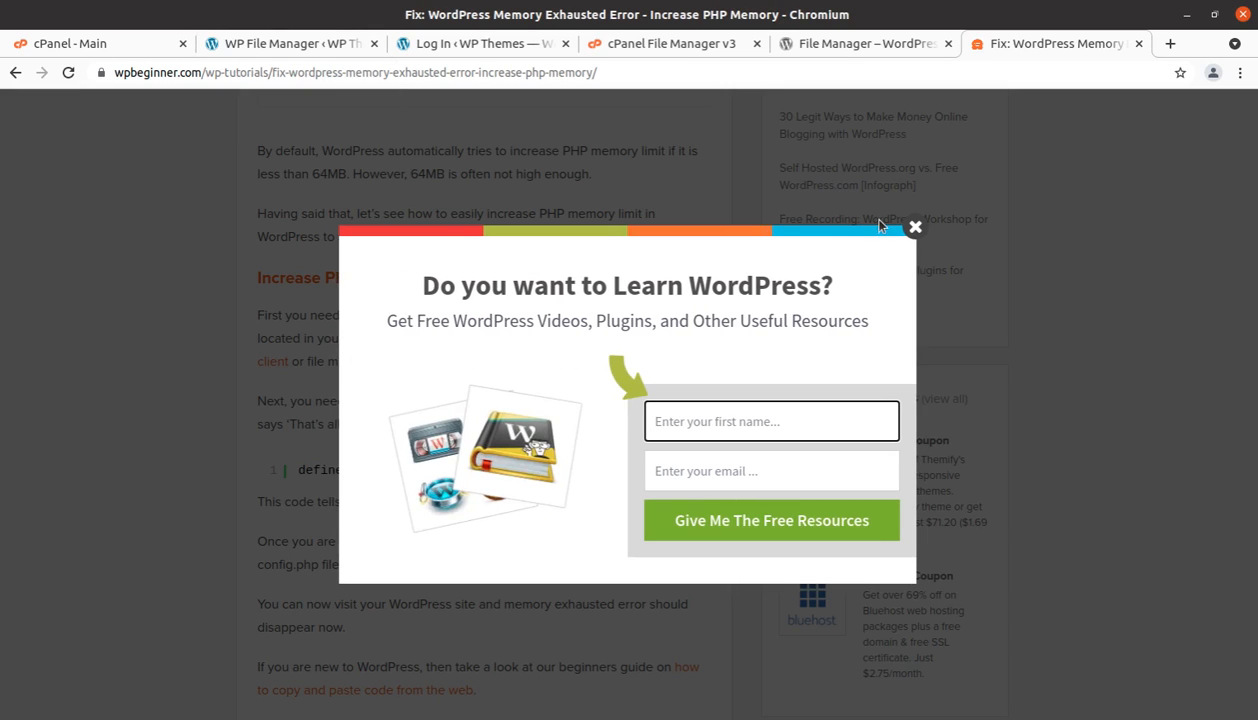
{"action": "left_click", "coordinate": [906, 230]}
Return to the WordPress dashboard and open the Site Health page in a separate tab
{"action": "left_click", "coordinate": [309, 50]}
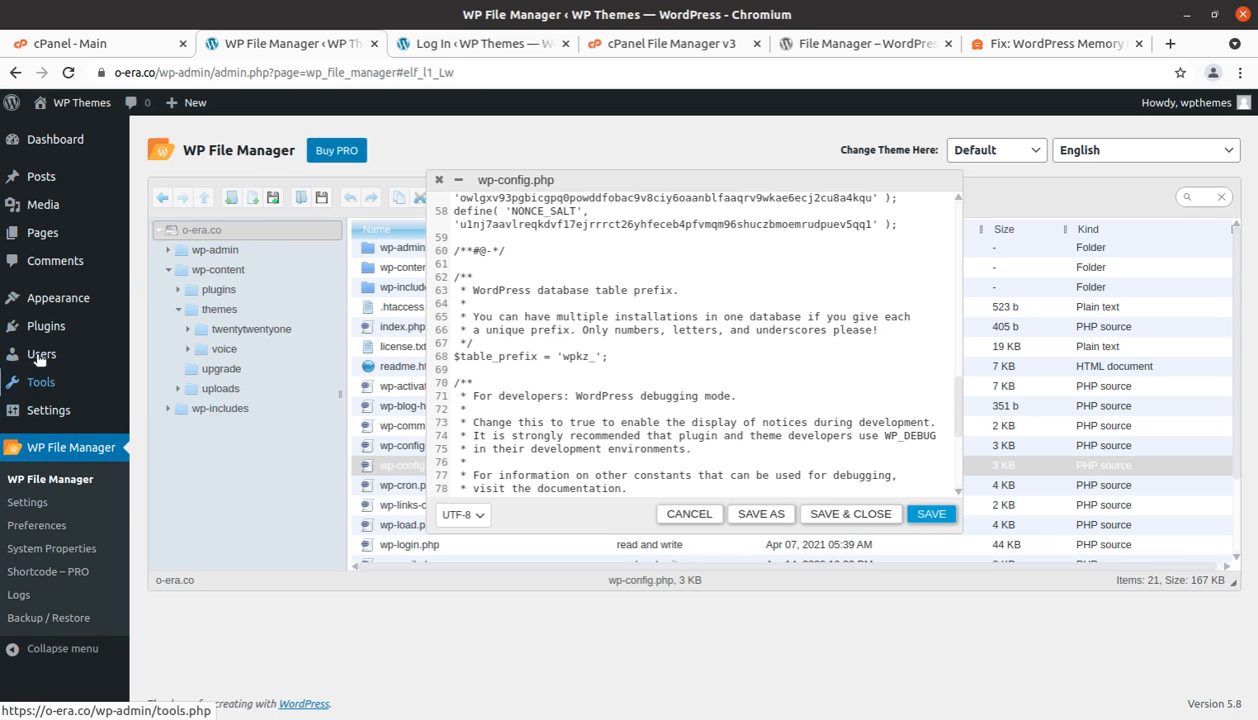
{"action": "mouse_move", "coordinate": [40, 382]}
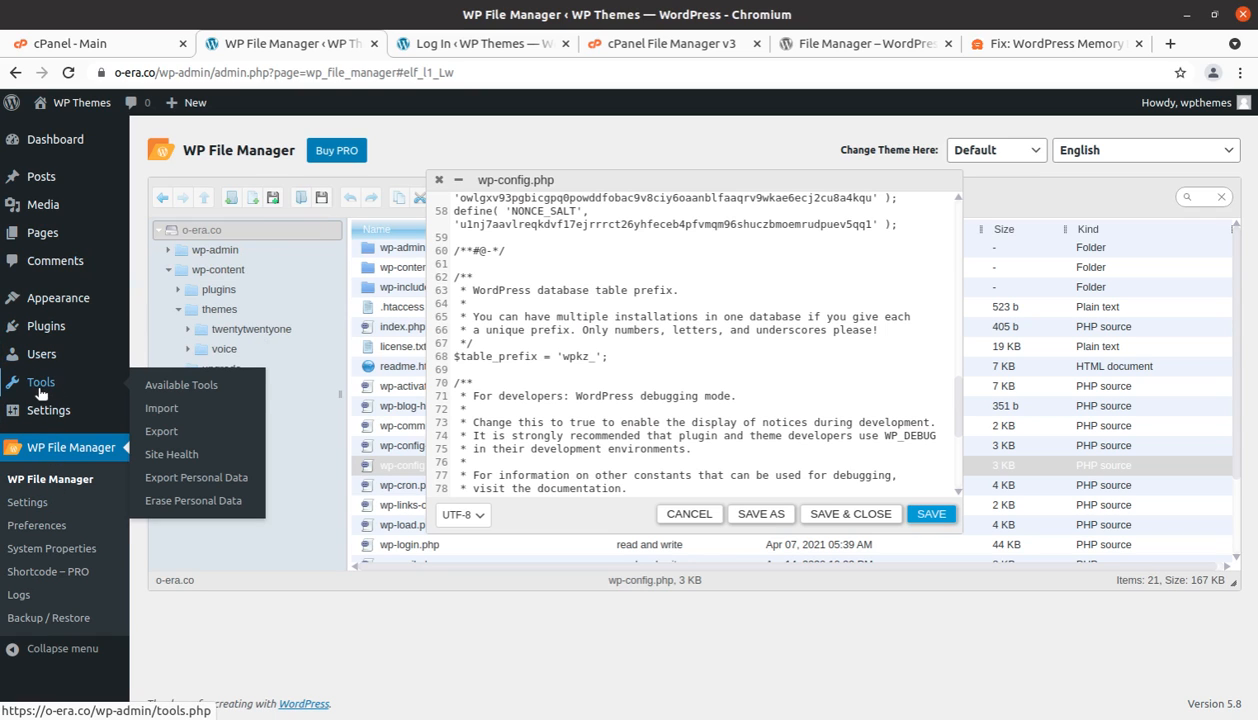
{"action": "middle_click", "coordinate": [172, 454]}
{"action": "left_click", "coordinate": [390, 48]}
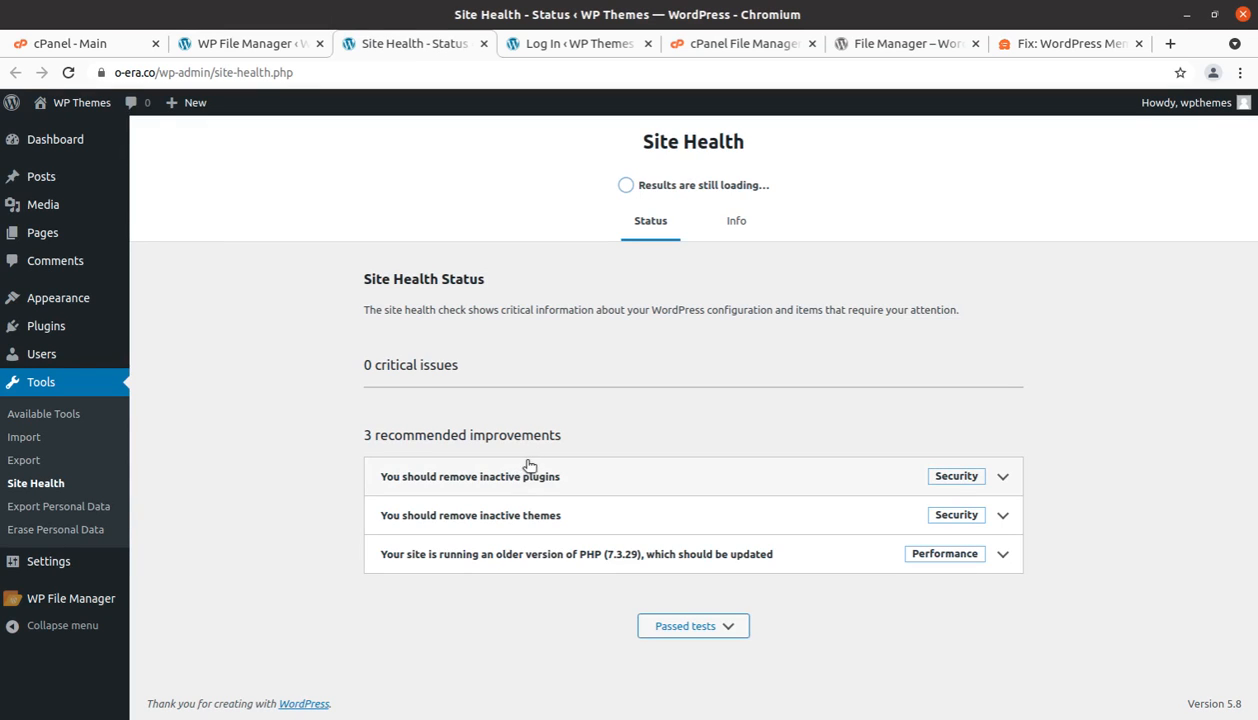
Show the Server section of the Site Health info and check the PHP memory limit
{"action": "left_click", "coordinate": [736, 223]}
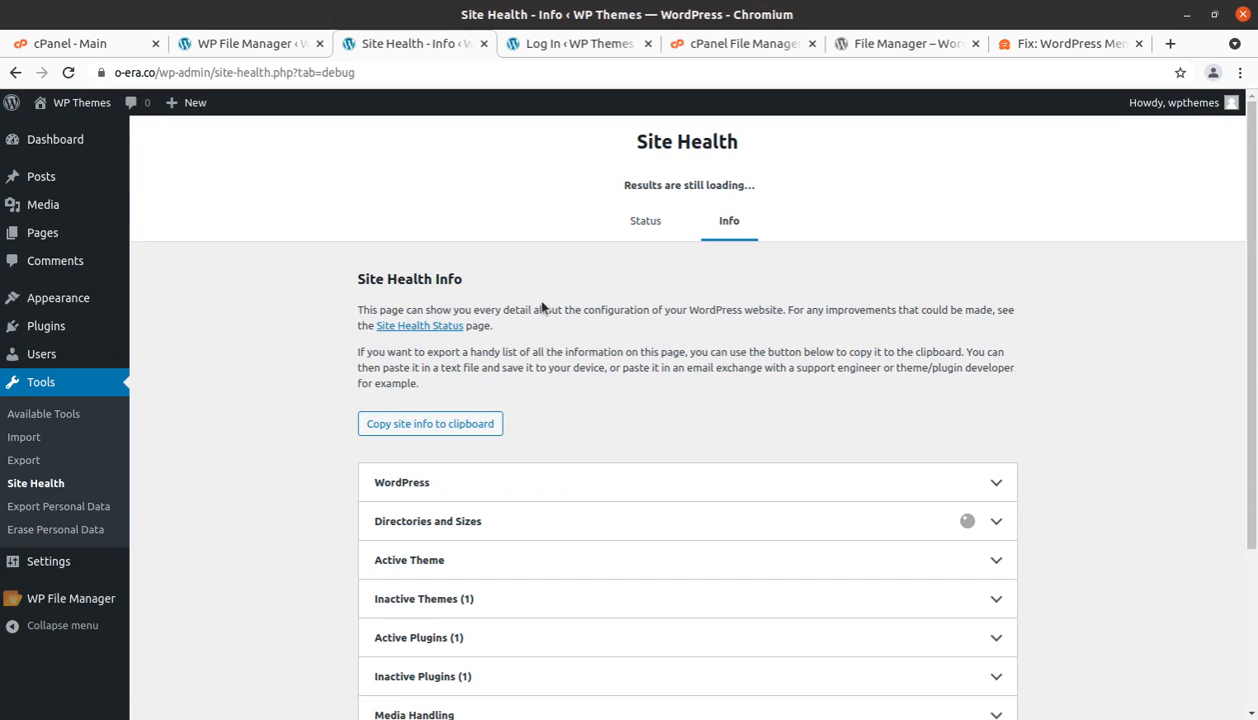
{"action": "scroll", "coordinate": [540, 340], "scroll_direction": "down", "scroll_amount": 3}
{"action": "scroll", "coordinate": [540, 351], "scroll_direction": "down", "scroll_amount": 1}
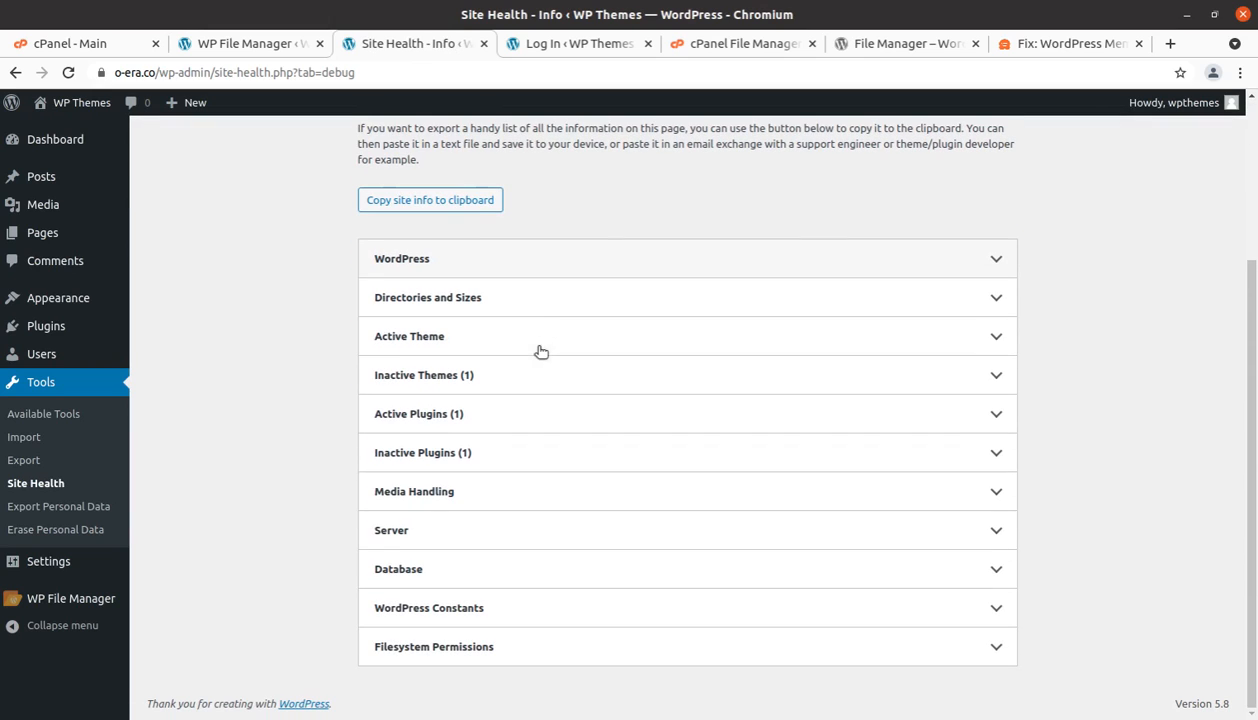
{"action": "left_click", "coordinate": [497, 540]}
{"action": "scroll", "coordinate": [534, 501], "scroll_direction": "down", "scroll_amount": 4}
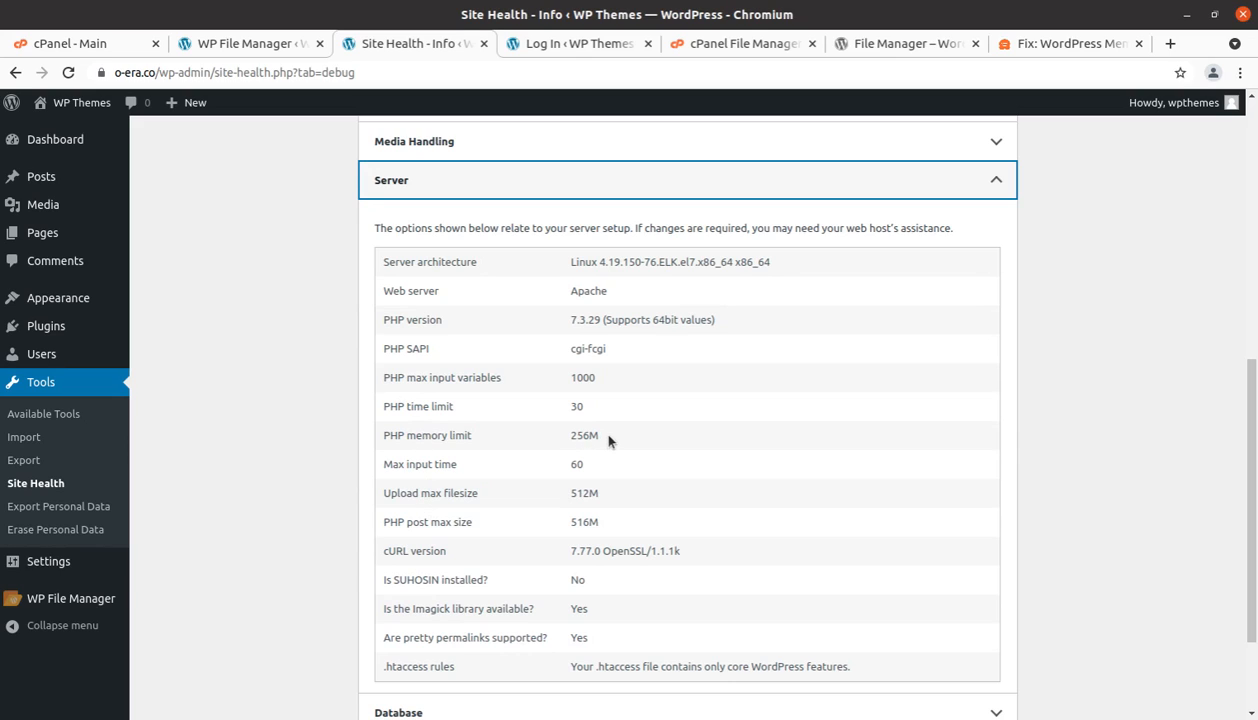
{"action": "left_click_drag", "start_coordinate": [605, 437], "coordinate": [571, 437]}
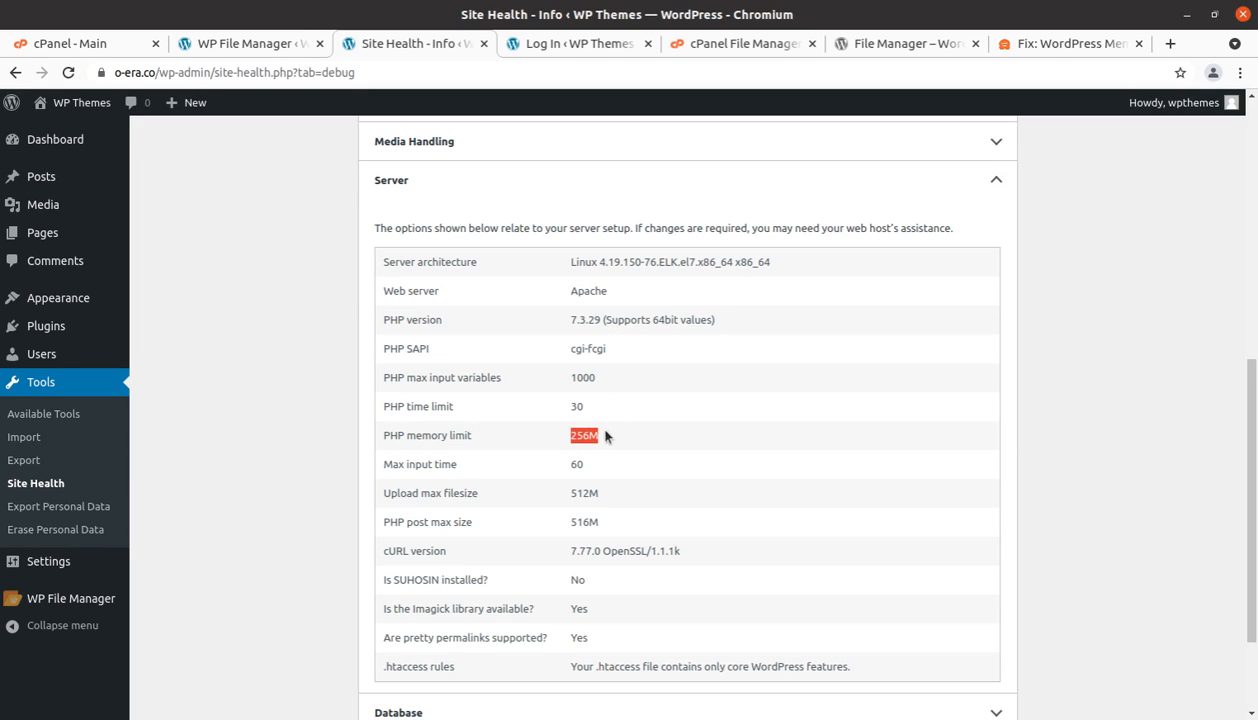
{"action": "left_click", "coordinate": [603, 440]}
{"action": "left_click_drag", "start_coordinate": [598, 435], "coordinate": [569, 436]}
Copy the line define( 'WP_MEMORY_LIMIT', '256M' ); from the WPBeginner article
{"action": "left_click", "coordinate": [244, 46]}
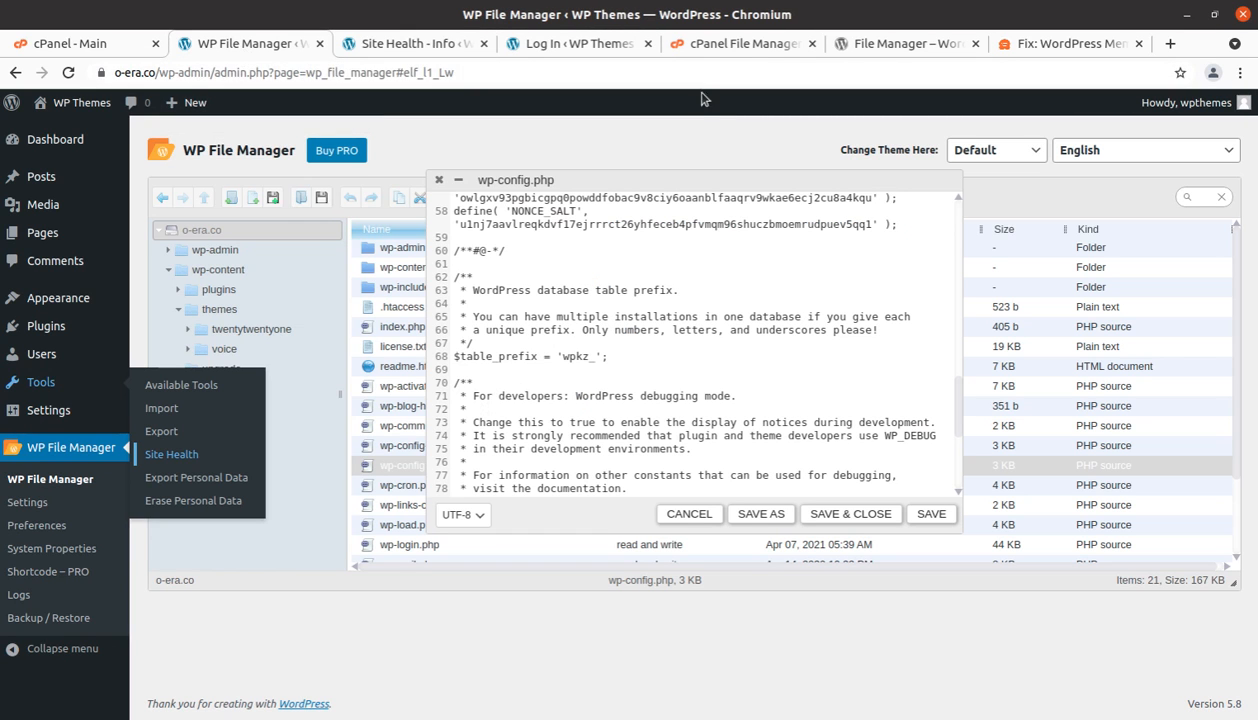
{"action": "left_click", "coordinate": [1042, 44]}
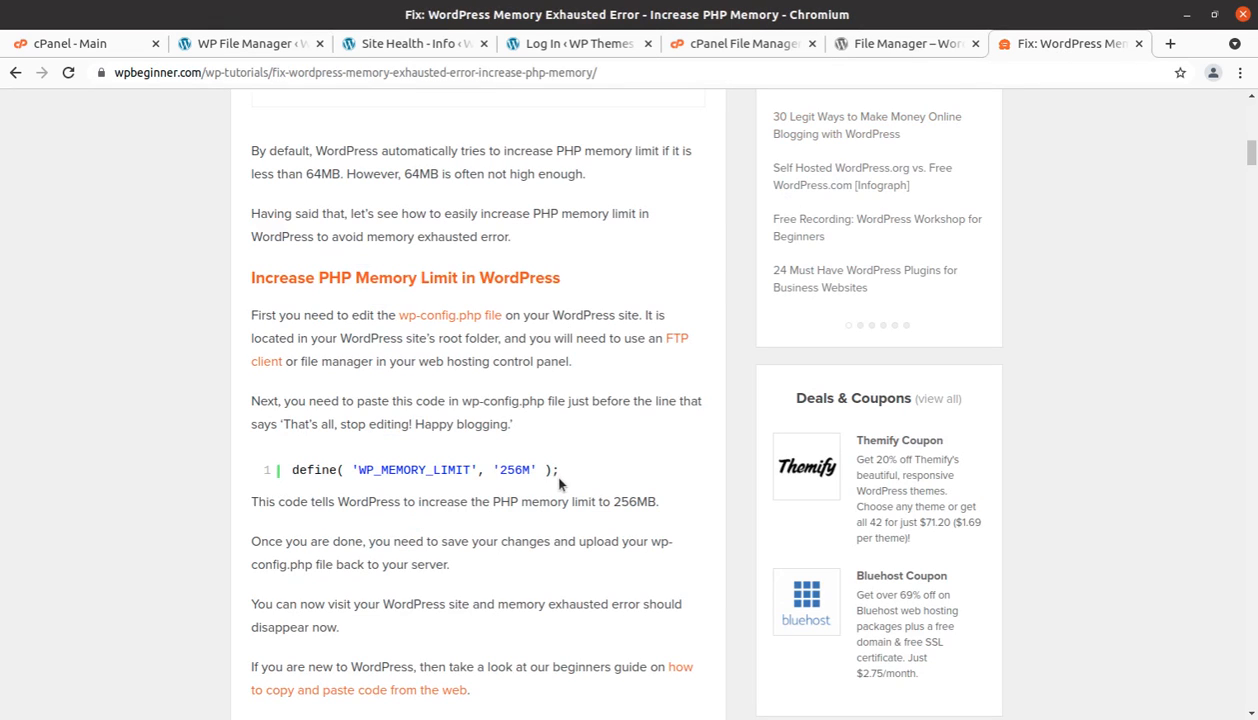
{"action": "left_click_drag", "start_coordinate": [562, 476], "coordinate": [294, 468]}
{"action": "key", "text": "ctrl+c"}
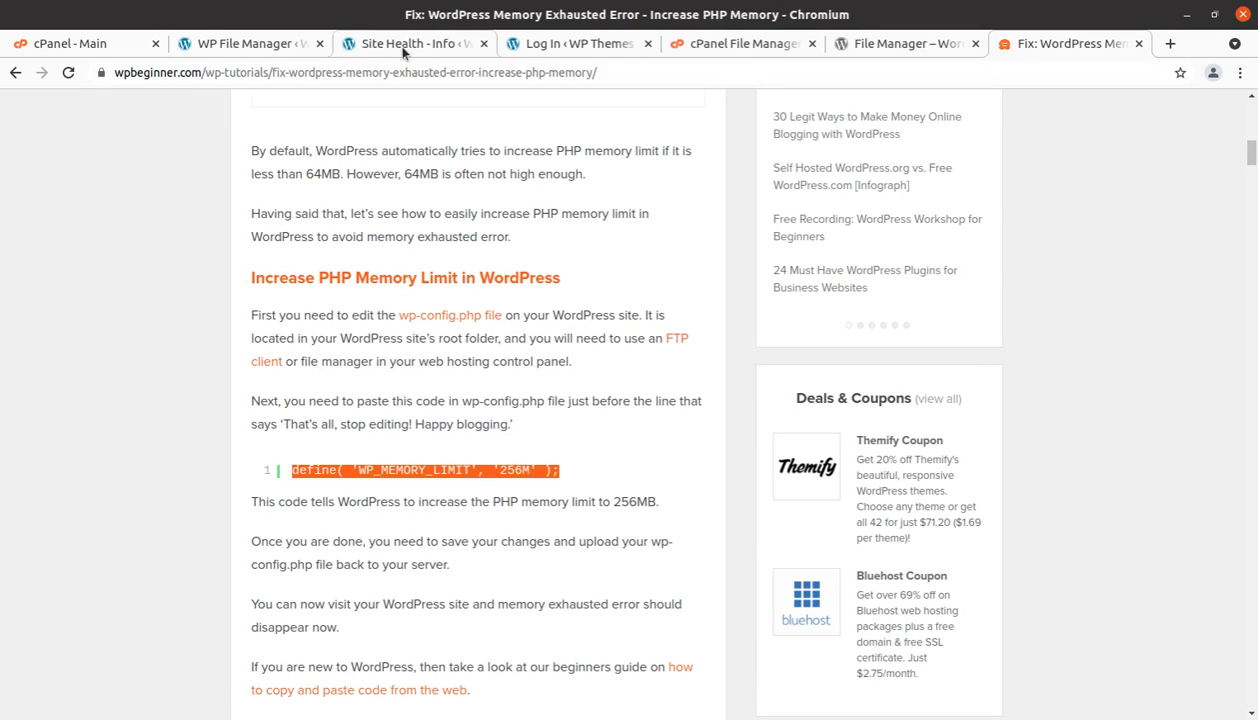
Paste the copied WP_MEMORY_LIMIT definition into wp-config.php just before the "That's all, stop editing!" comment, removing the extra blank lines there
{"action": "left_click", "coordinate": [270, 47]}
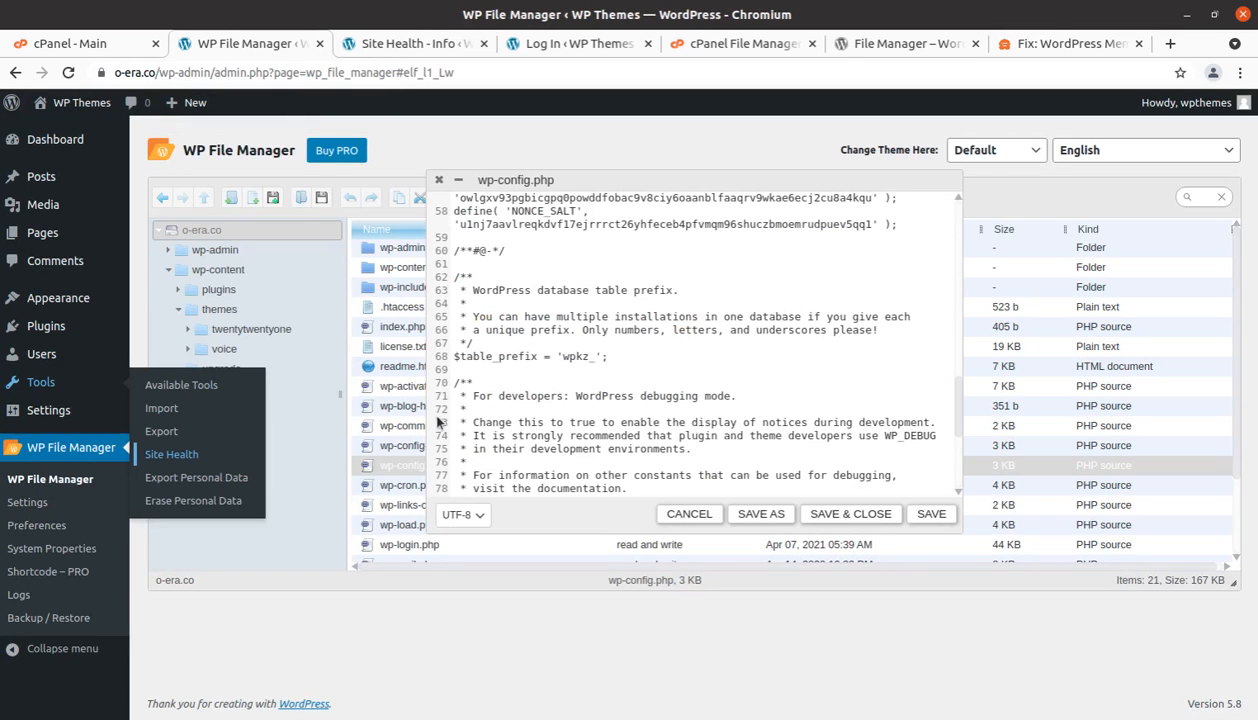
{"action": "scroll", "coordinate": [589, 415], "scroll_direction": "down", "scroll_amount": 2}
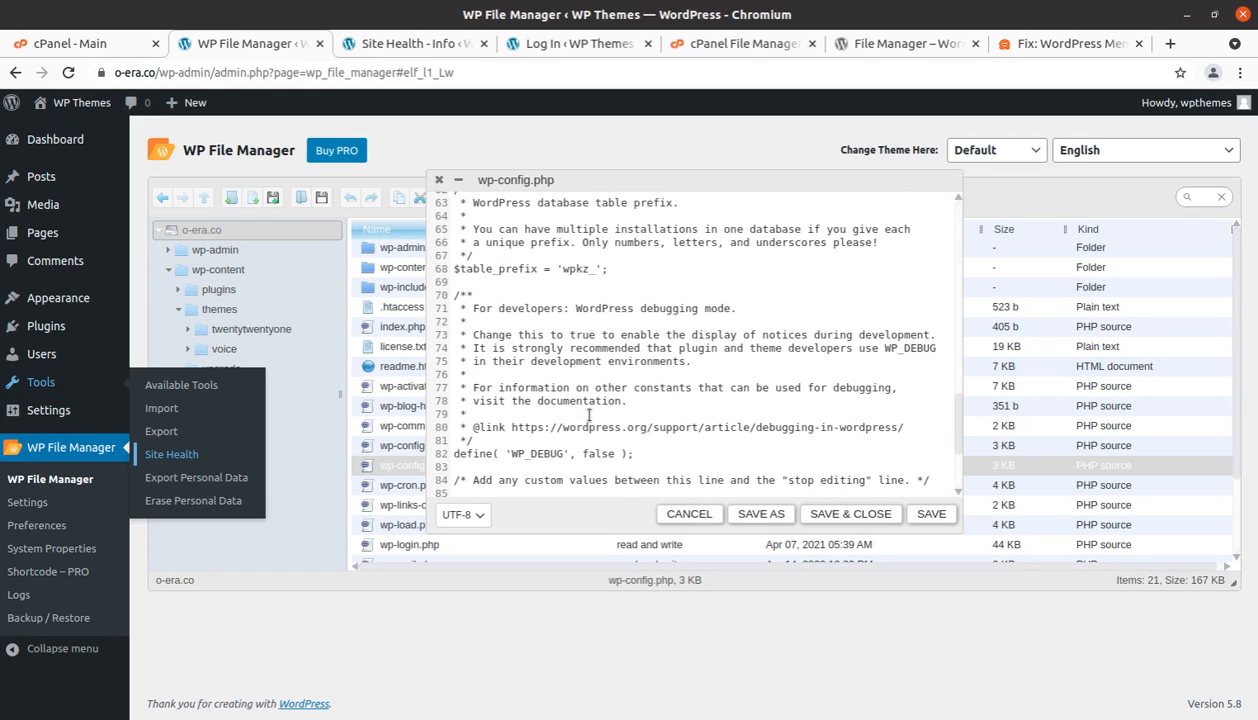
{"action": "scroll", "coordinate": [589, 415], "scroll_direction": "down", "scroll_amount": 4}
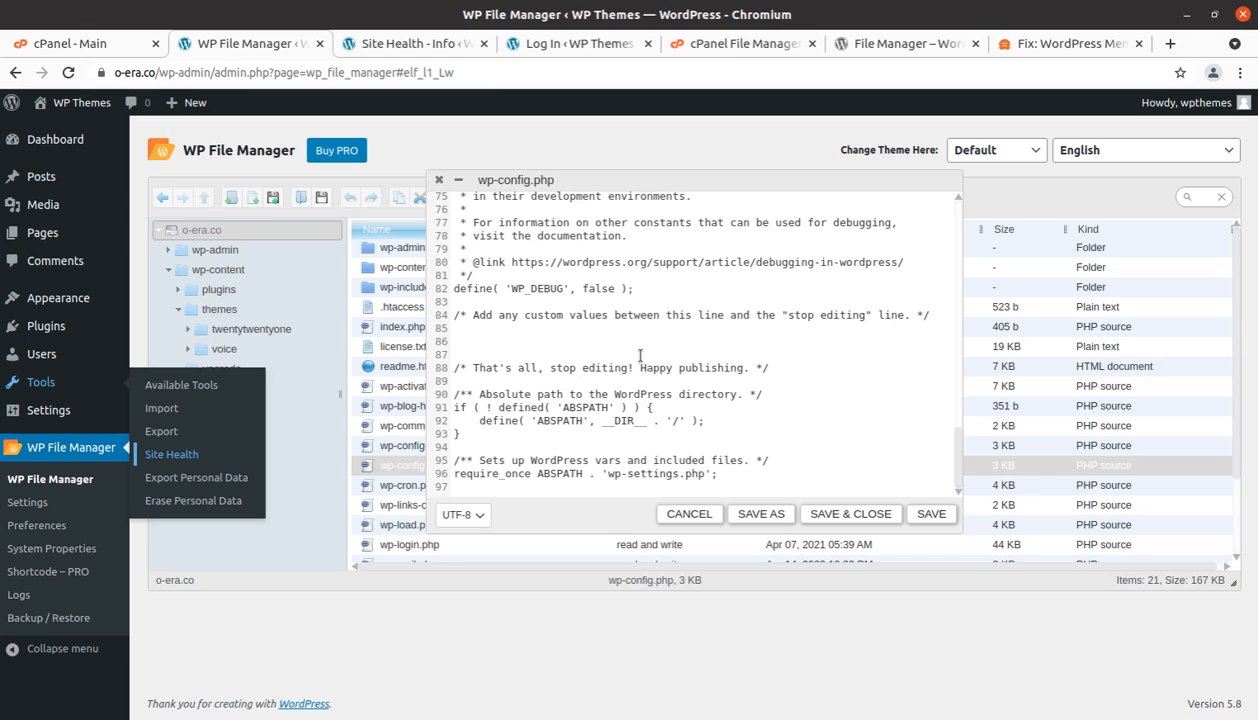
{"action": "left_click", "coordinate": [458, 338]}
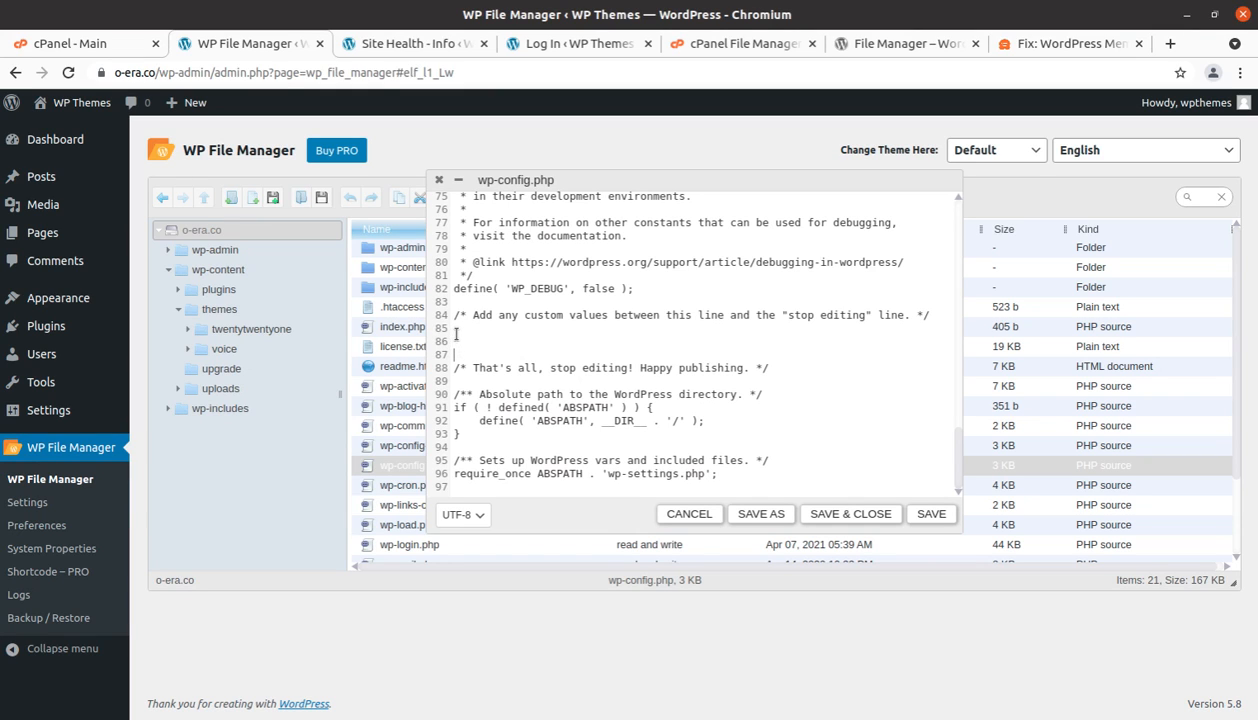
{"action": "key", "text": "BackSpace"}
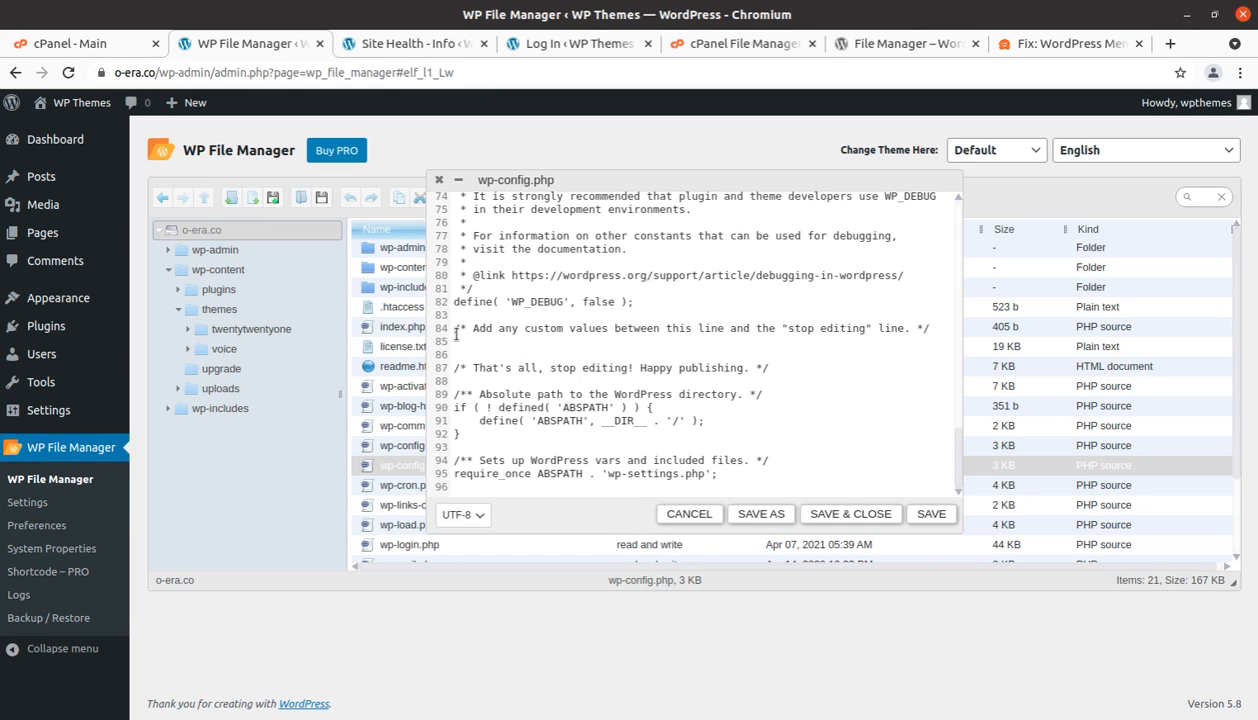
{"action": "key", "text": "BackSpace"}
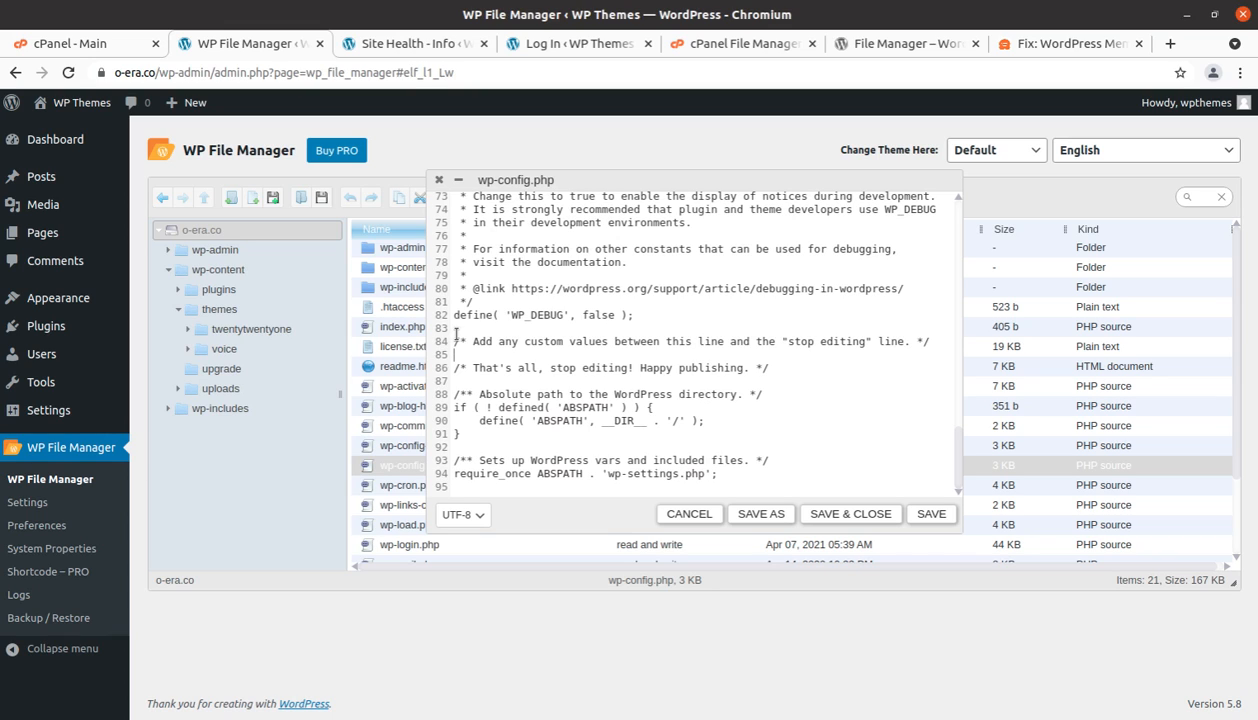
{"action": "key", "text": "ctrl+v"}
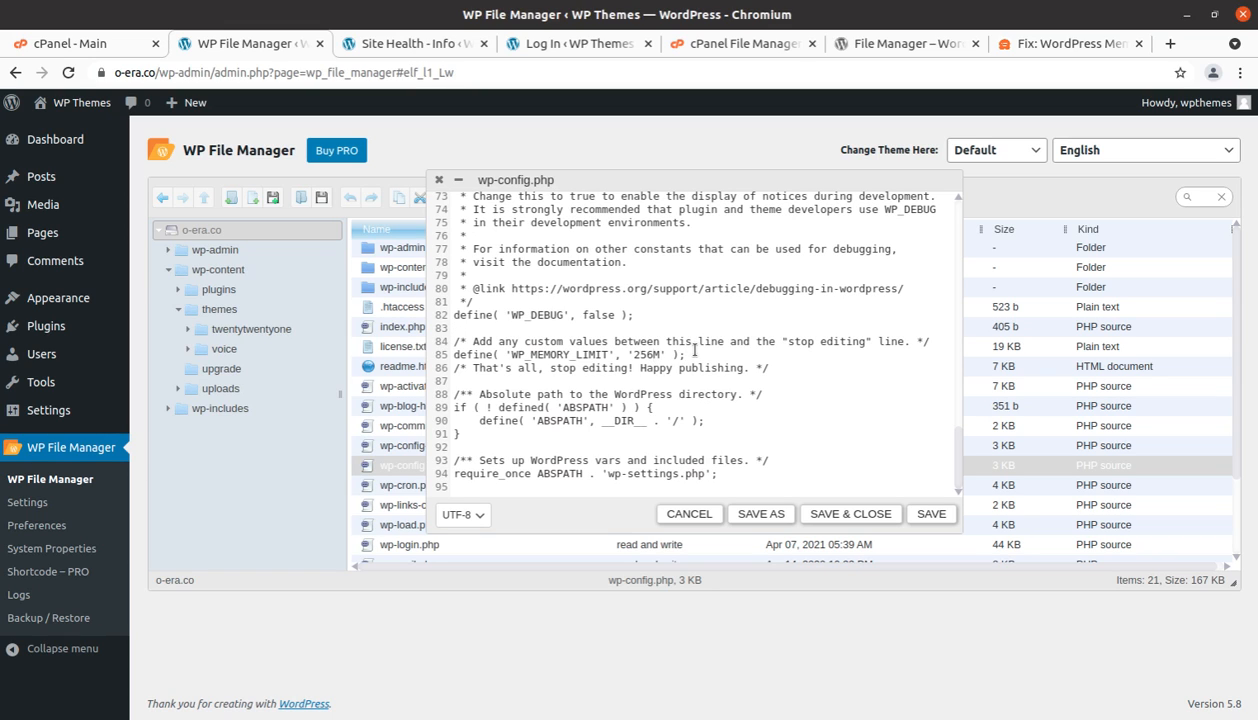
Set the WP_MEMORY_LIMIT value to 512M, then save and close wp-config.php
{"action": "key", "text": "BackSpace"}
{"action": "key", "text": "BackSpace"}
{"action": "key", "text": "BackSpace"}
{"action": "type", "text": "512"}
{"action": "left_click", "coordinate": [929, 514]}
{"action": "left_click", "coordinate": [929, 514]}
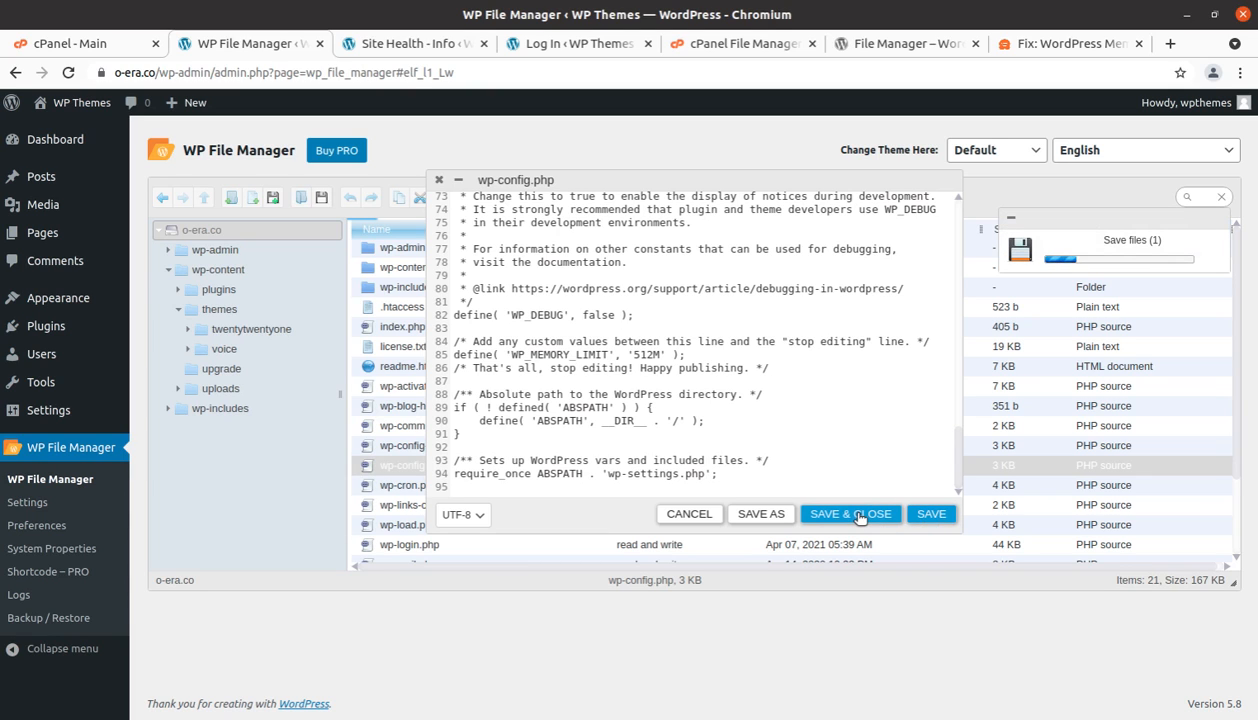
{"action": "left_click", "coordinate": [858, 514]}
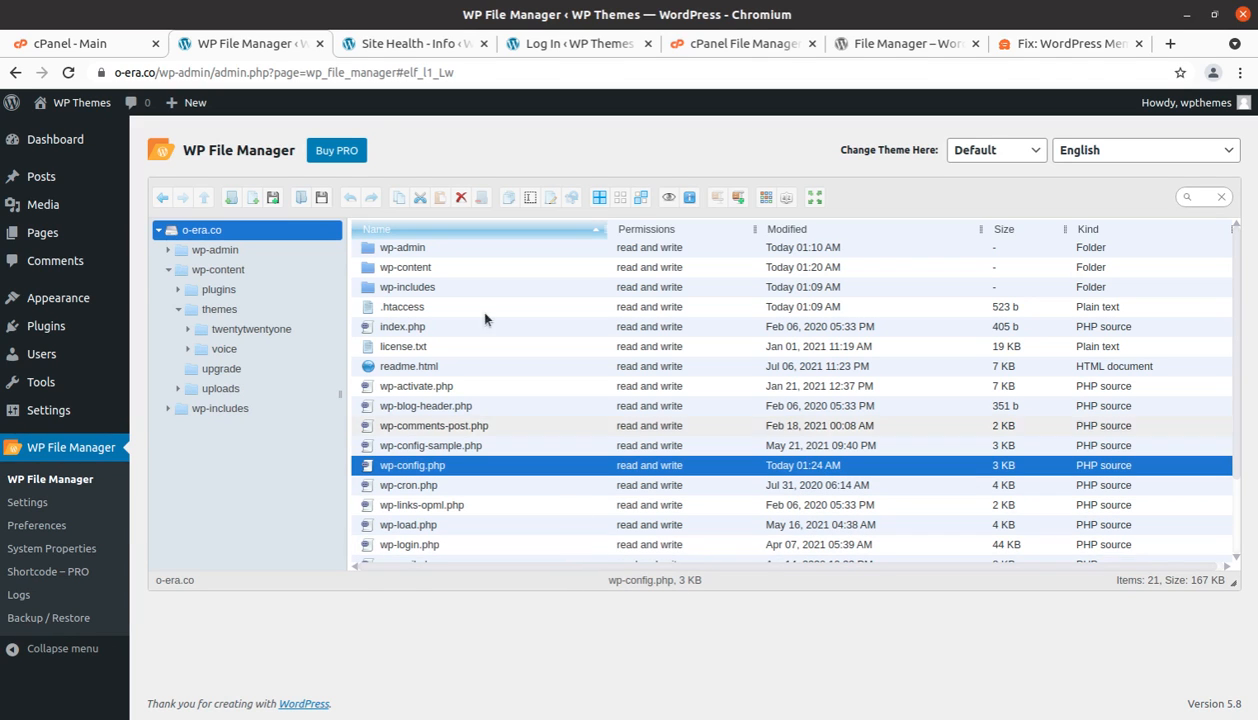
Reload the Site Health info page and check the PHP memory limit in its Server section again
{"action": "left_click", "coordinate": [390, 46]}
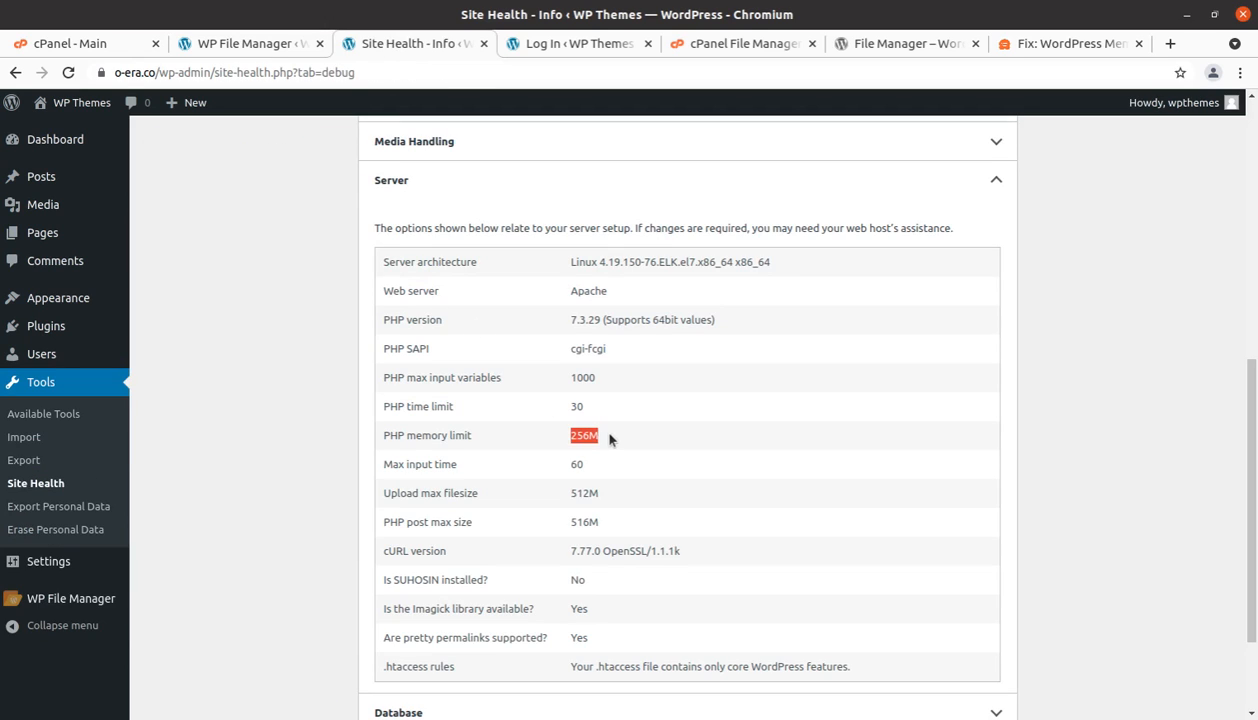
{"action": "left_click", "coordinate": [571, 434]}
{"action": "left_click", "coordinate": [68, 73]}
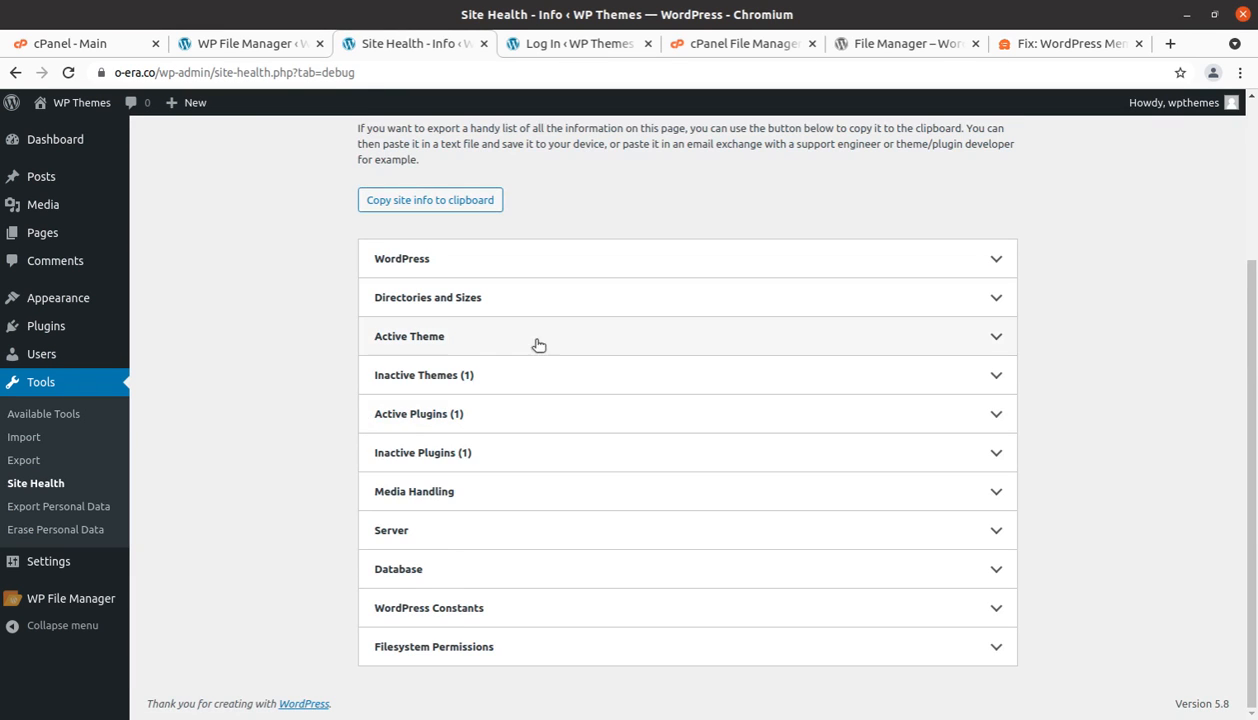
{"action": "scroll", "coordinate": [573, 354], "scroll_direction": "up", "scroll_amount": 3}
{"action": "left_click", "coordinate": [729, 226]}
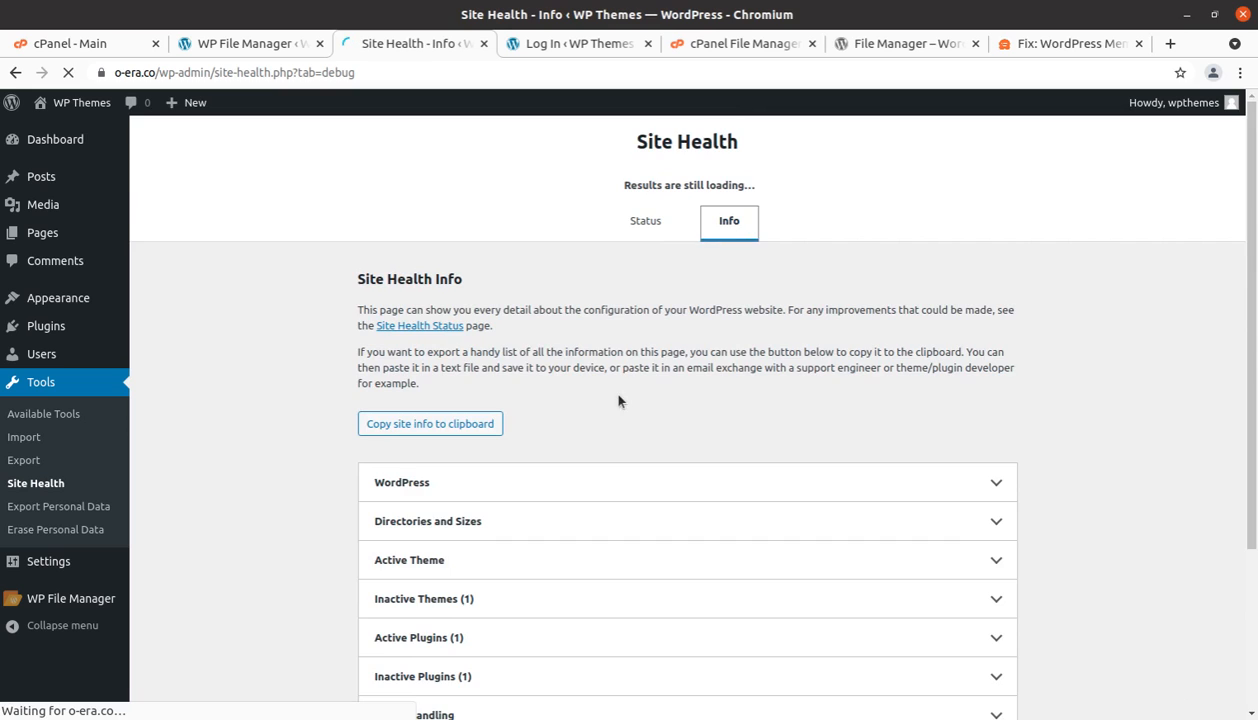
{"action": "scroll", "coordinate": [533, 453], "scroll_direction": "down", "scroll_amount": 4}
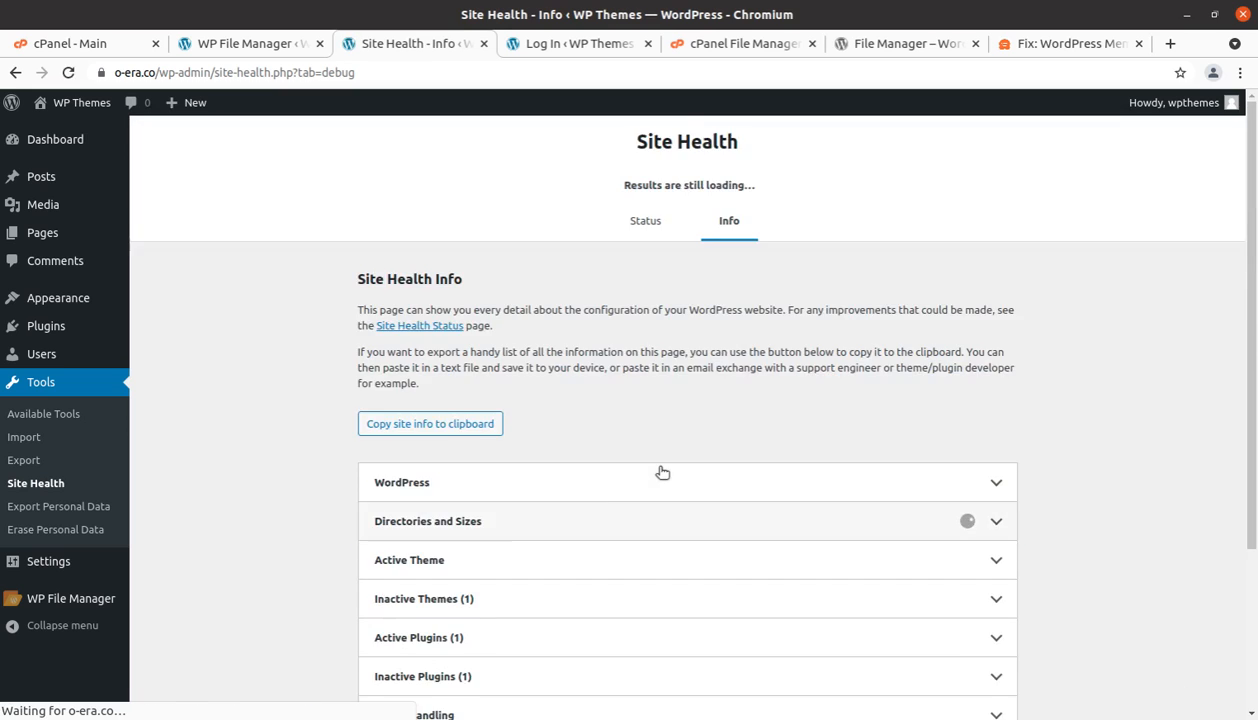
{"action": "scroll", "coordinate": [630, 452], "scroll_direction": "down", "scroll_amount": 3}
{"action": "scroll", "coordinate": [632, 384], "scroll_direction": "down", "scroll_amount": 1}
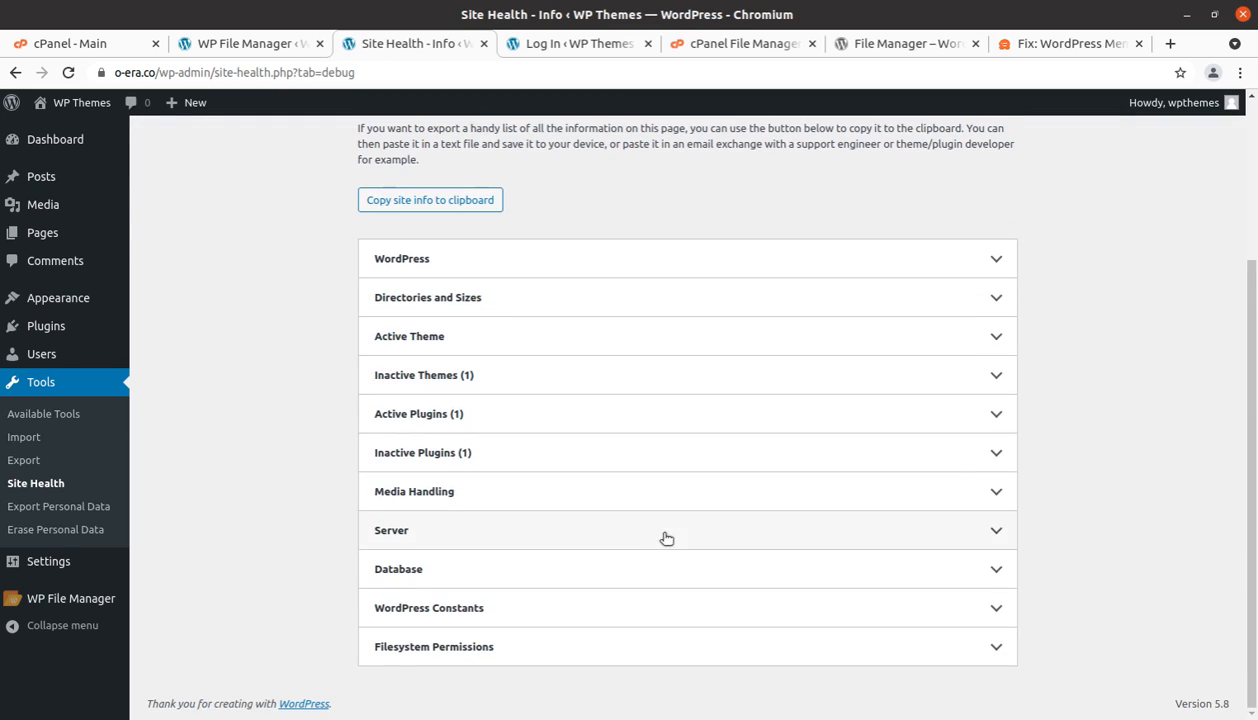
{"action": "left_click", "coordinate": [814, 522]}
{"action": "scroll", "coordinate": [800, 518], "scroll_direction": "down", "scroll_amount": 2}
{"action": "scroll", "coordinate": [784, 514], "scroll_direction": "down", "scroll_amount": 4}
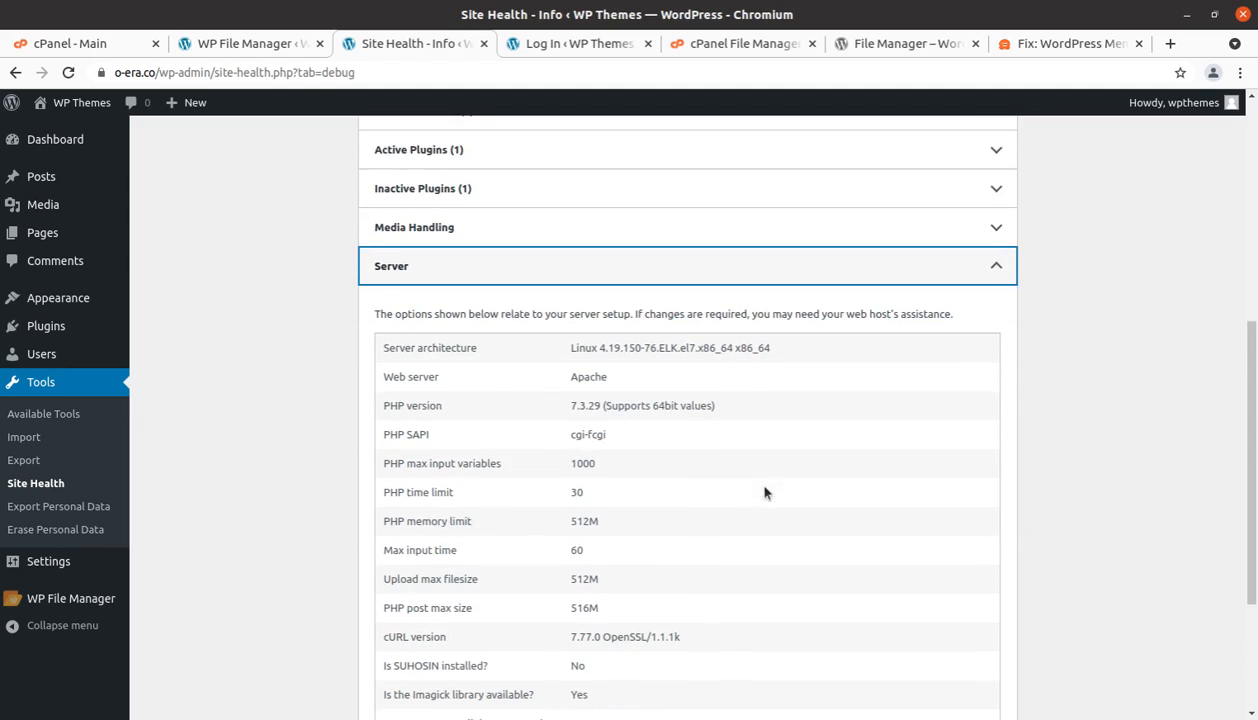
{"action": "left_click_drag", "start_coordinate": [602, 479], "coordinate": [374, 470]}
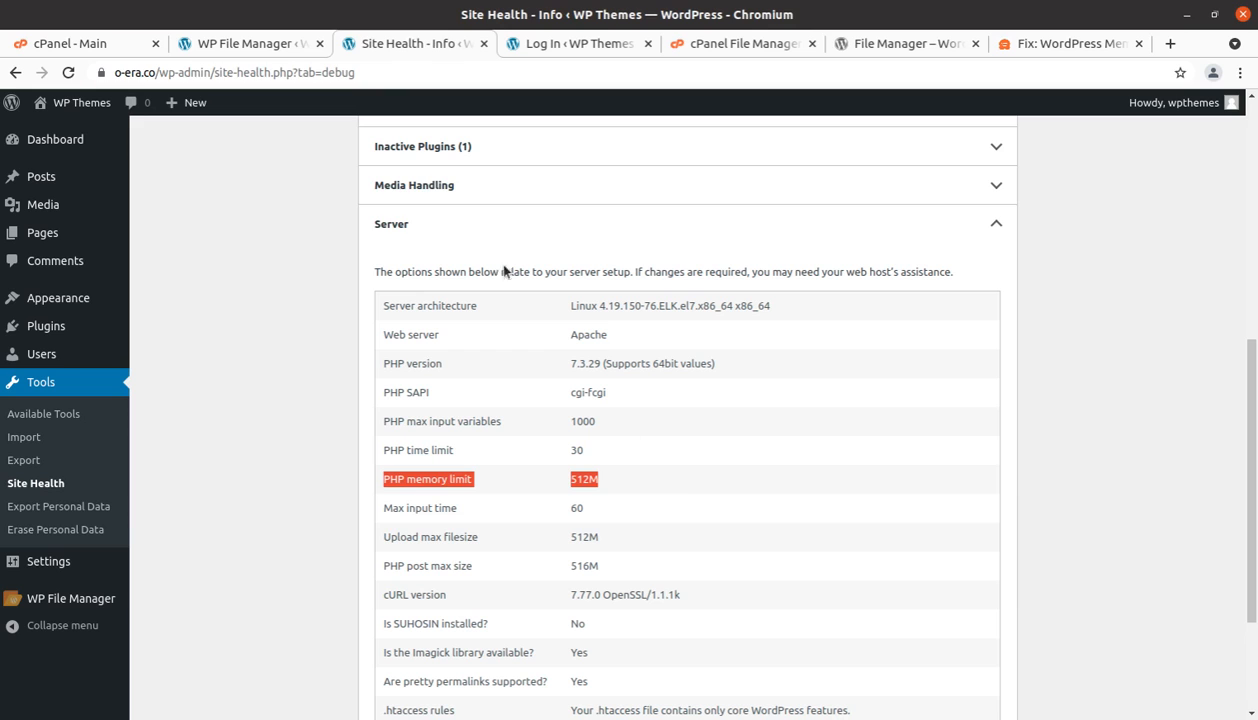
Return to the WP File Manager, look over the root folder's files and select .htaccess
{"action": "left_click", "coordinate": [250, 46]}
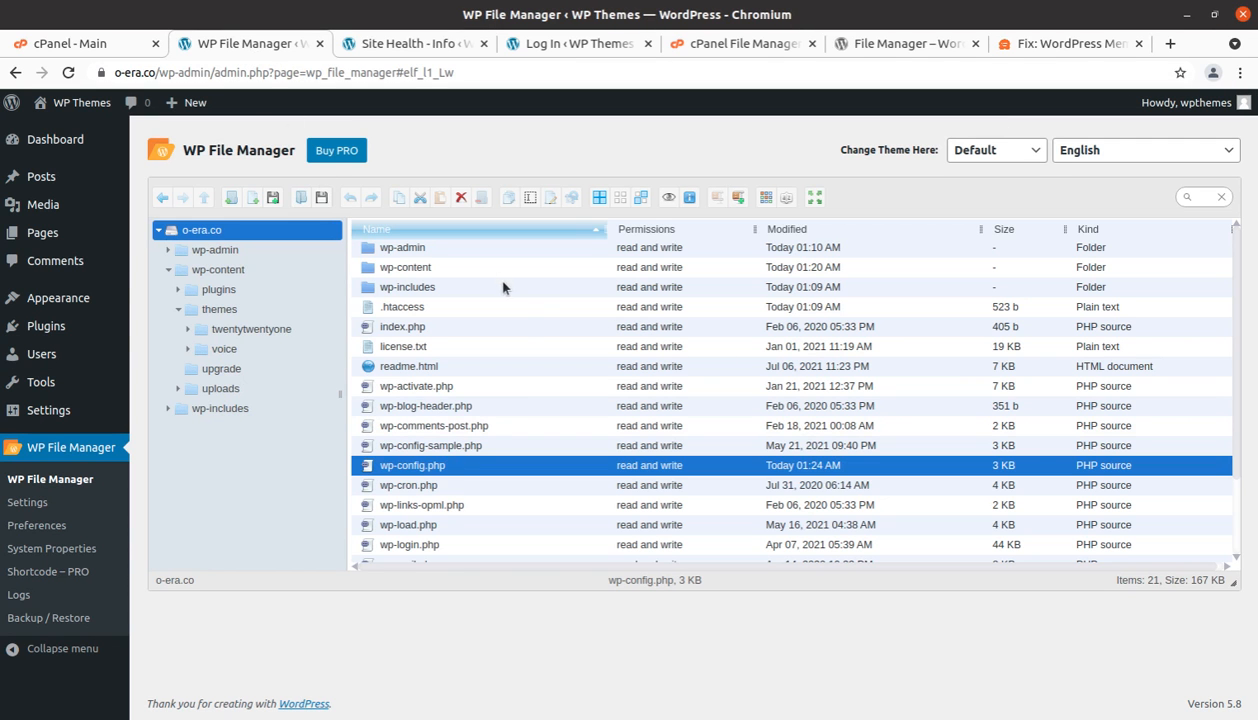
{"action": "scroll", "coordinate": [470, 455], "scroll_direction": "down", "scroll_amount": 2}
{"action": "scroll", "coordinate": [472, 465], "scroll_direction": "down", "scroll_amount": 1}
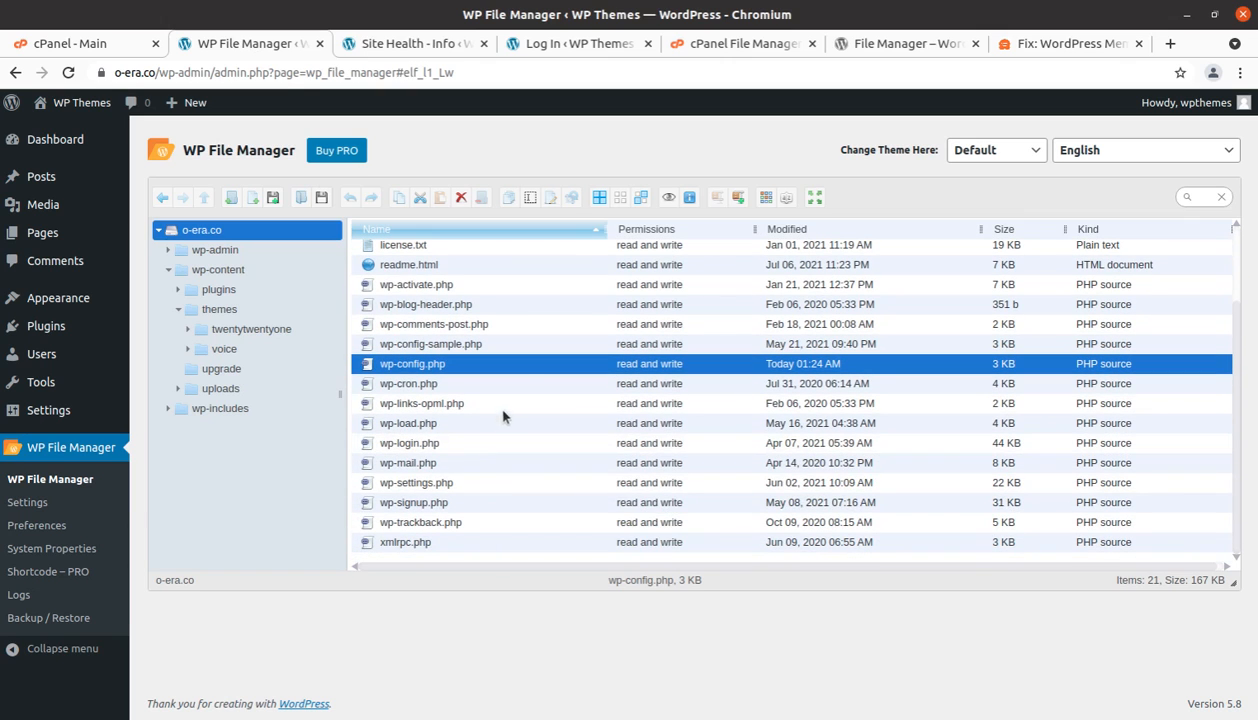
{"action": "scroll", "coordinate": [508, 492], "scroll_direction": "up", "scroll_amount": 1}
{"action": "scroll", "coordinate": [513, 484], "scroll_direction": "up", "scroll_amount": 2}
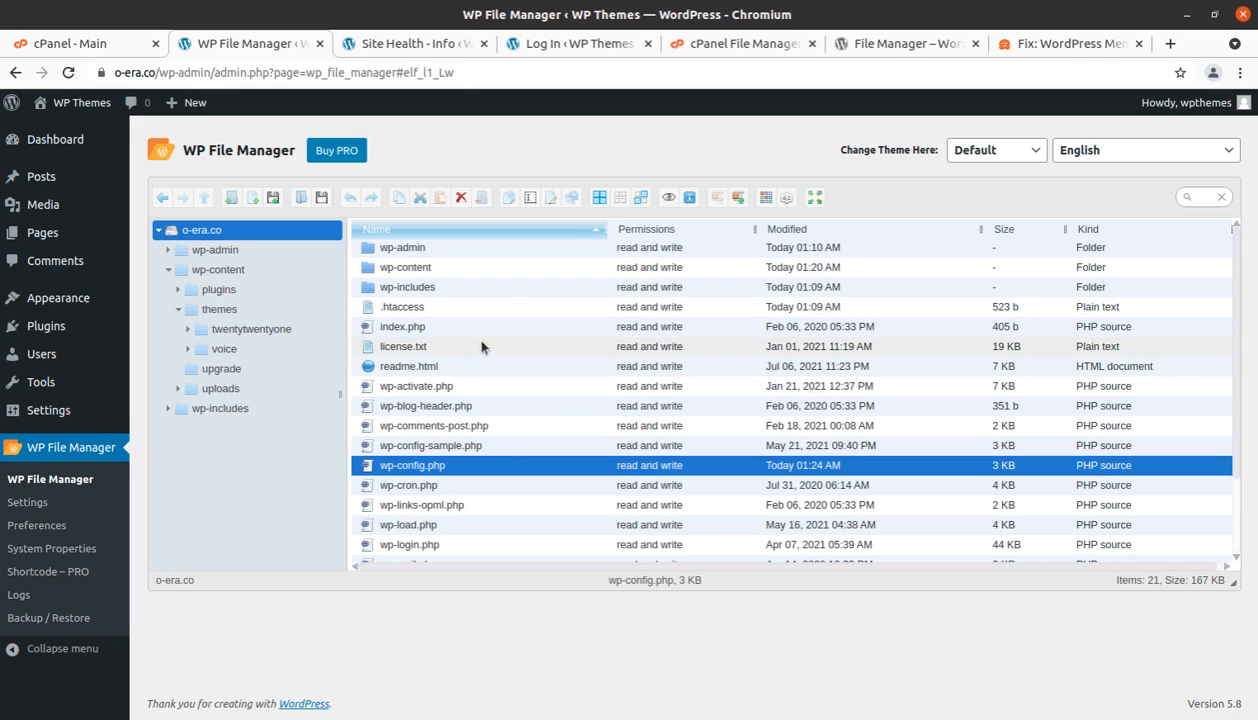
{"action": "left_click", "coordinate": [463, 311]}
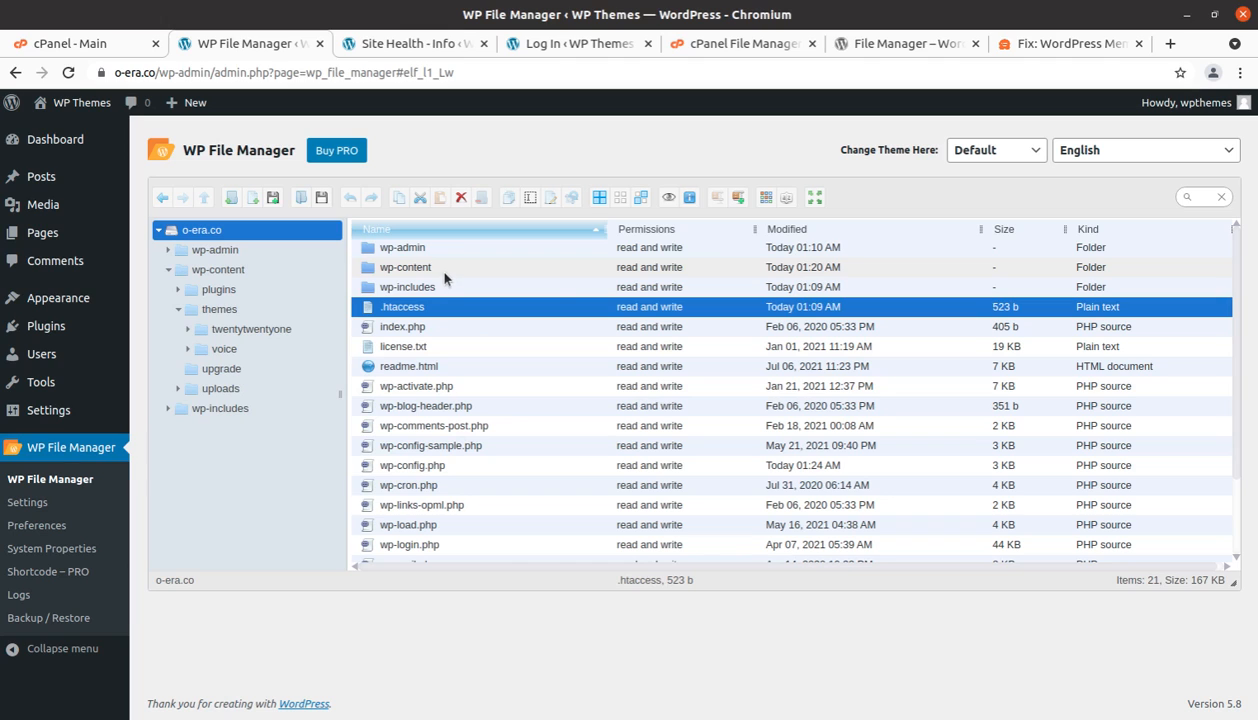
Open the wp-content folder and look inside its plugins folder
{"action": "left_click", "coordinate": [444, 270]}
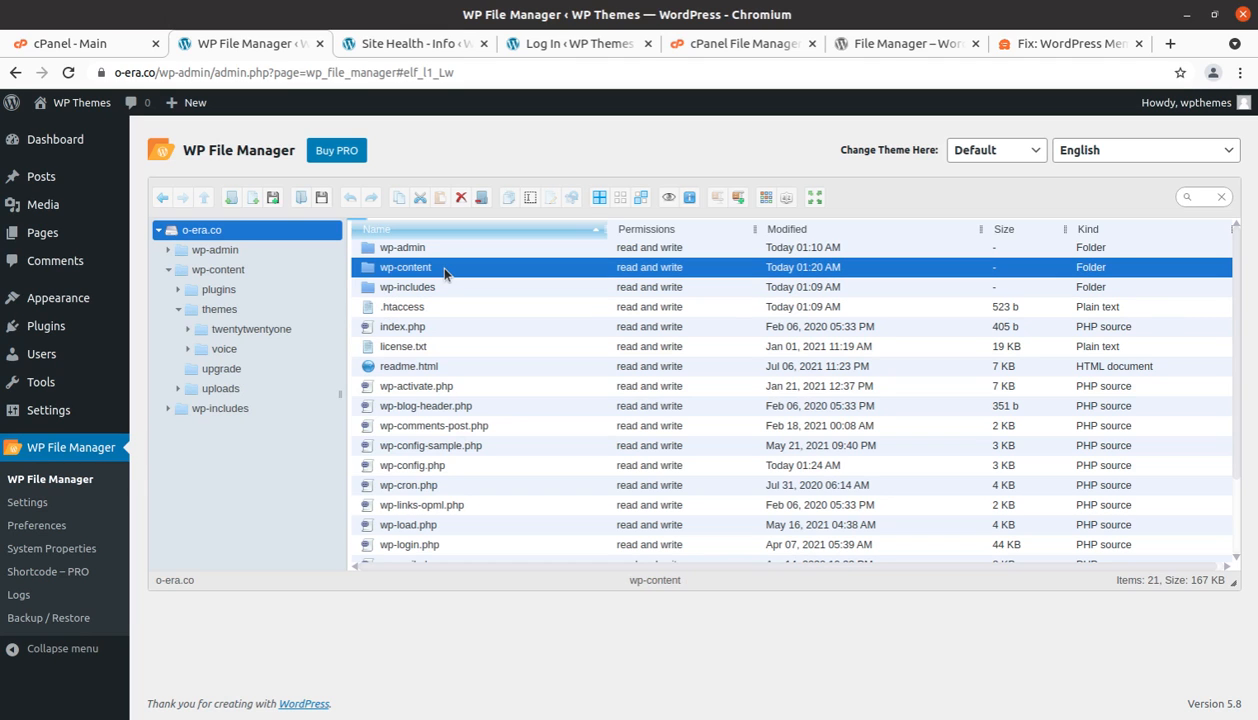
{"action": "double_click", "coordinate": [443, 270]}
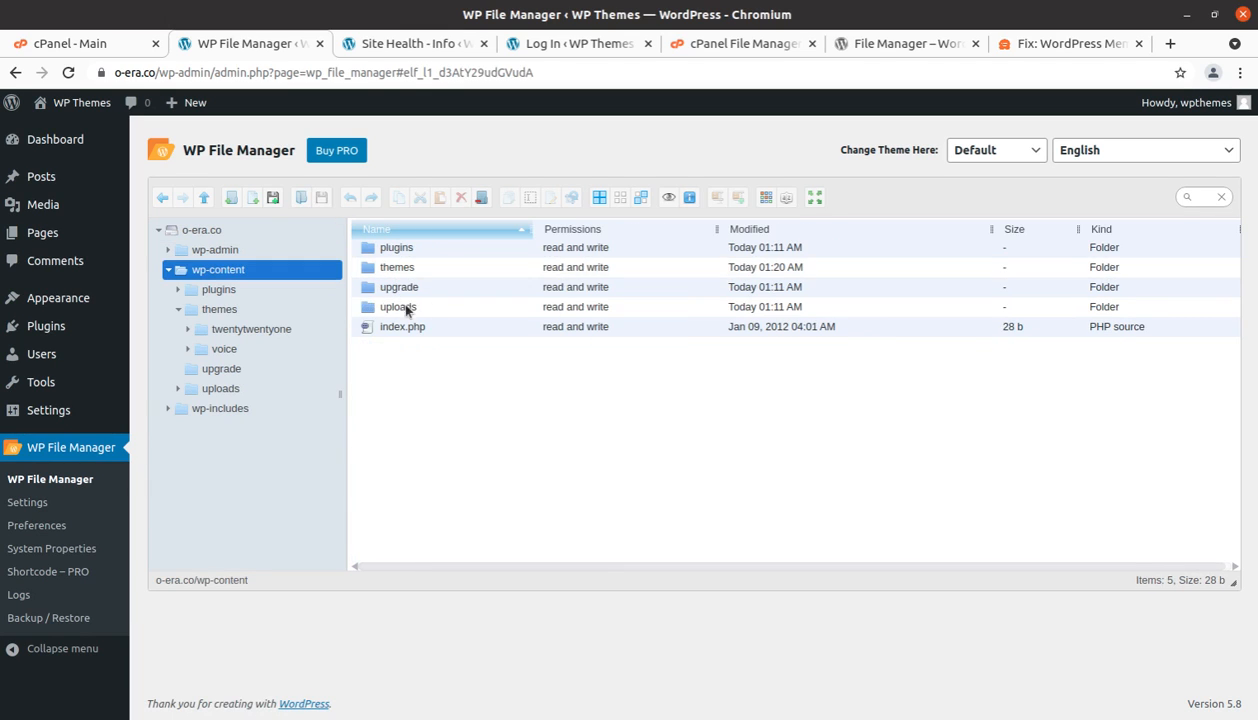
{"action": "left_click", "coordinate": [430, 250]}
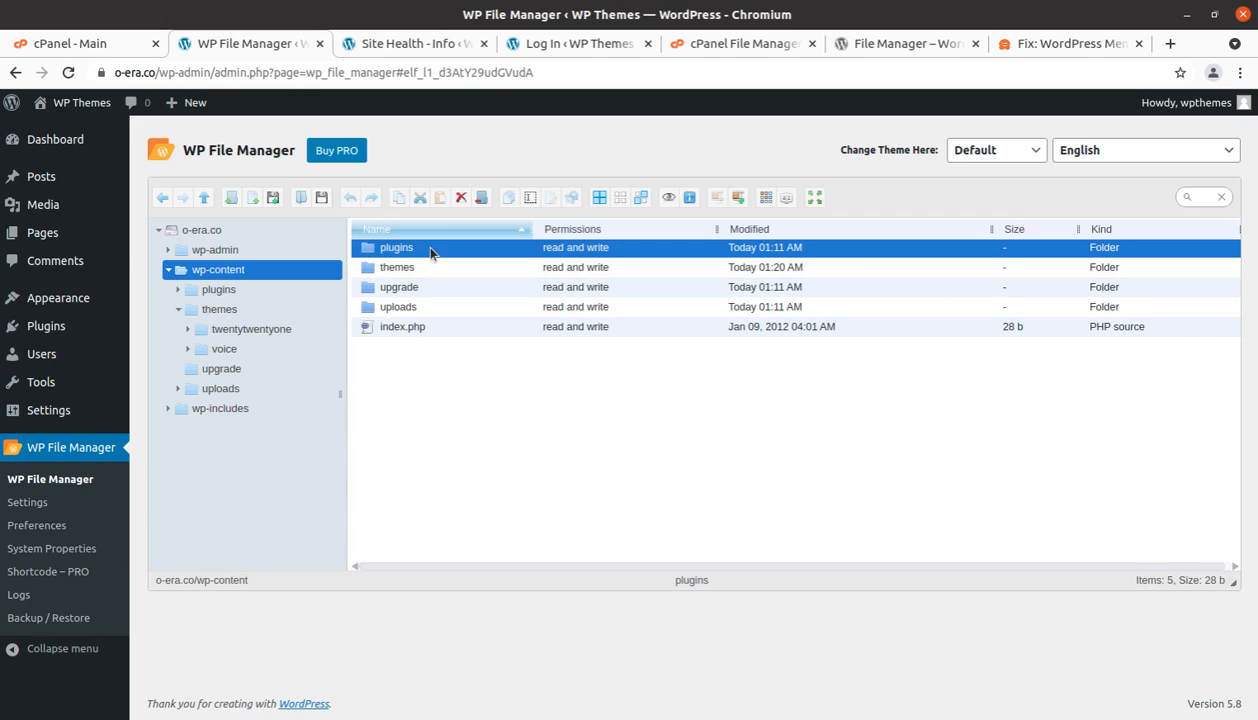
{"action": "double_click", "coordinate": [430, 250]}
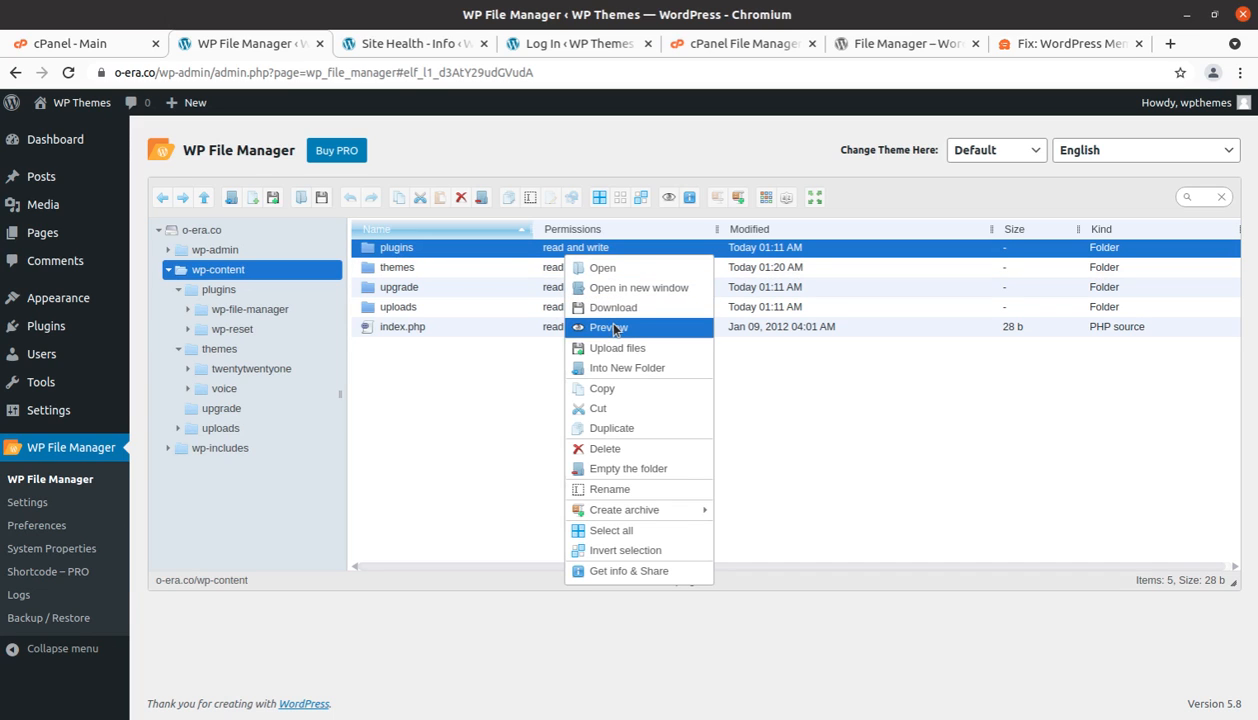
Rename the plugins folder in wp-content as plugins_1
{"action": "left_click", "coordinate": [609, 489]}
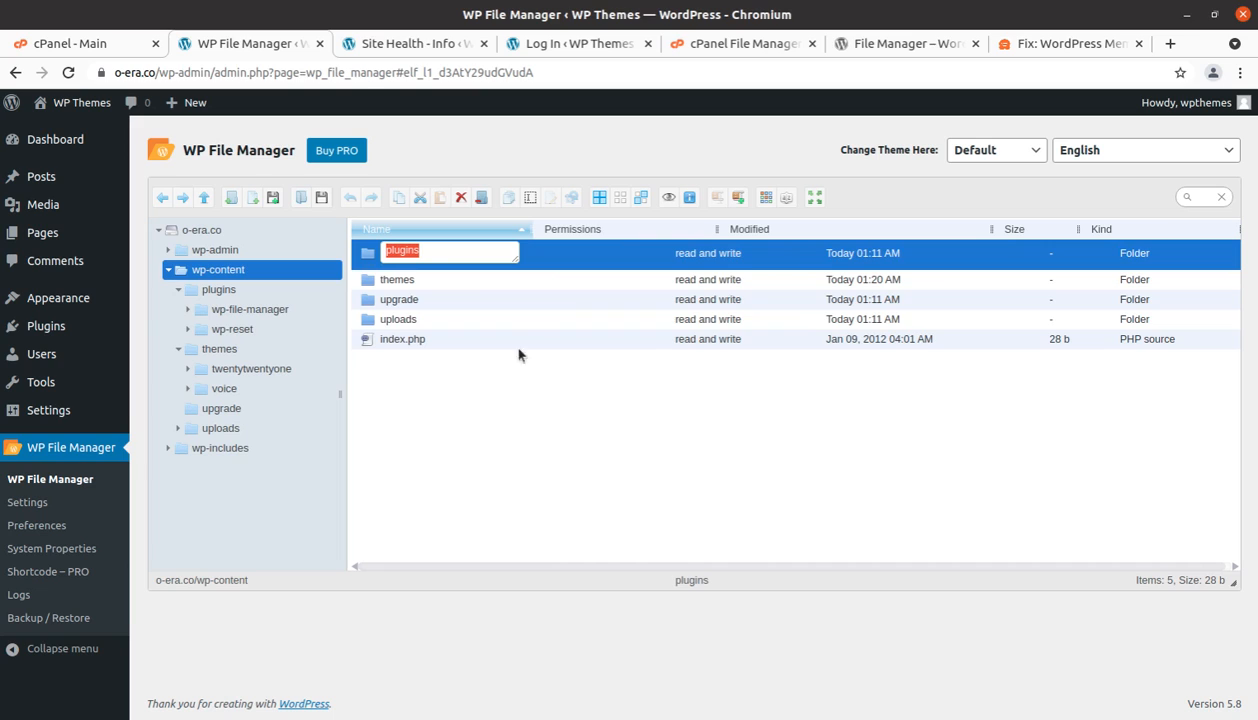
{"action": "left_click", "coordinate": [425, 247]}
{"action": "type", "text": "_1"}
{"action": "left_click", "coordinate": [634, 410]}
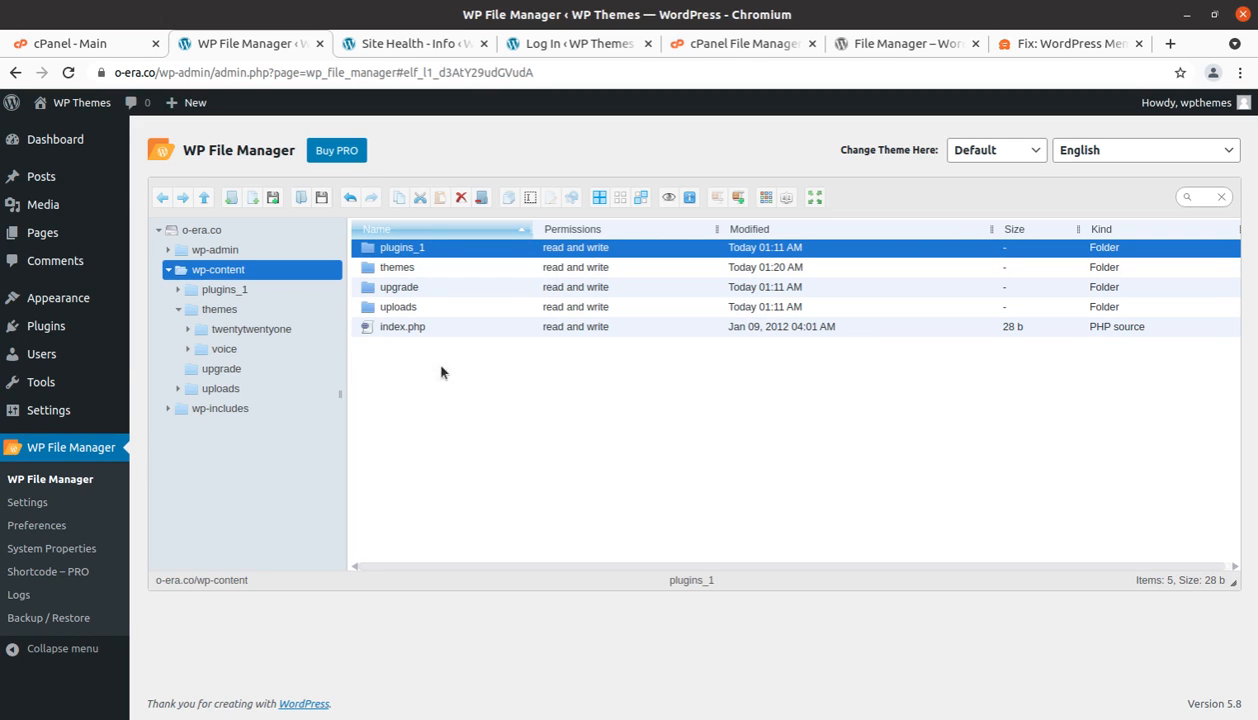
Try to rename the plugins_1 folder back to plugins and dismiss the error dialogs
{"action": "right_click", "coordinate": [434, 253]}
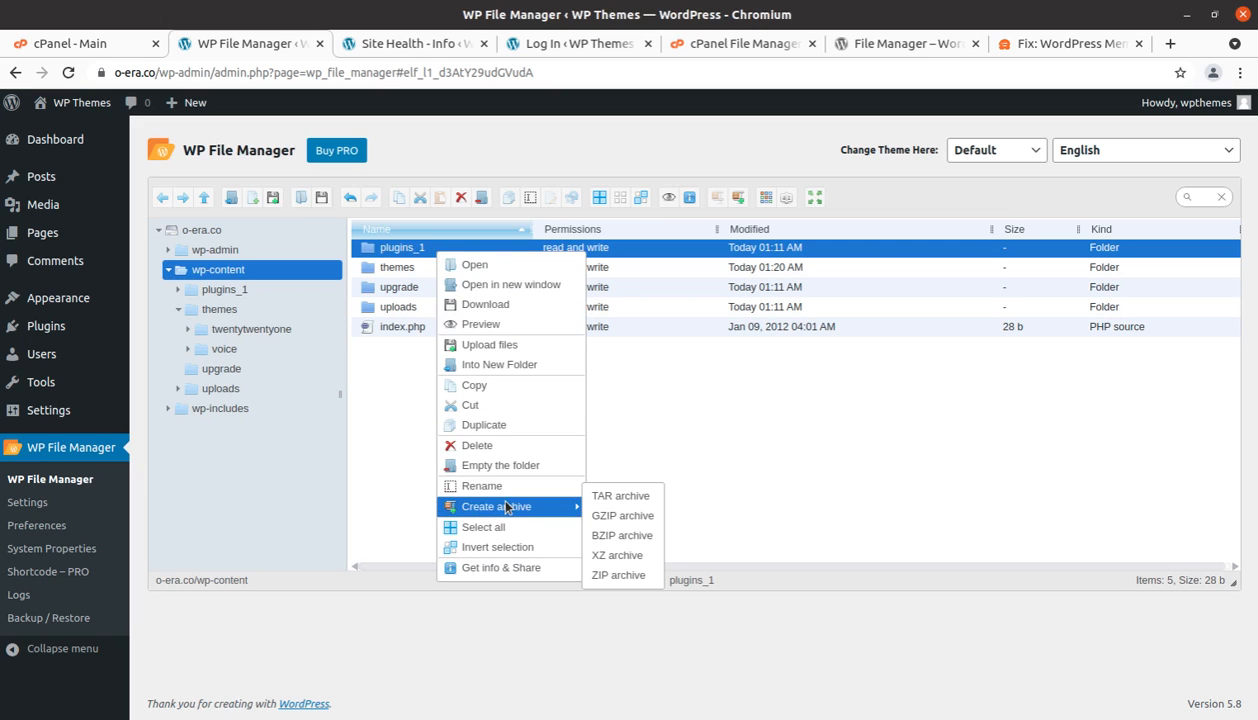
{"action": "left_click", "coordinate": [478, 485]}
{"action": "left_click", "coordinate": [445, 254]}
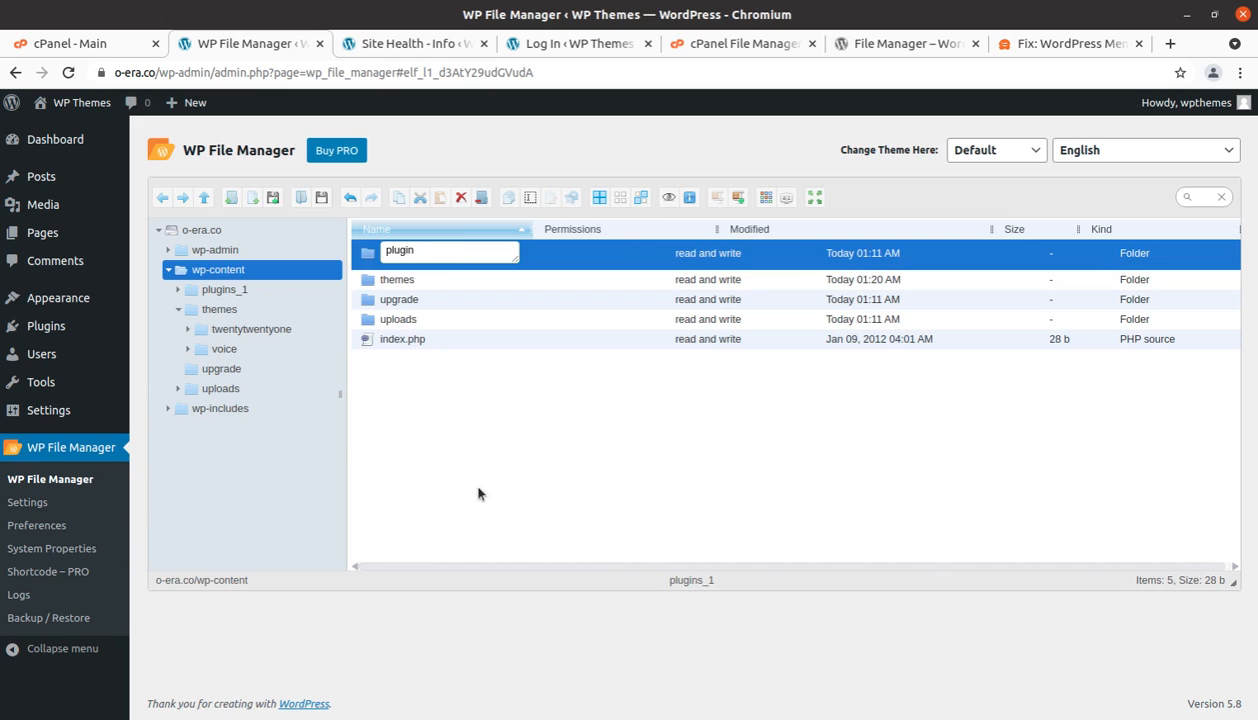
{"action": "key", "text": "Return"}
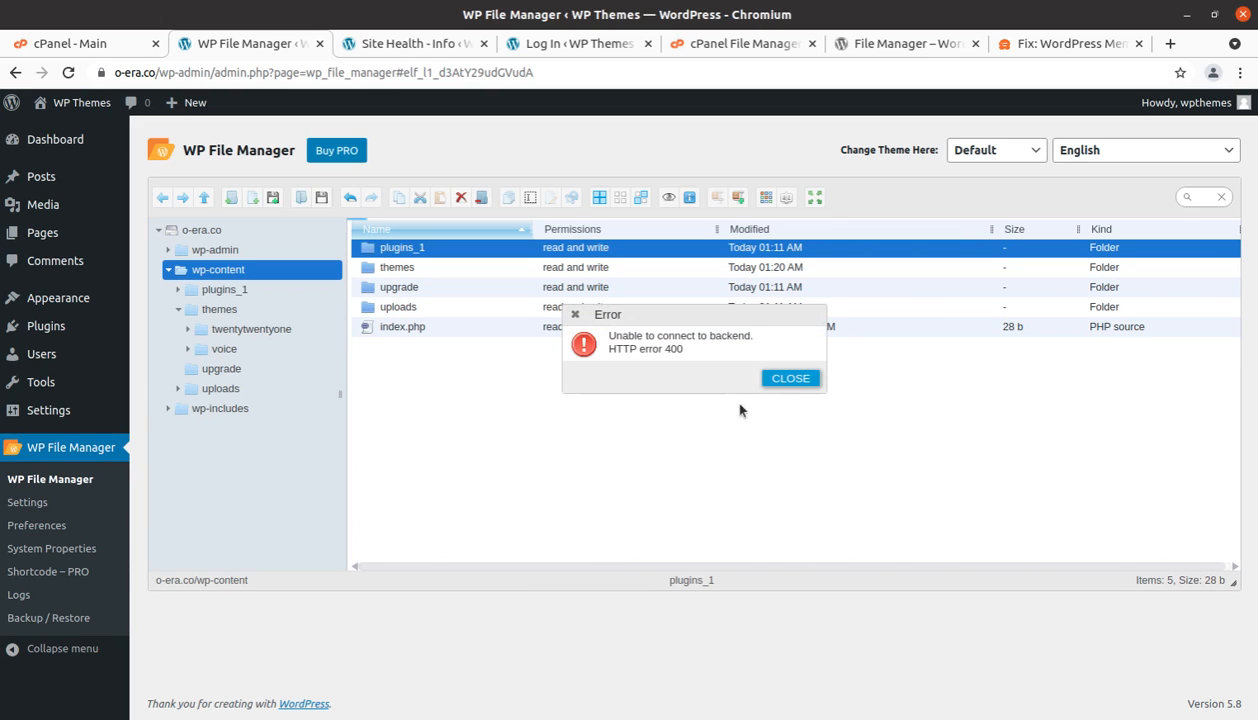
{"action": "left_click", "coordinate": [784, 390]}
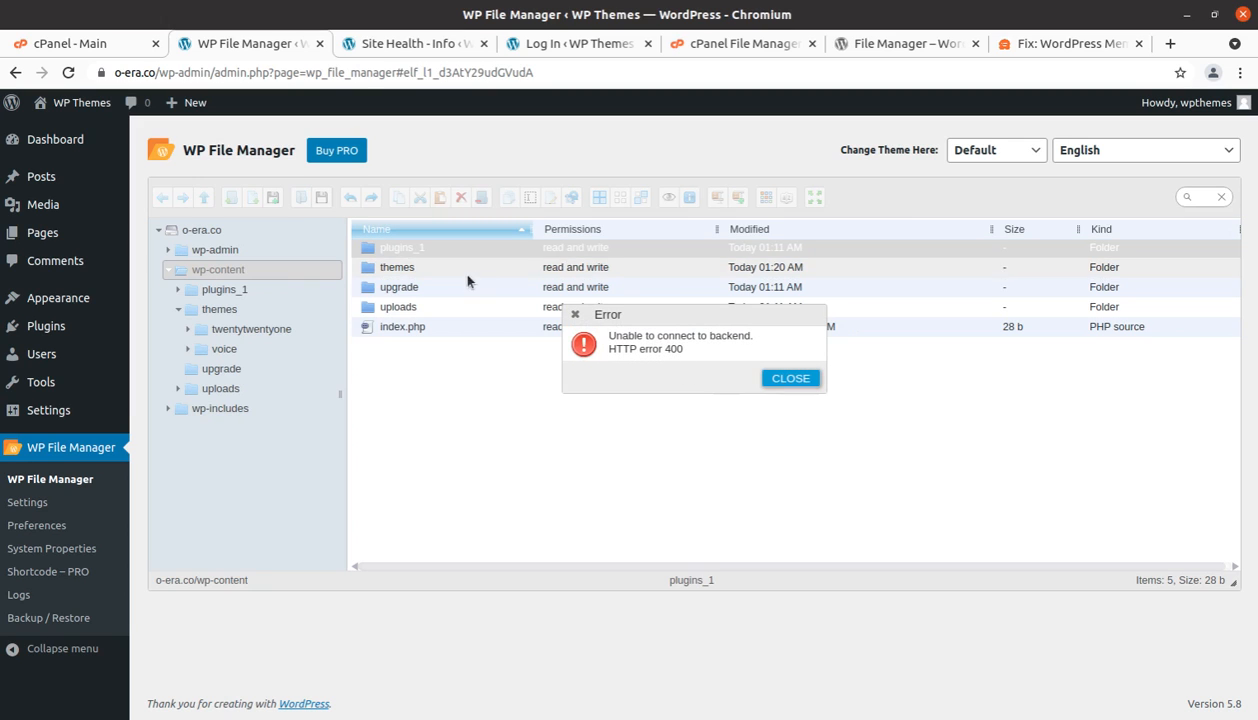
{"action": "left_click", "coordinate": [770, 379]}
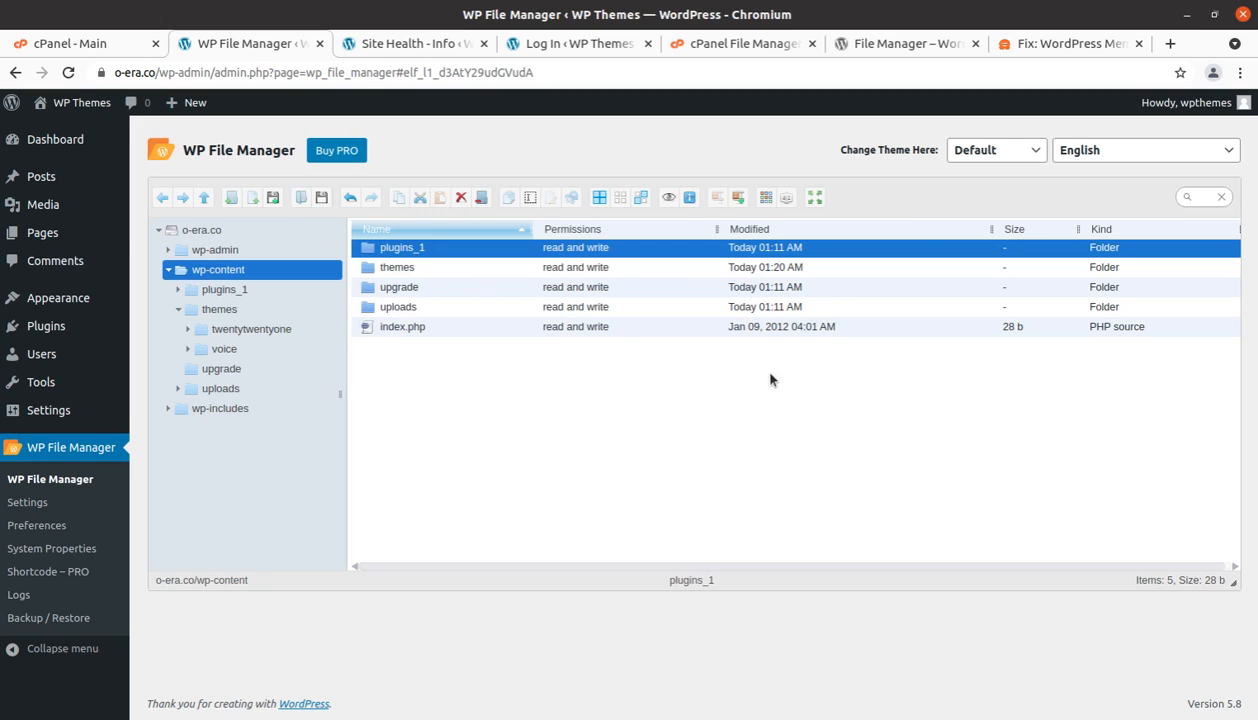
Try once more to restore the plugins_1 folder's name to plugins, closing the error dialogs and going back a folder
{"action": "right_click", "coordinate": [436, 256]}
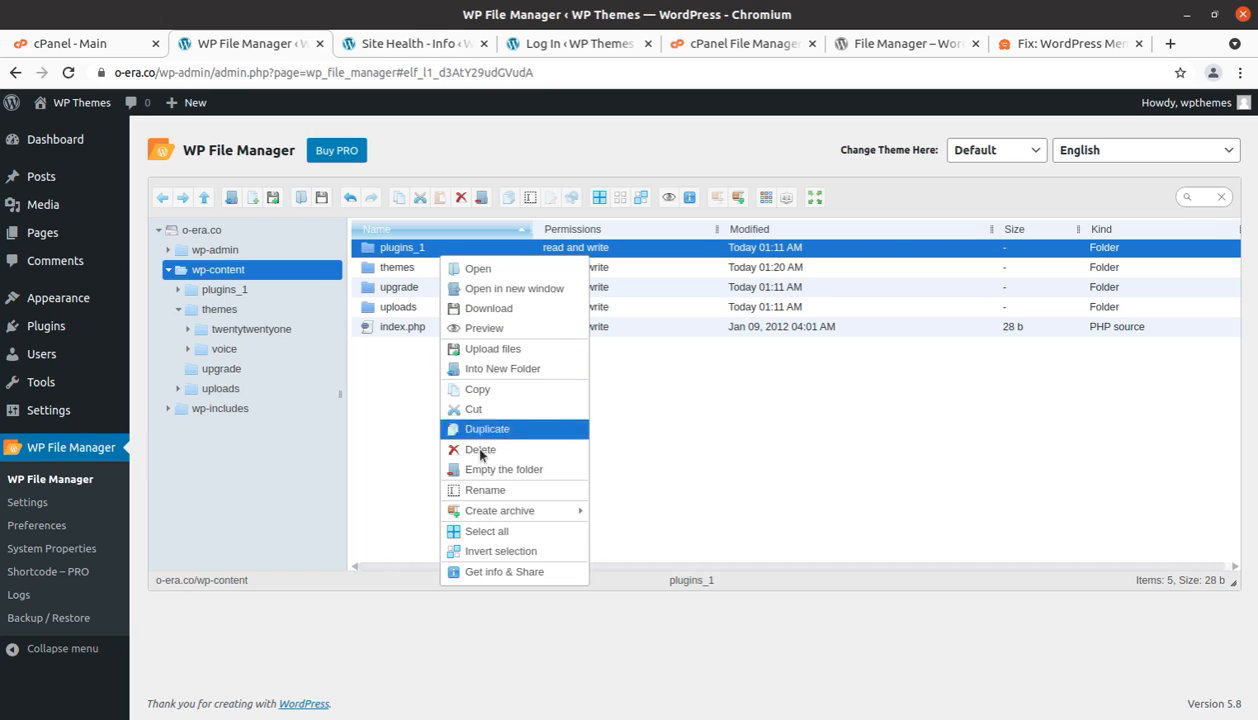
{"action": "left_click", "coordinate": [479, 490]}
{"action": "left_click", "coordinate": [441, 260]}
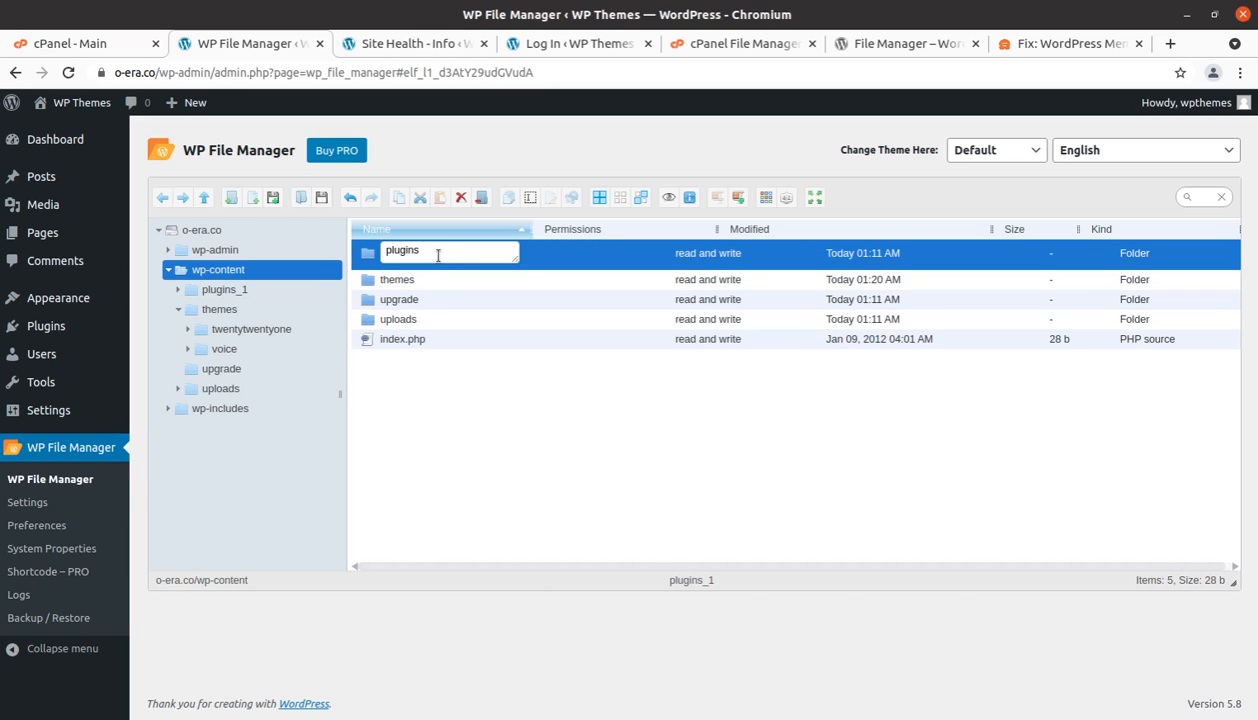
{"action": "left_click", "coordinate": [455, 424]}
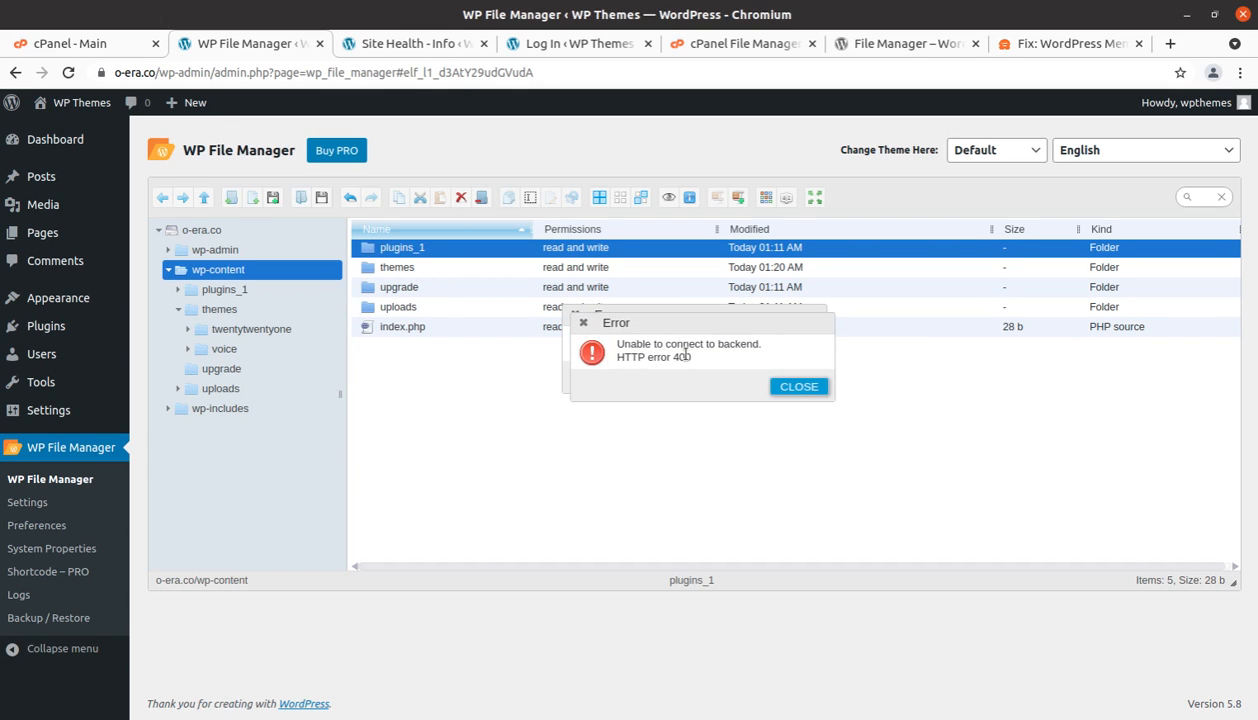
{"action": "left_click", "coordinate": [780, 385]}
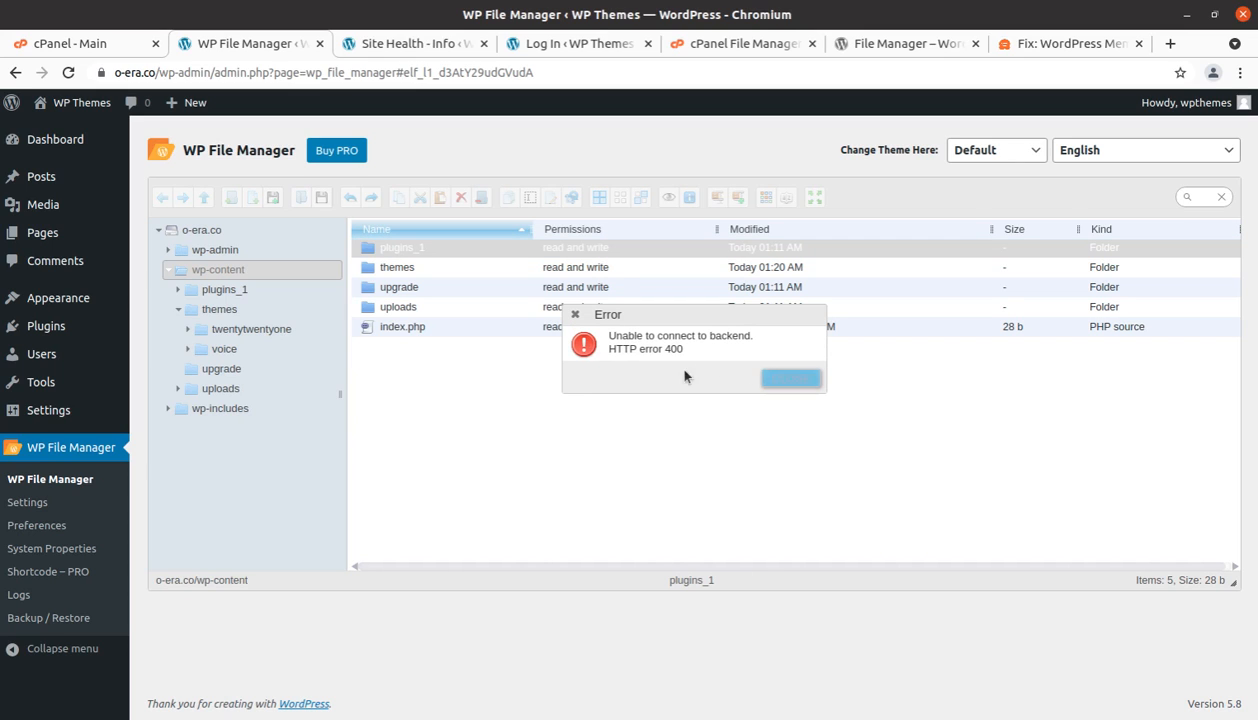
{"action": "left_click", "coordinate": [760, 378]}
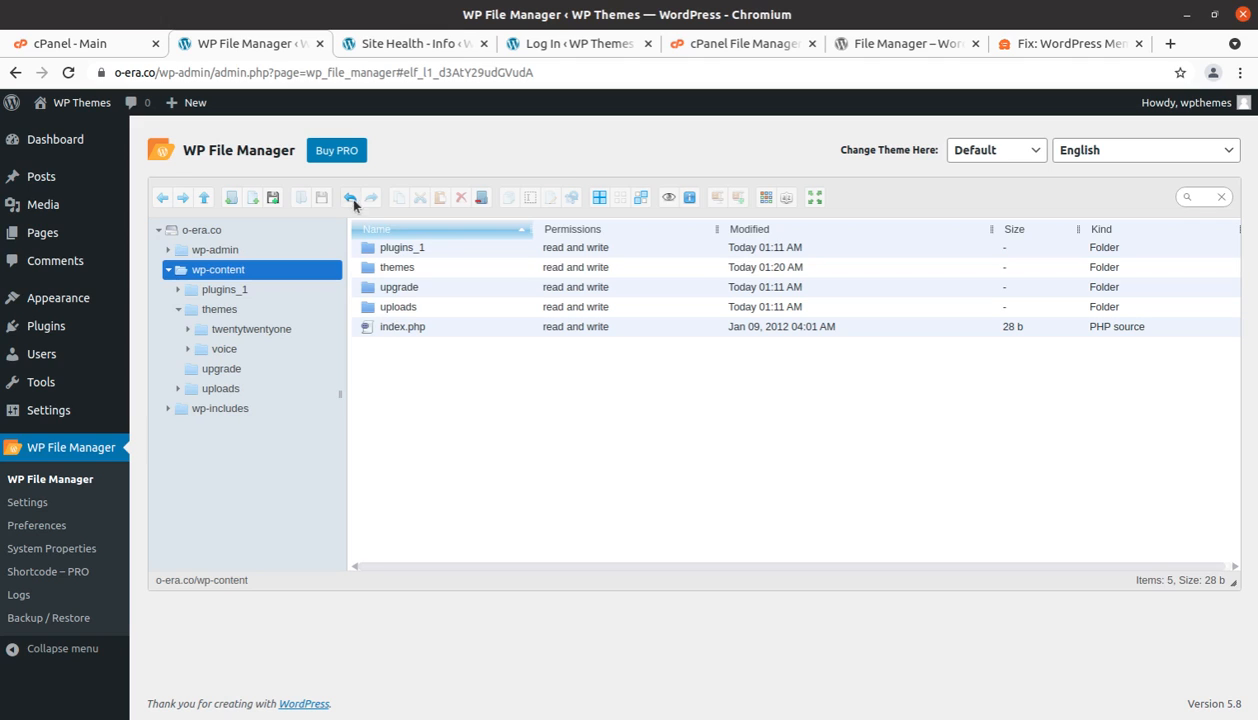
{"action": "left_click", "coordinate": [164, 199]}
{"action": "left_click", "coordinate": [770, 377]}
{"action": "left_click", "coordinate": [784, 379]}
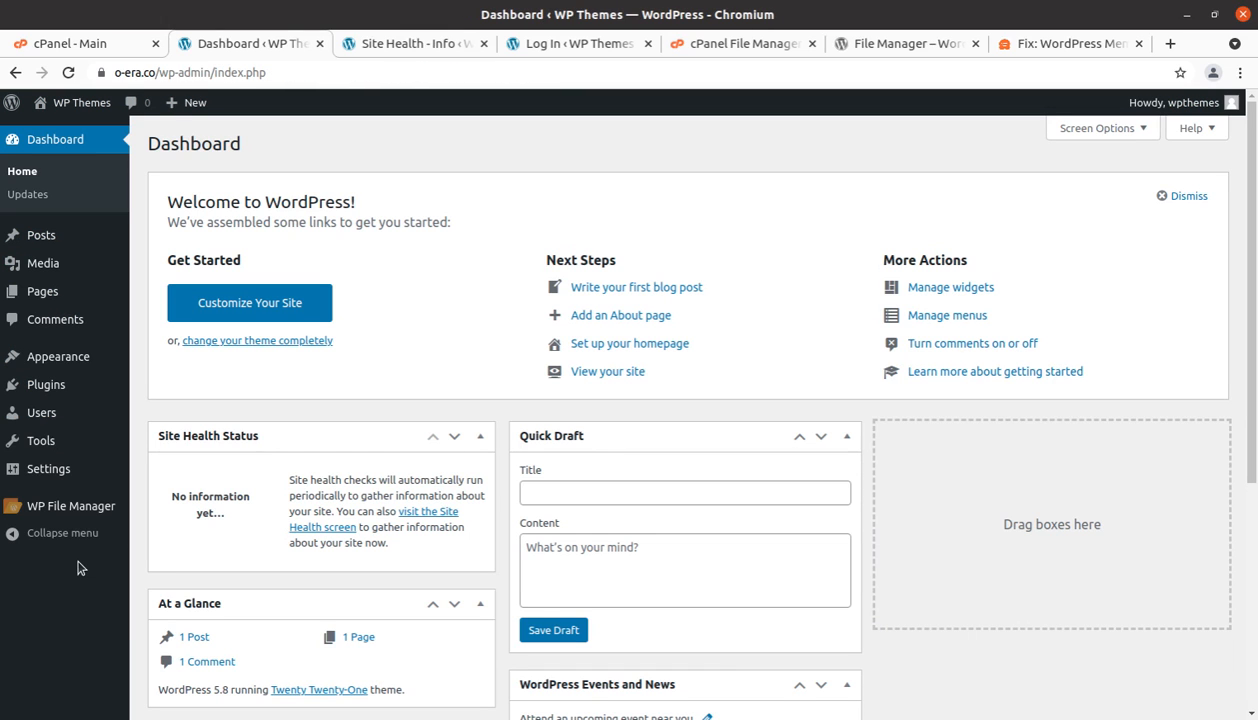
Reopen the WP File Manager from the WordPress dashboard and go to the plugins folder inside wp-content
{"action": "mouse_move", "coordinate": [86, 514]}
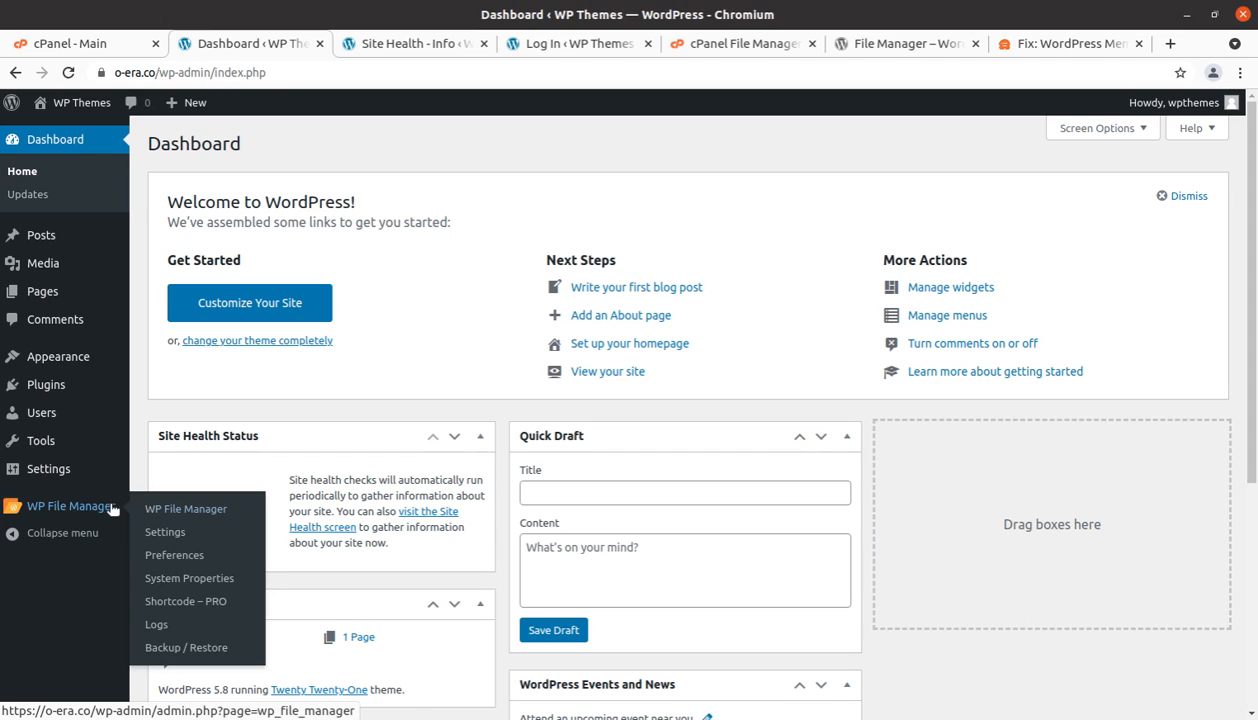
{"action": "left_click", "coordinate": [108, 507]}
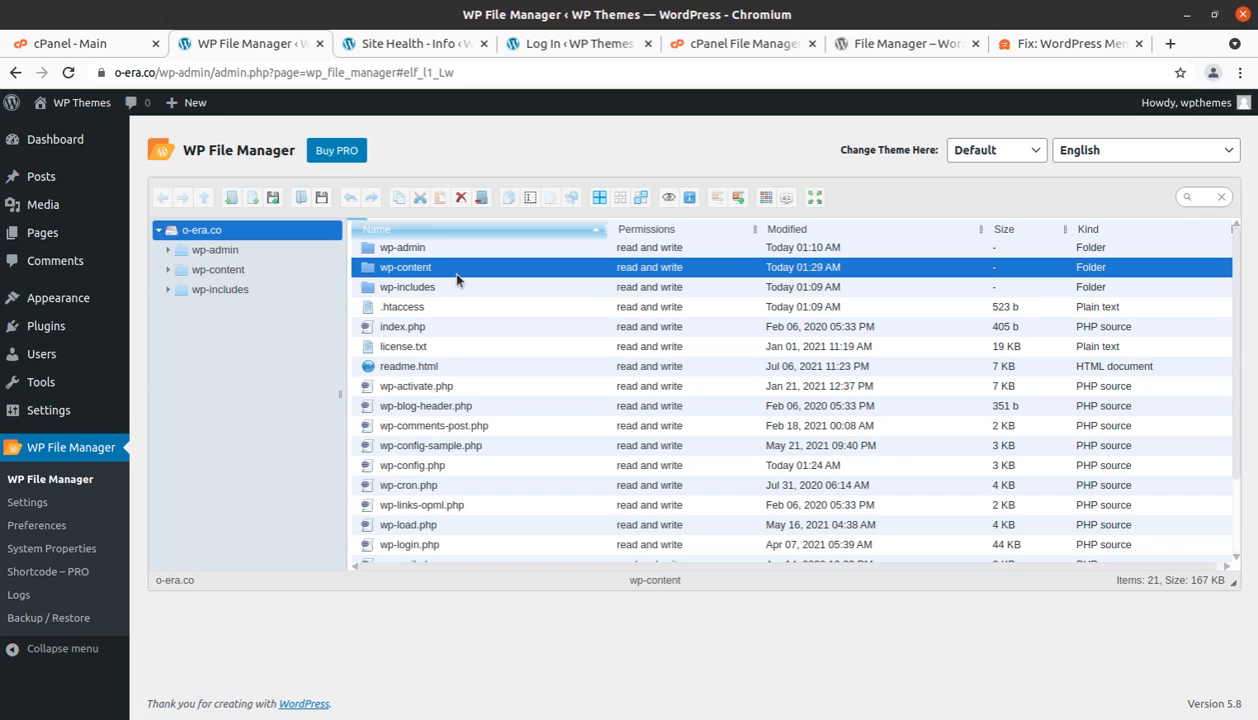
{"action": "double_click", "coordinate": [448, 268]}
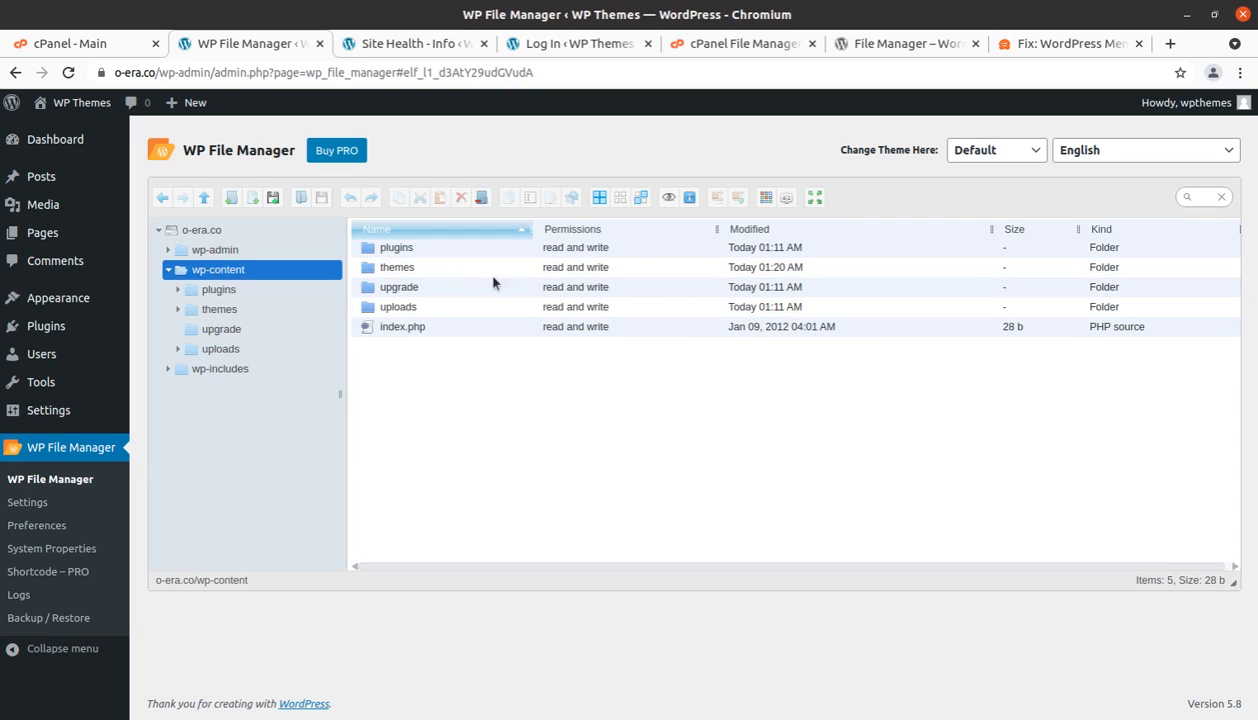
{"action": "left_click", "coordinate": [432, 254]}
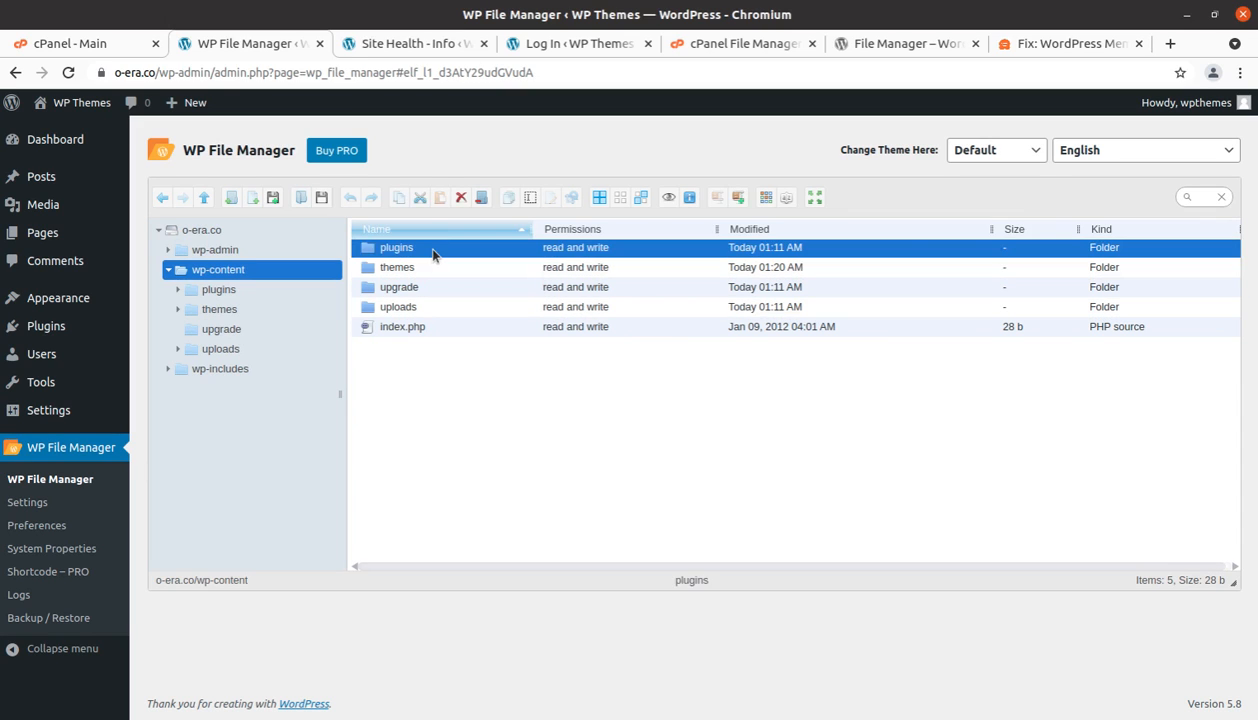
{"action": "double_click", "coordinate": [433, 254]}
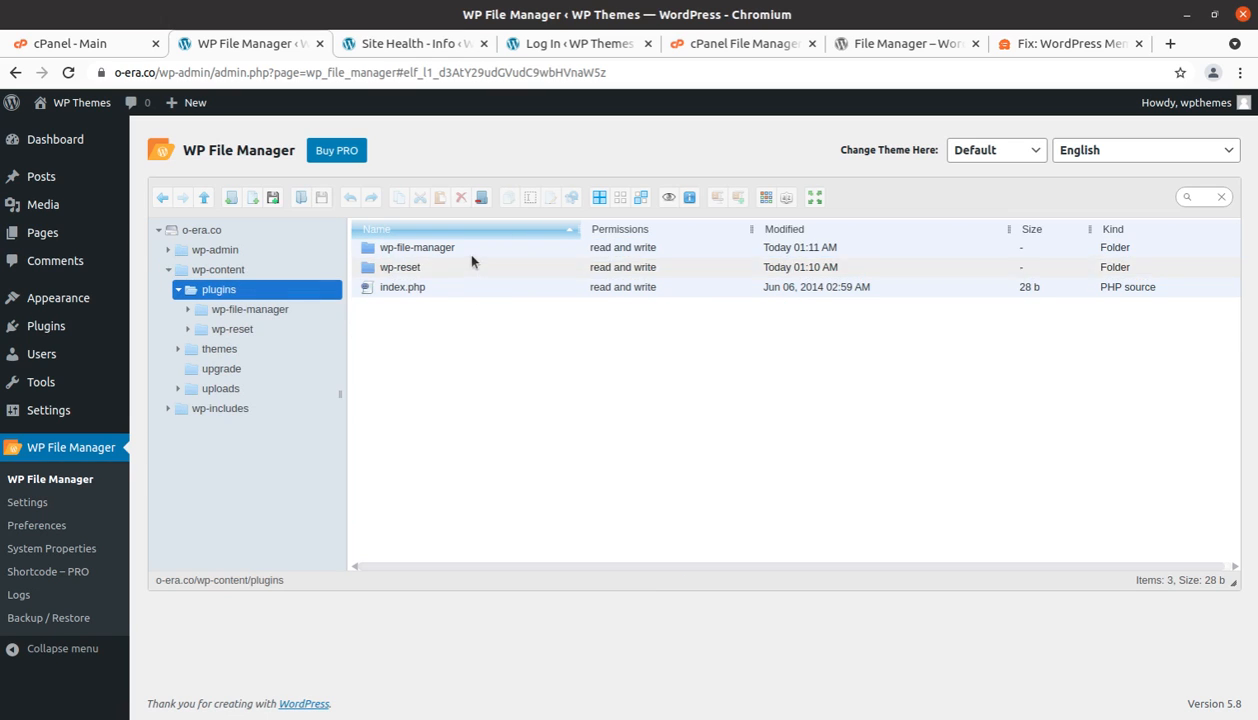
Rename the wp-reset plugin folder as wp-reset_1
{"action": "left_click", "coordinate": [470, 252]}
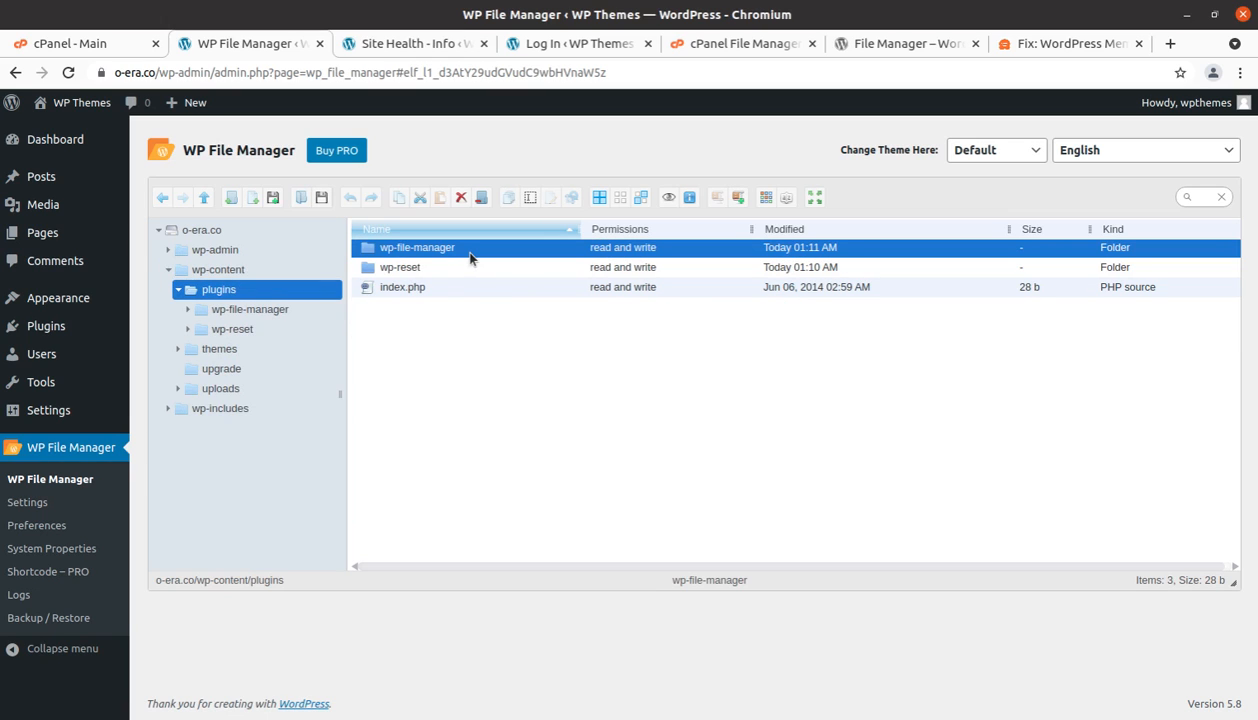
{"action": "left_click", "coordinate": [450, 270]}
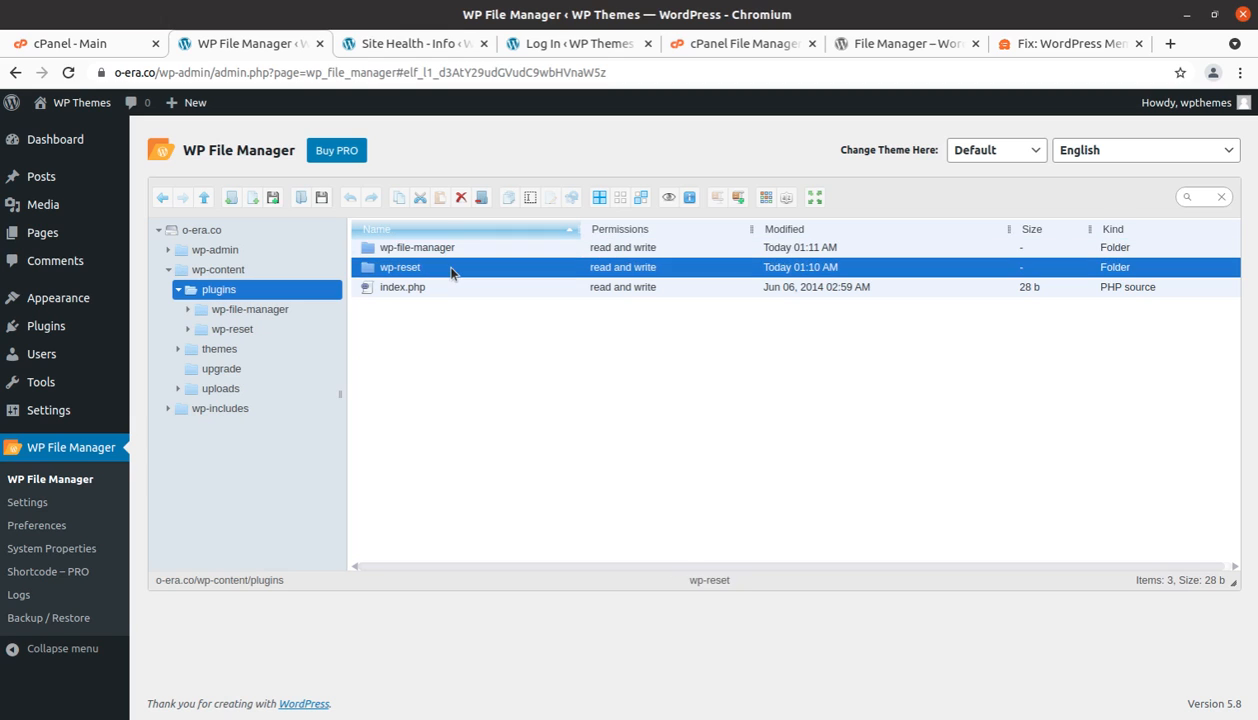
{"action": "right_click", "coordinate": [450, 270]}
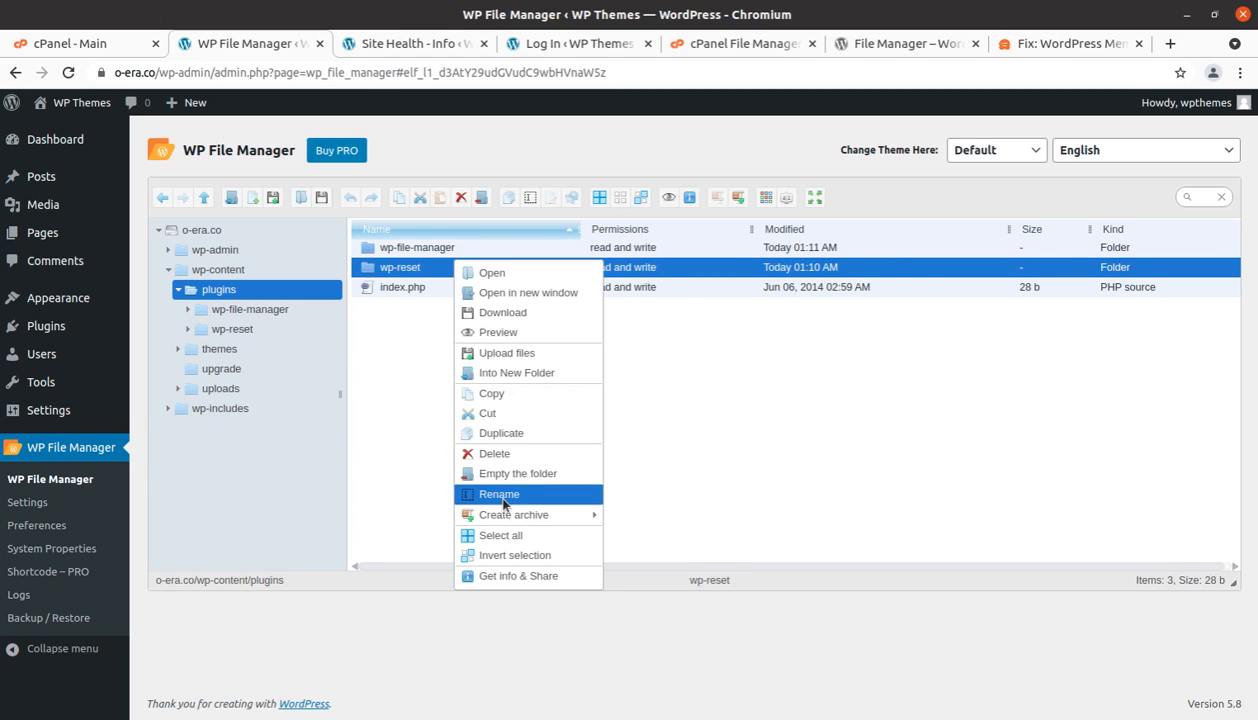
{"action": "left_click", "coordinate": [500, 494]}
{"action": "left_click", "coordinate": [442, 272]}
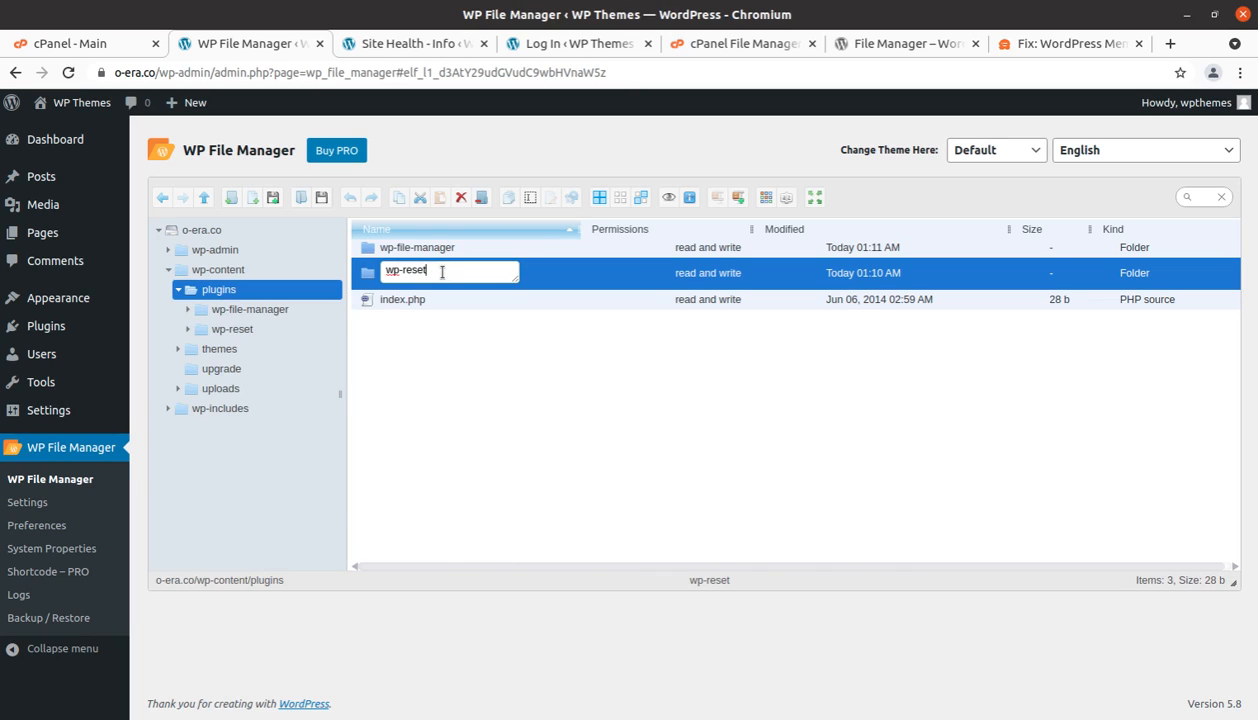
{"action": "type", "text": "_1"}
{"action": "key", "text": "Return"}
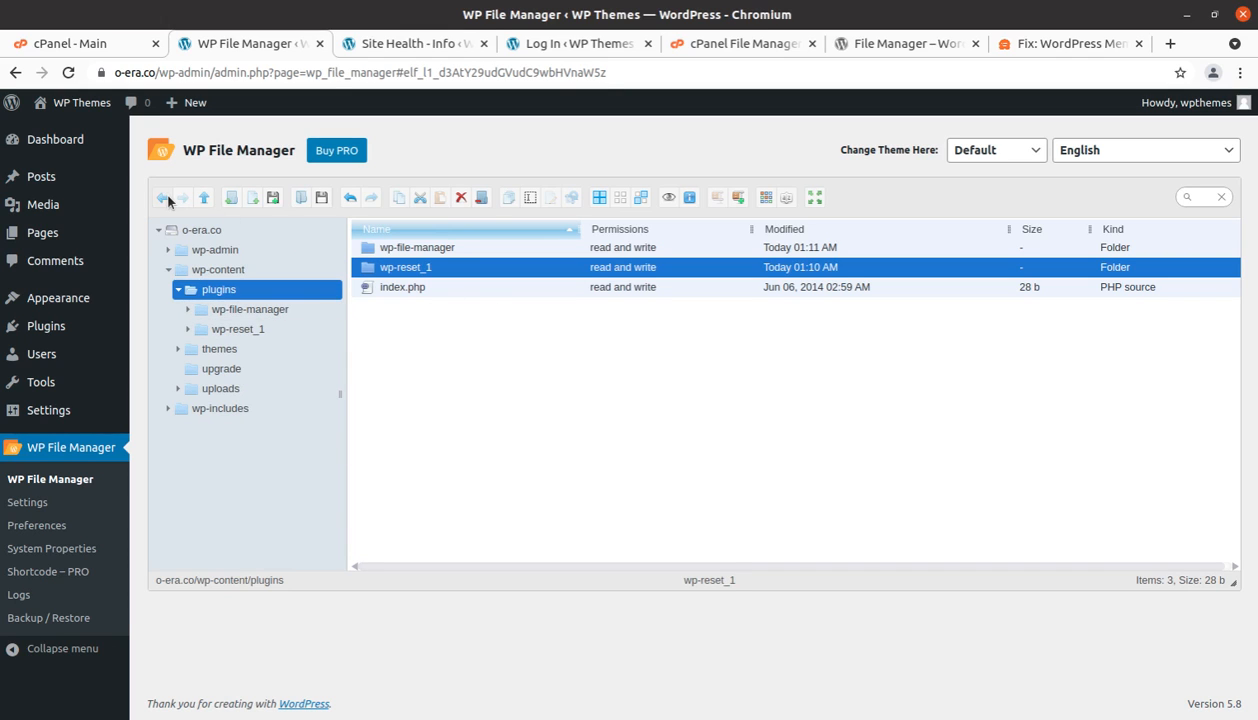
Return to the wp-content folder and review the actions available for its plugins folder
{"action": "left_click", "coordinate": [203, 198]}
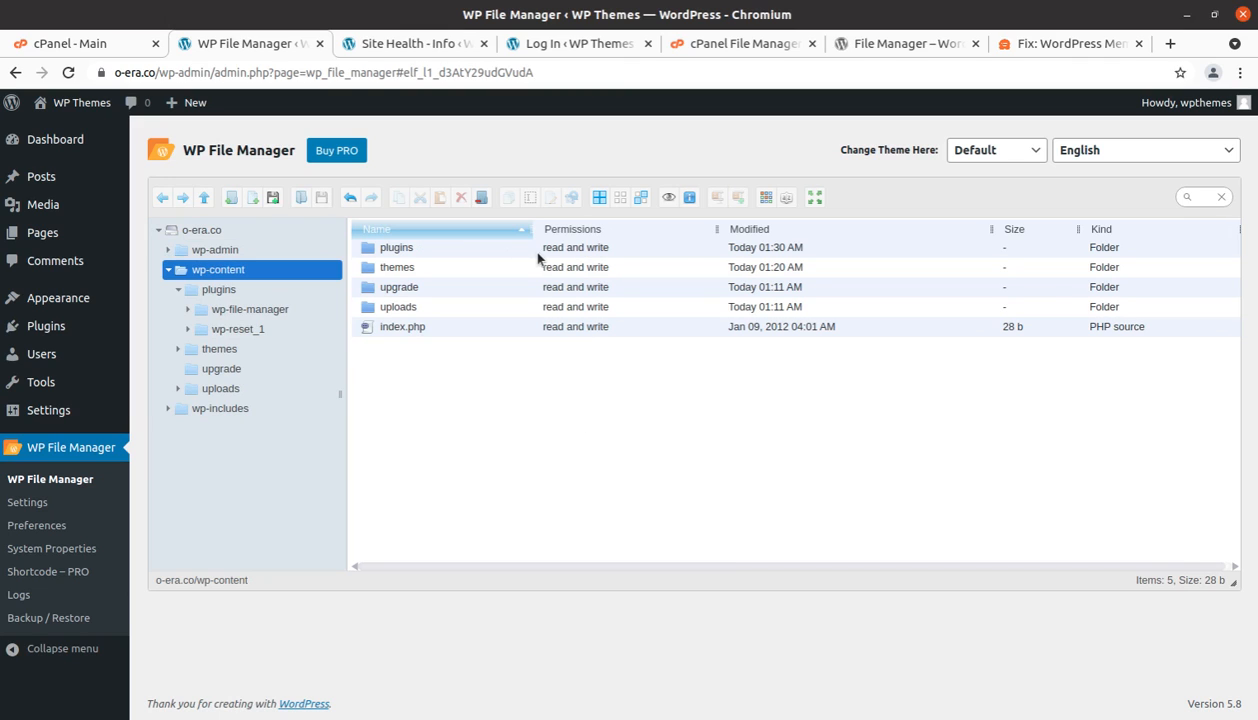
{"action": "left_click", "coordinate": [573, 250]}
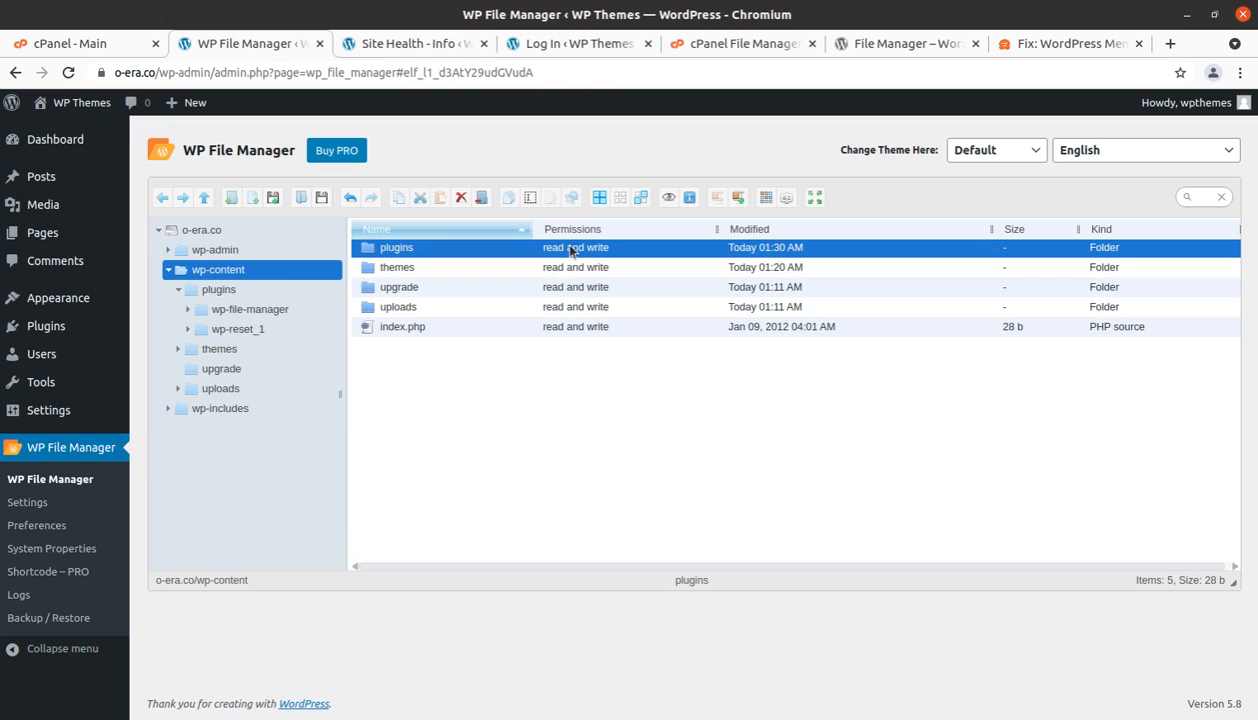
{"action": "right_click", "coordinate": [609, 251]}
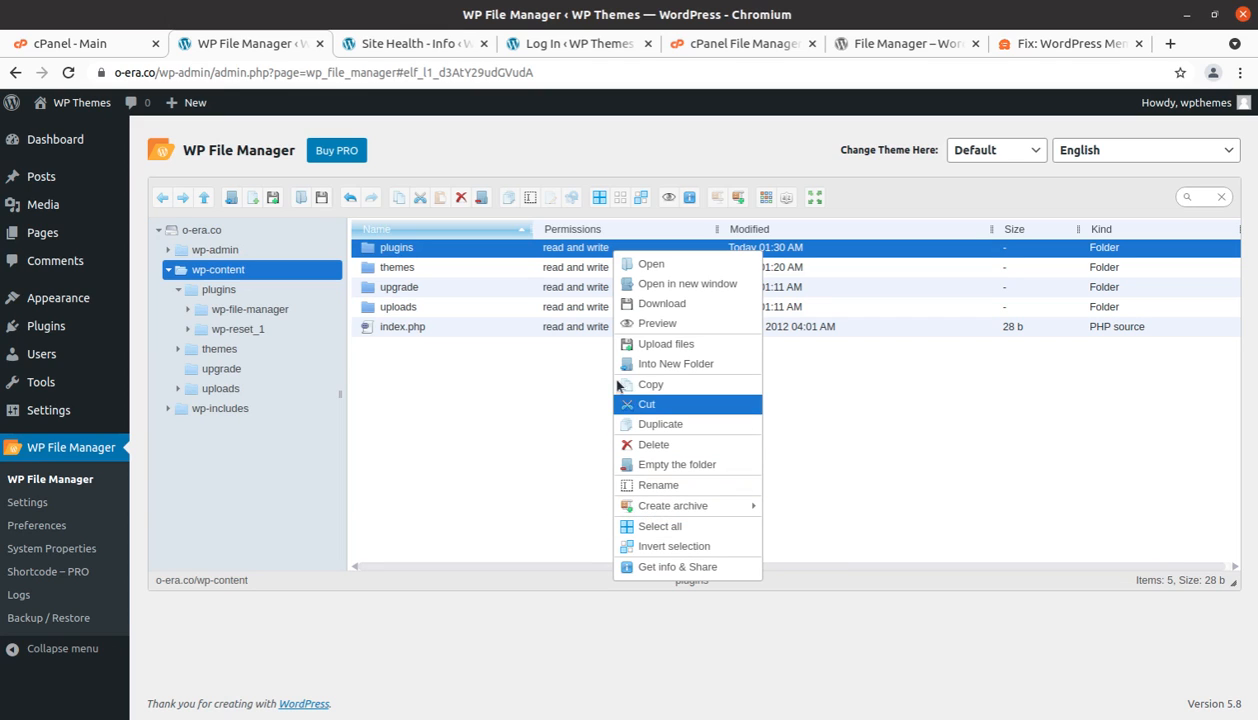
{"action": "left_click", "coordinate": [507, 422]}
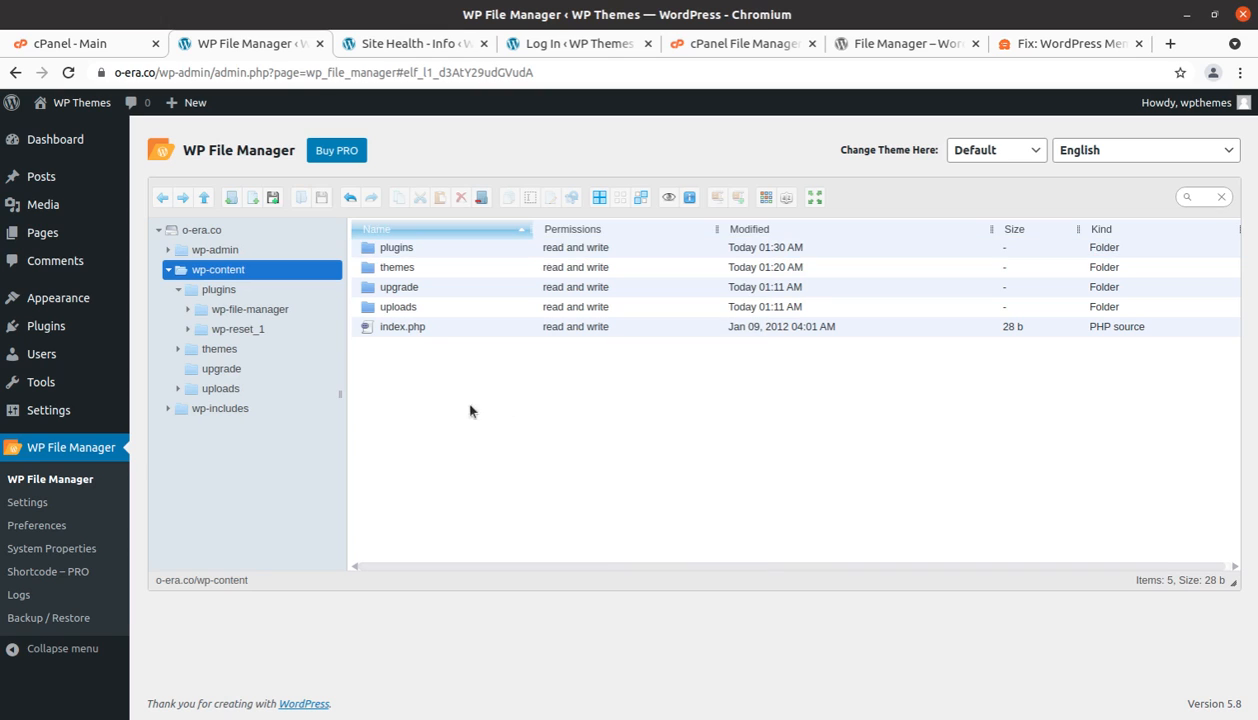
Open the File Manager Pro product page, dismiss its promotional offer, review the listed features, and close the page
{"action": "left_click", "coordinate": [337, 151]}
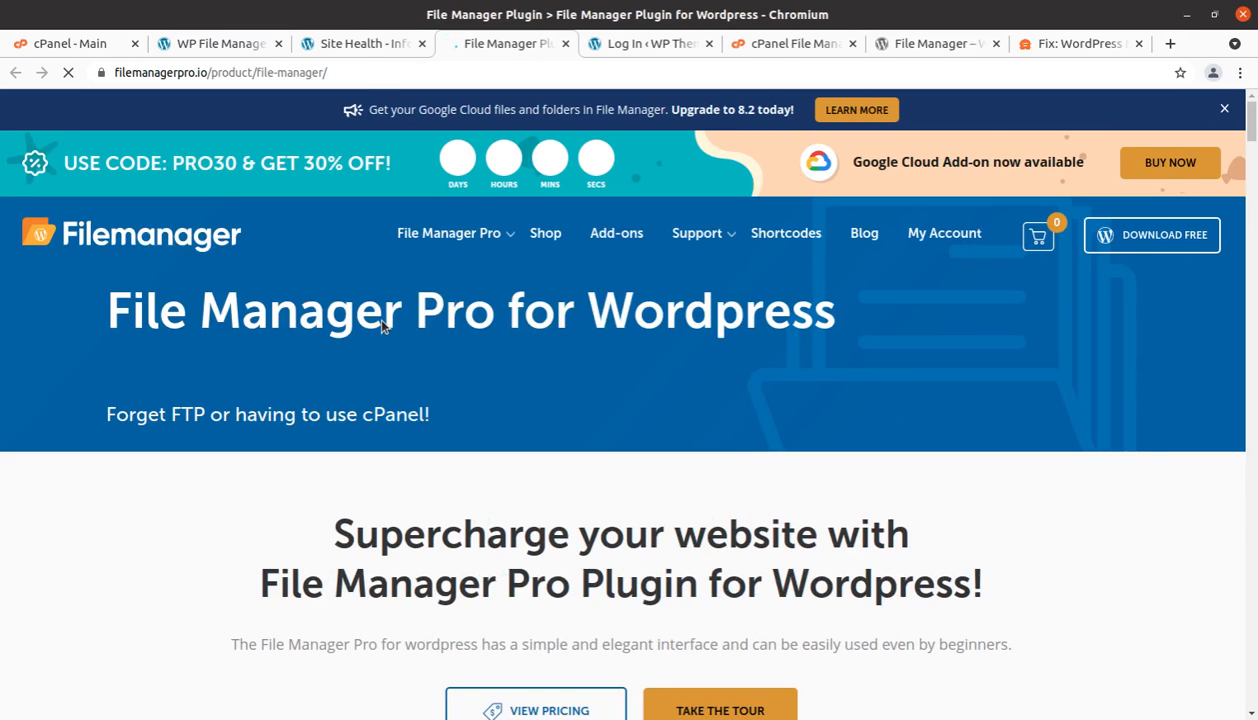
{"action": "scroll", "coordinate": [454, 388], "scroll_direction": "down", "scroll_amount": 4}
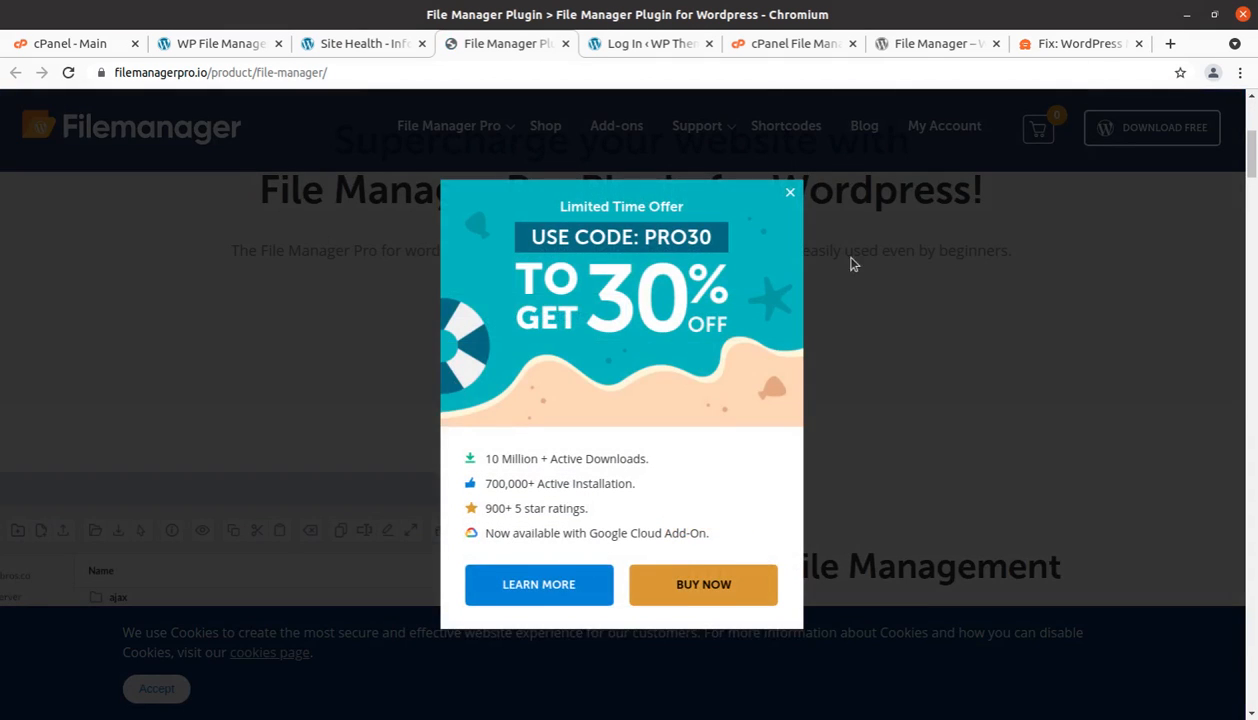
{"action": "left_click", "coordinate": [789, 193]}
{"action": "scroll", "coordinate": [513, 410], "scroll_direction": "down", "scroll_amount": 3}
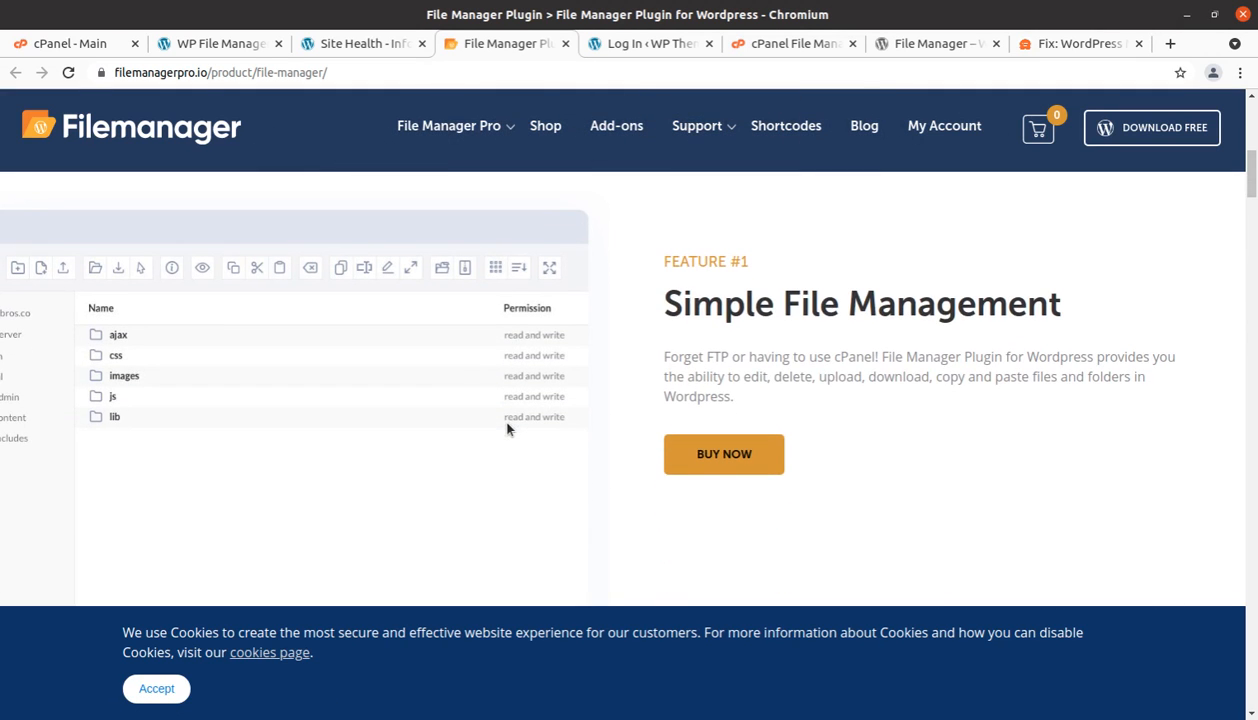
{"action": "scroll", "coordinate": [747, 382], "scroll_direction": "down", "scroll_amount": 5}
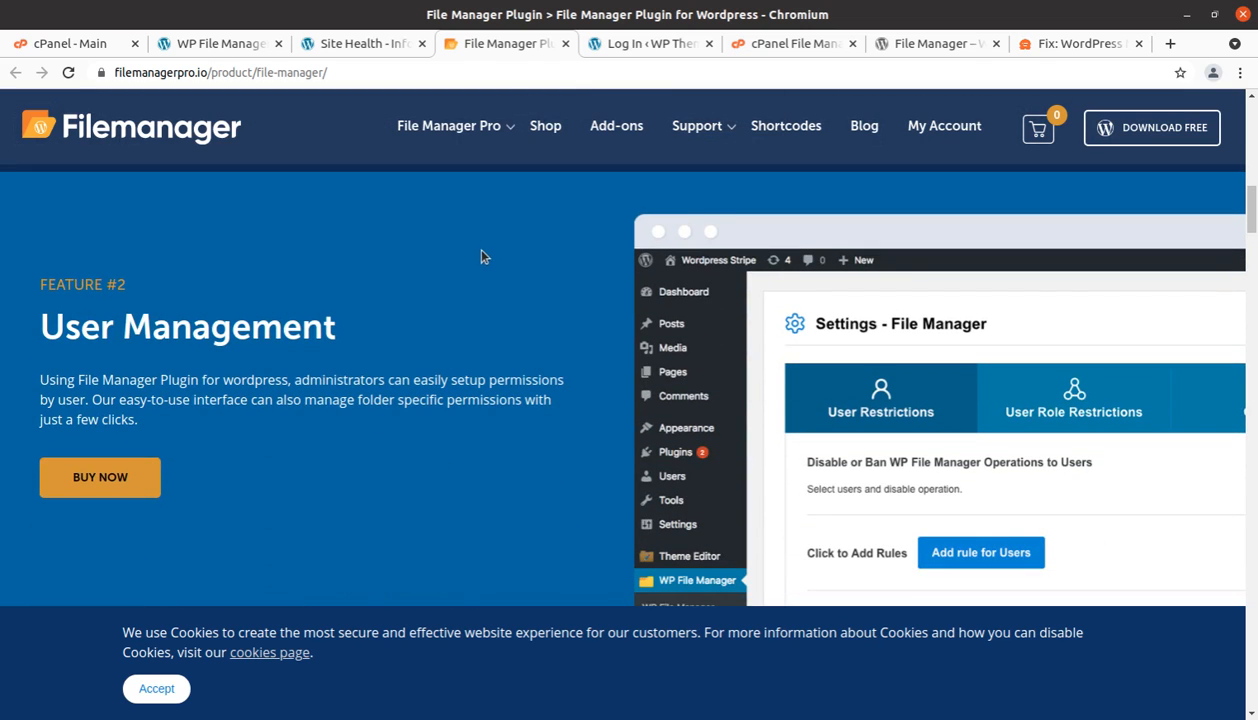
{"action": "scroll", "coordinate": [480, 253], "scroll_direction": "up", "scroll_amount": 2}
{"action": "left_click", "coordinate": [565, 43]}
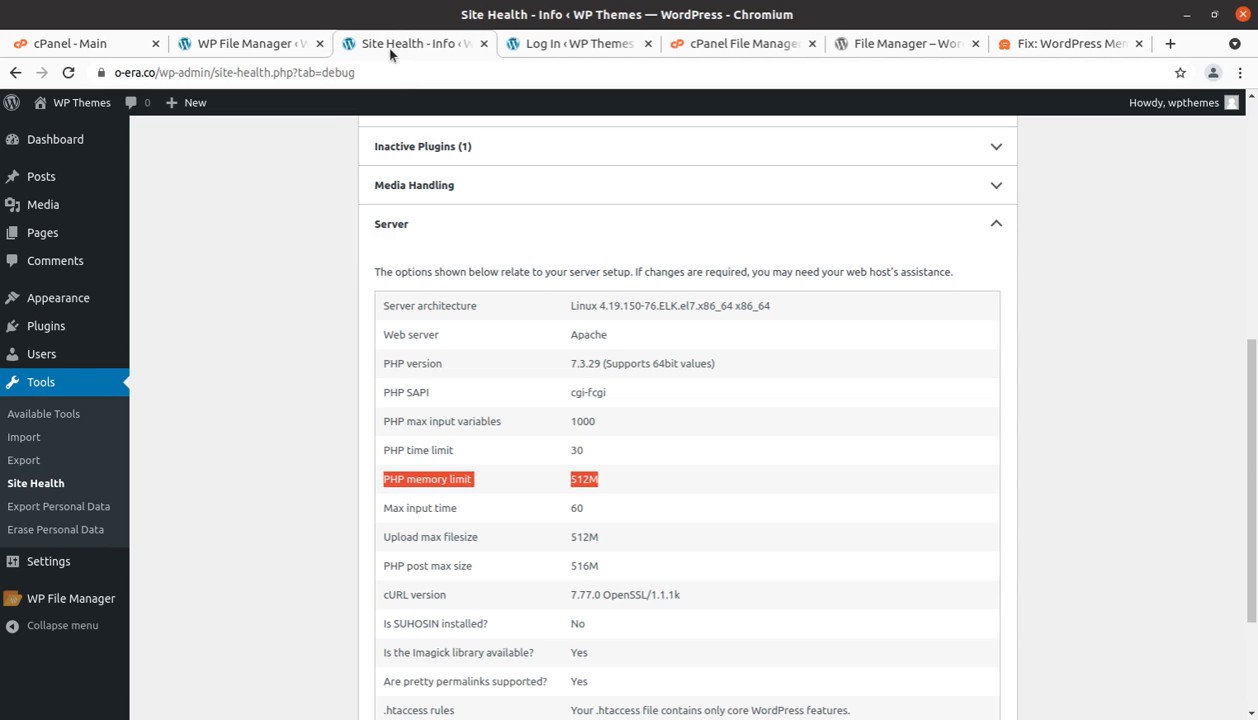
Close the WordPress log-in page and return to the WP File Manager page
{"action": "left_click", "coordinate": [582, 46]}
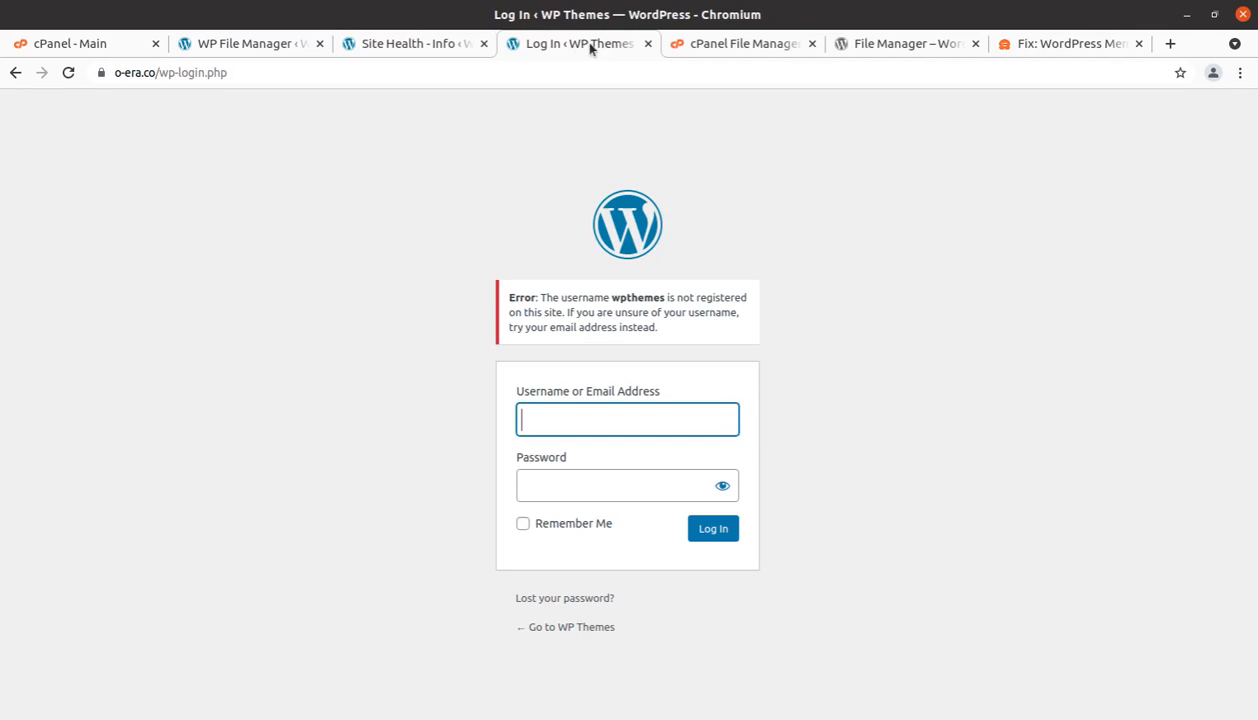
{"action": "left_click", "coordinate": [646, 45]}
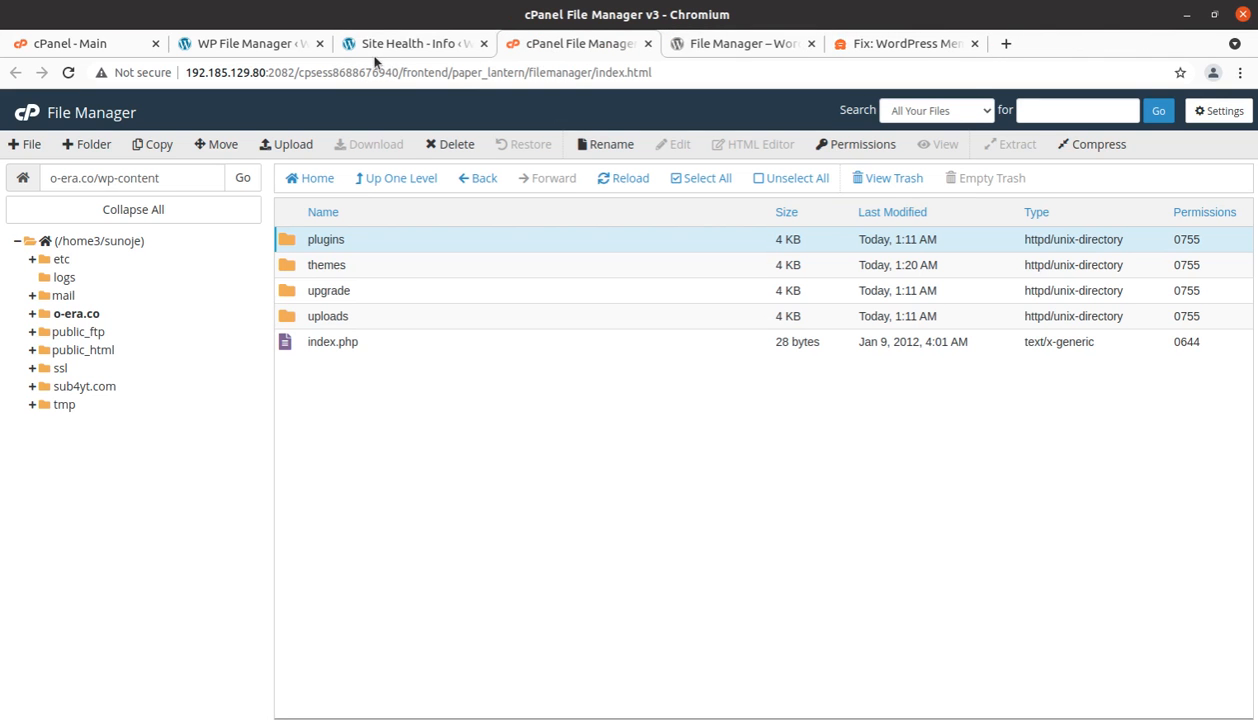
{"action": "left_click", "coordinate": [267, 47]}
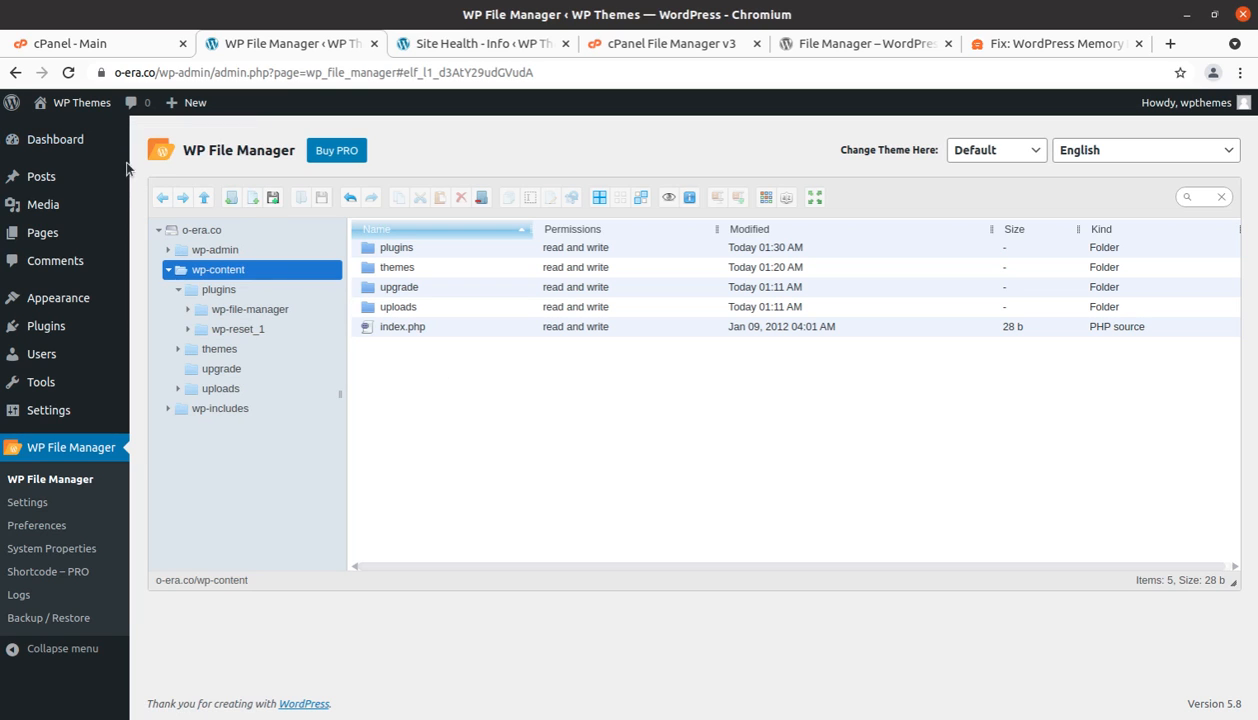
Go to the WordPress dashboard and open the Settings page of WP File Manager from there
{"action": "left_click", "coordinate": [62, 148]}
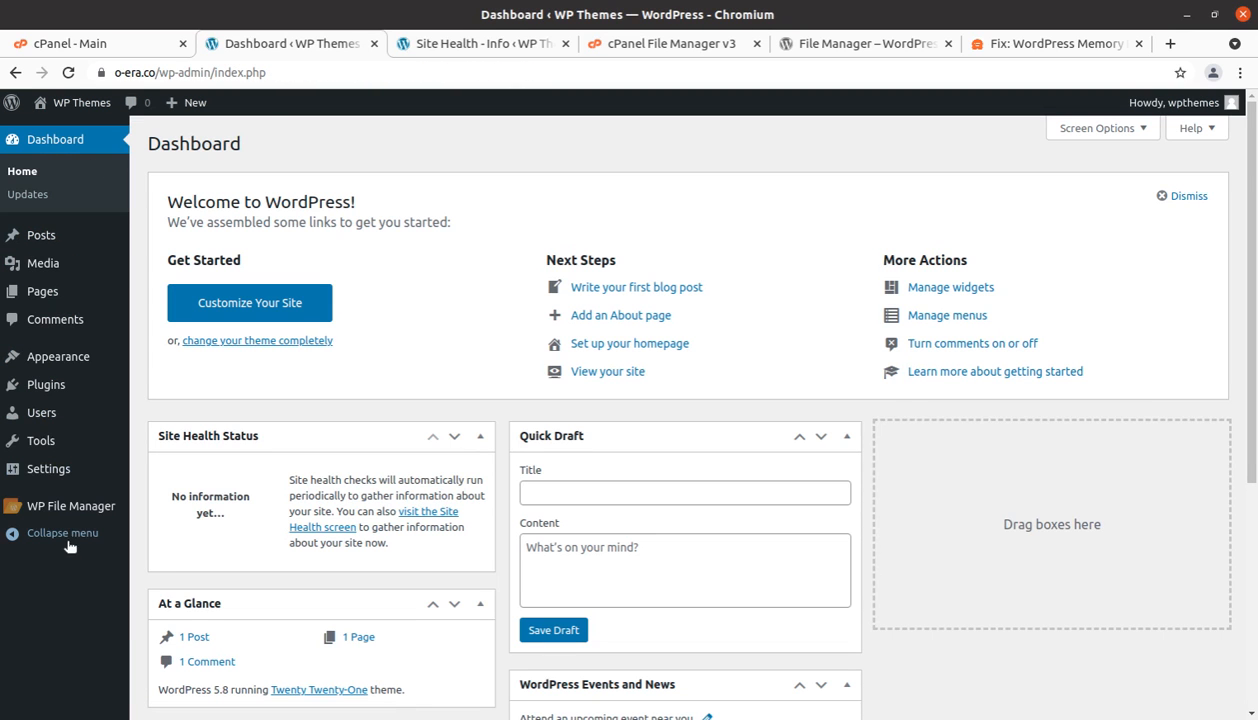
{"action": "mouse_move", "coordinate": [71, 517]}
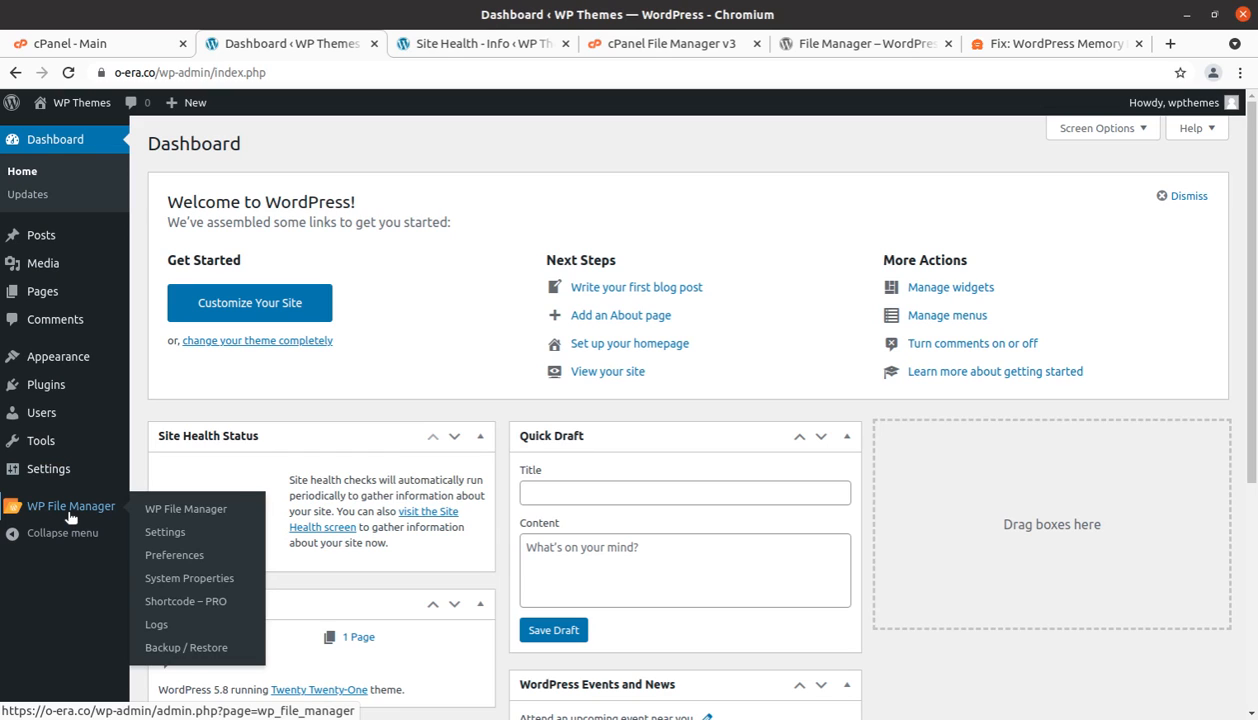
{"action": "left_click", "coordinate": [170, 538]}
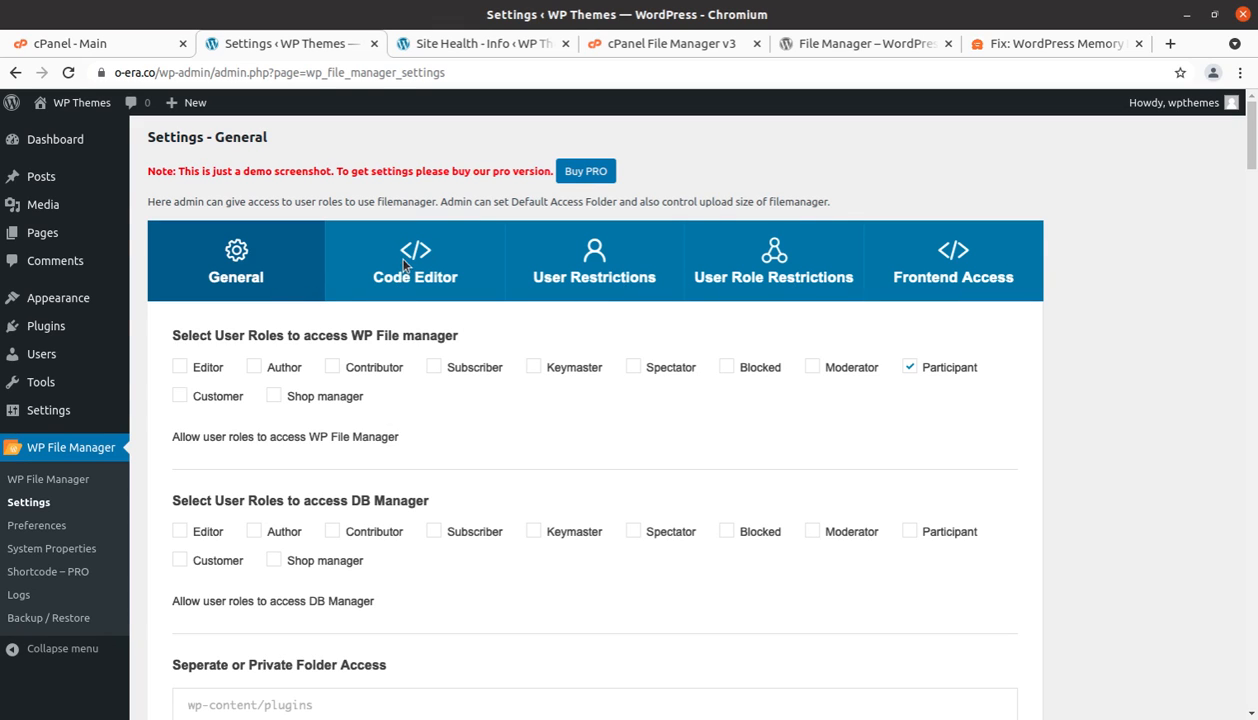
Examine the General settings for user role access, private folder access, maximum upload size and notifications, plus the Pro version note
{"action": "scroll", "coordinate": [415, 340], "scroll_direction": "down", "scroll_amount": 2}
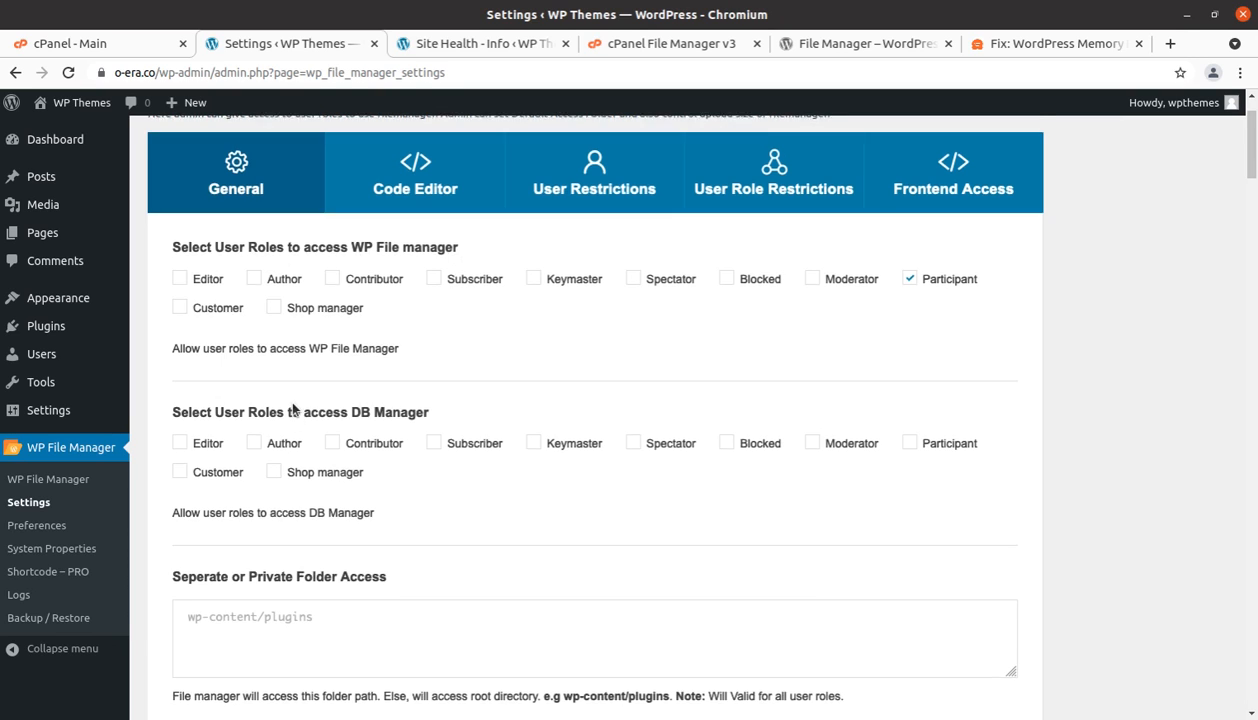
{"action": "scroll", "coordinate": [281, 480], "scroll_direction": "down", "scroll_amount": 3}
{"action": "scroll", "coordinate": [260, 462], "scroll_direction": "down", "scroll_amount": 2}
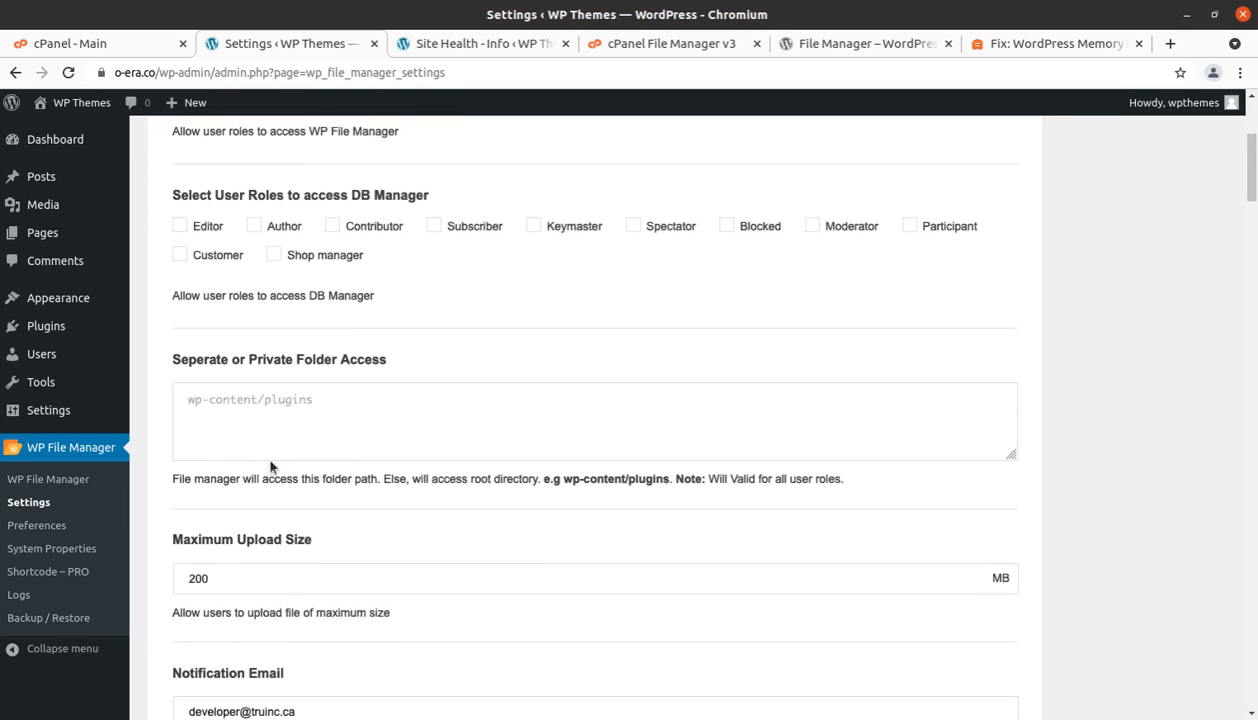
{"action": "scroll", "coordinate": [245, 430], "scroll_direction": "down", "scroll_amount": 3}
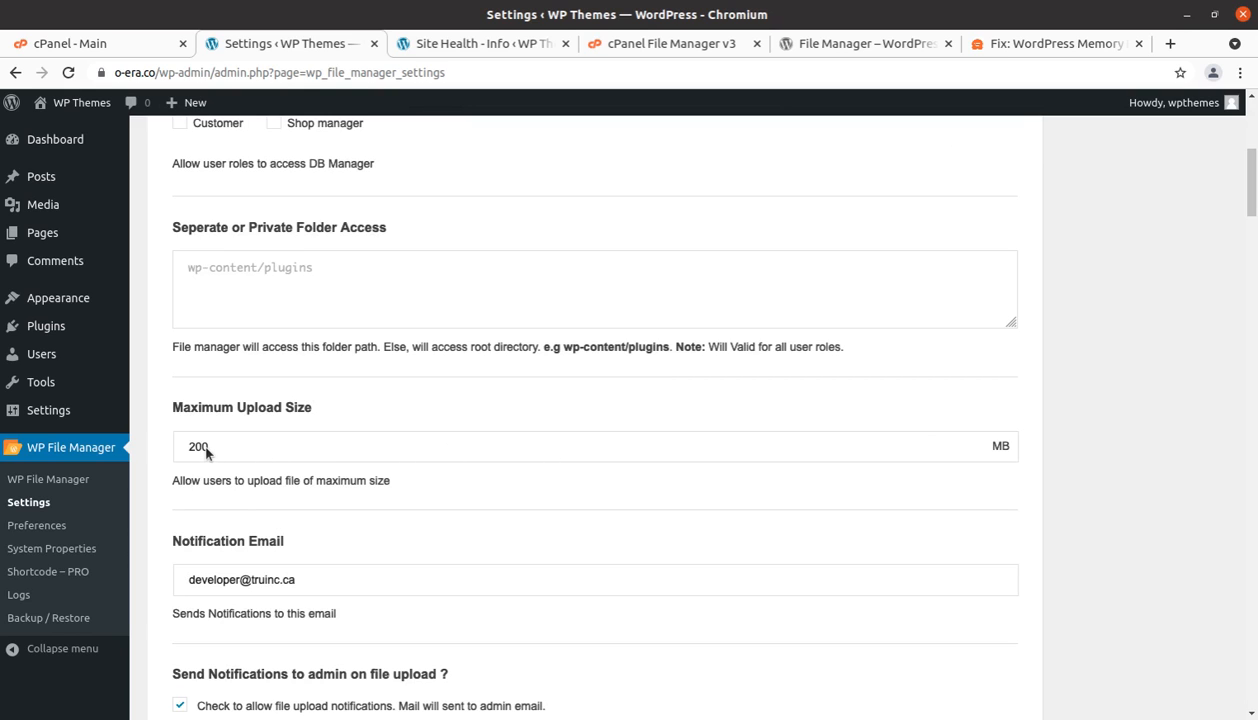
{"action": "scroll", "coordinate": [250, 500], "scroll_direction": "down", "scroll_amount": 4}
{"action": "scroll", "coordinate": [243, 457], "scroll_direction": "down", "scroll_amount": 2}
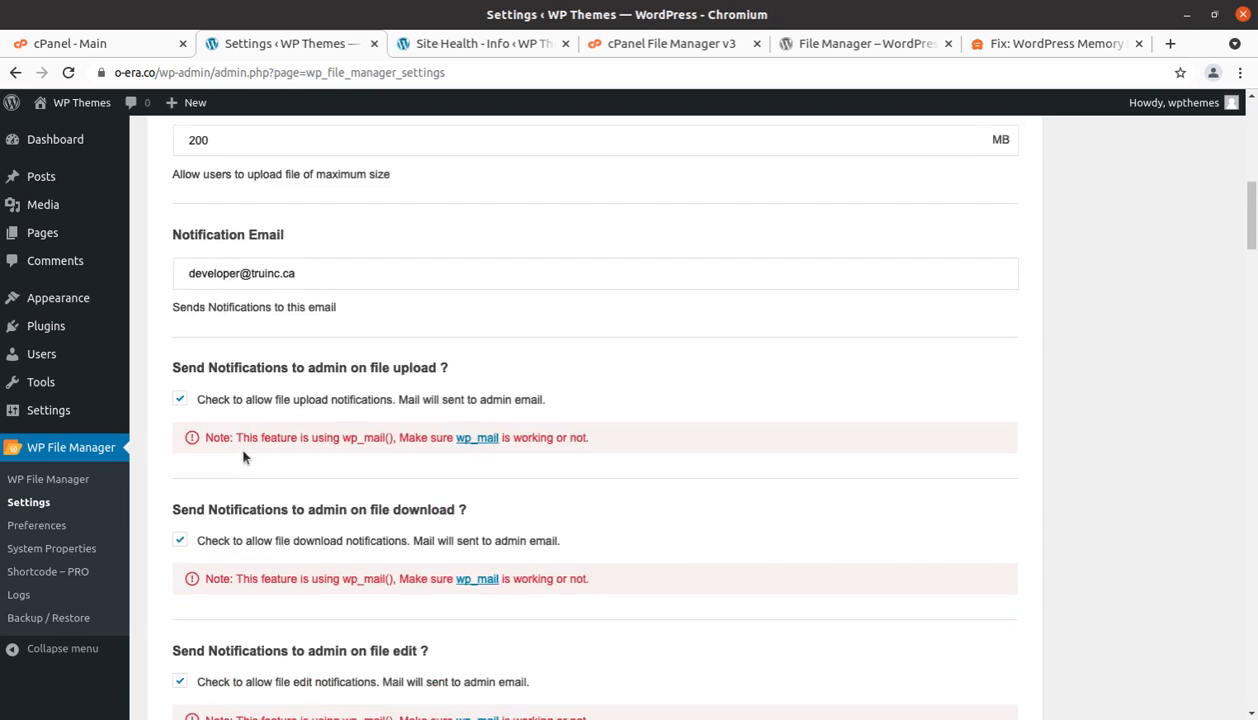
{"action": "scroll", "coordinate": [244, 430], "scroll_direction": "up", "scroll_amount": 10}
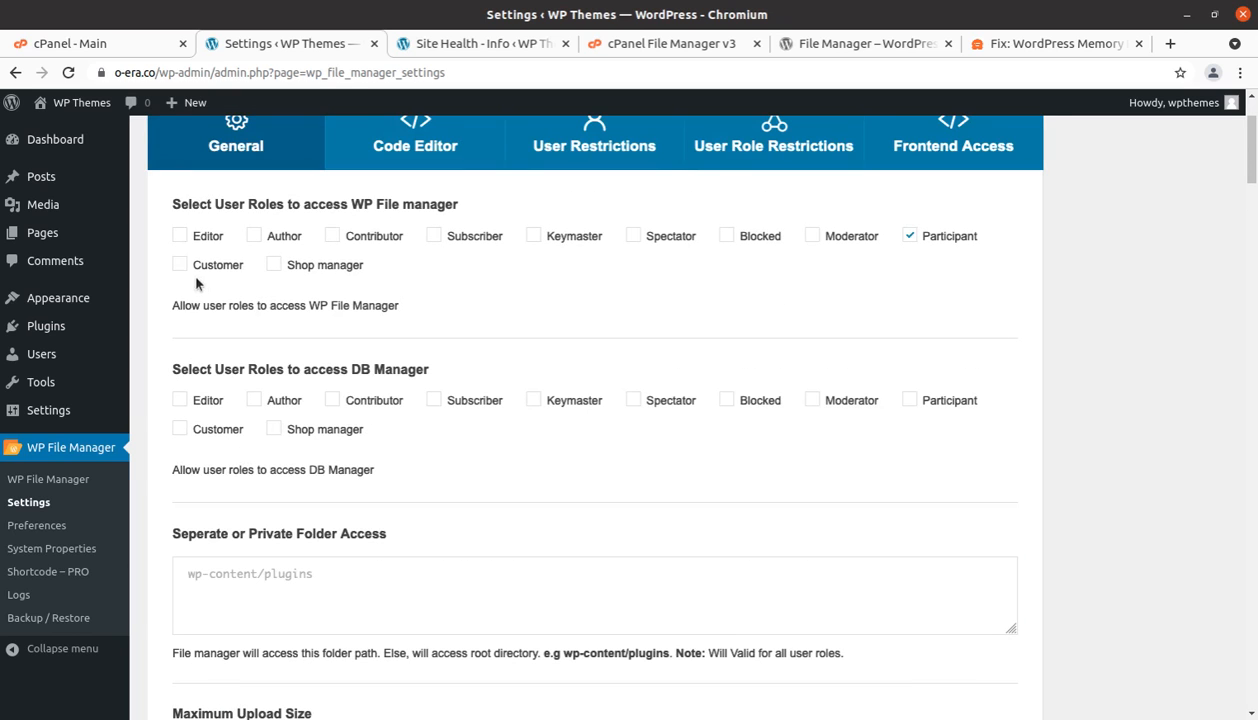
{"action": "scroll", "coordinate": [181, 240], "scroll_direction": "up", "scroll_amount": 2}
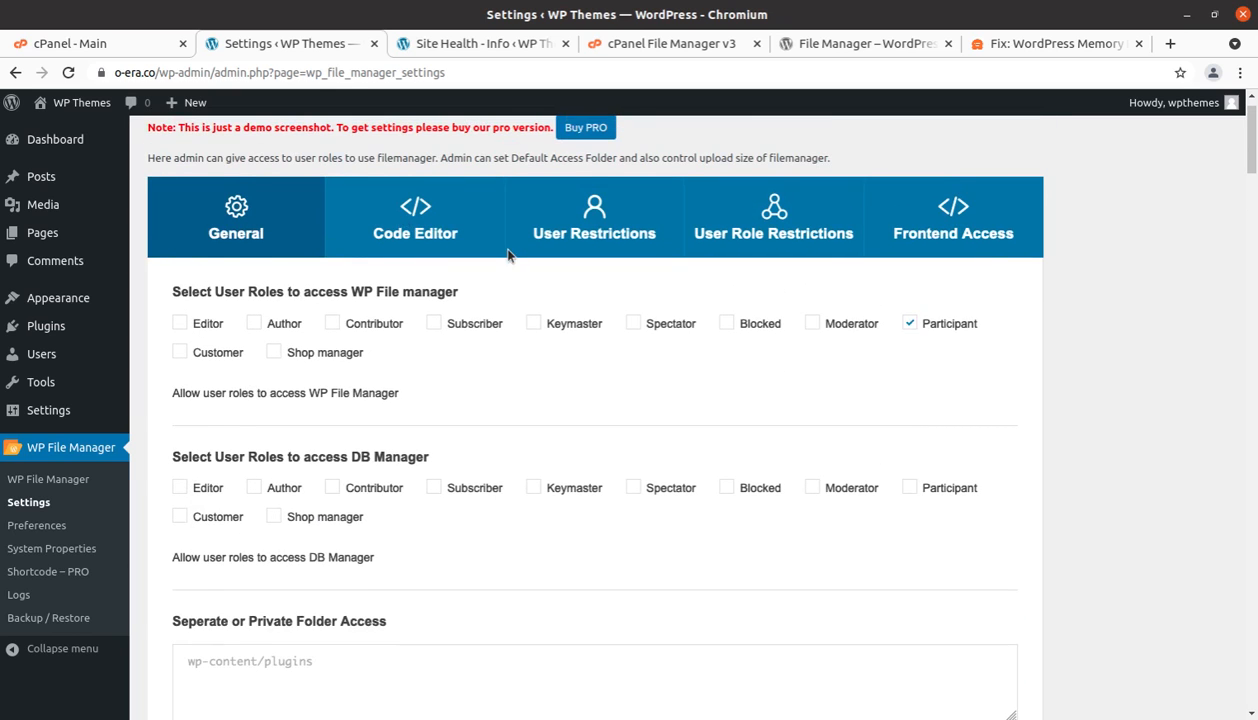
{"action": "scroll", "coordinate": [357, 242], "scroll_direction": "up", "scroll_amount": 1}
{"action": "left_click_drag", "start_coordinate": [182, 169], "coordinate": [604, 177]}
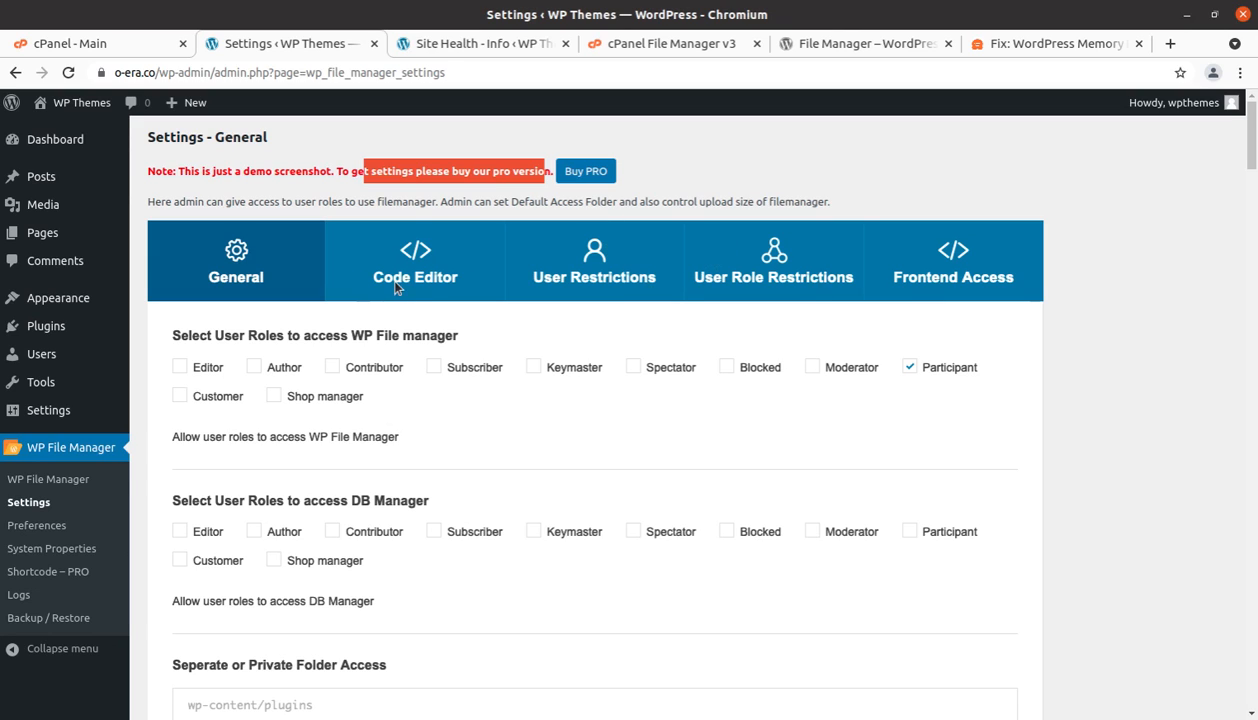
Review the Preferences, System Properties and Logs pages of WP File Manager
{"action": "left_click", "coordinate": [43, 527]}
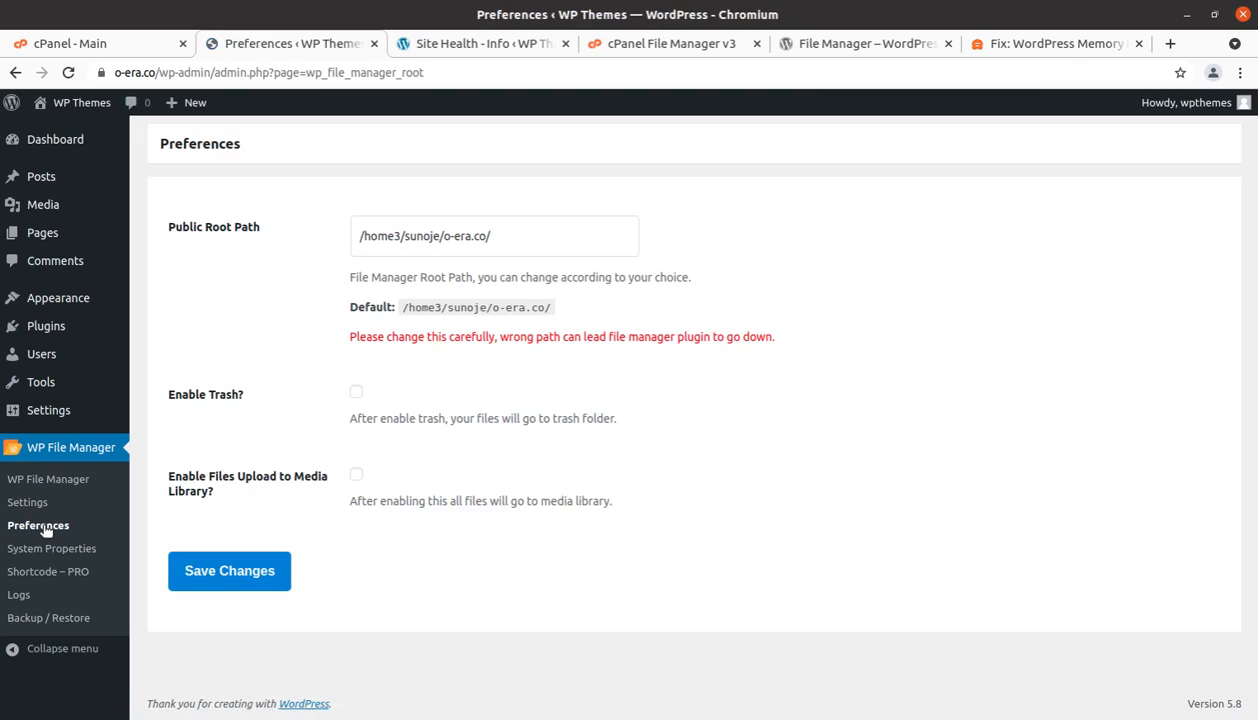
{"action": "left_click", "coordinate": [506, 238]}
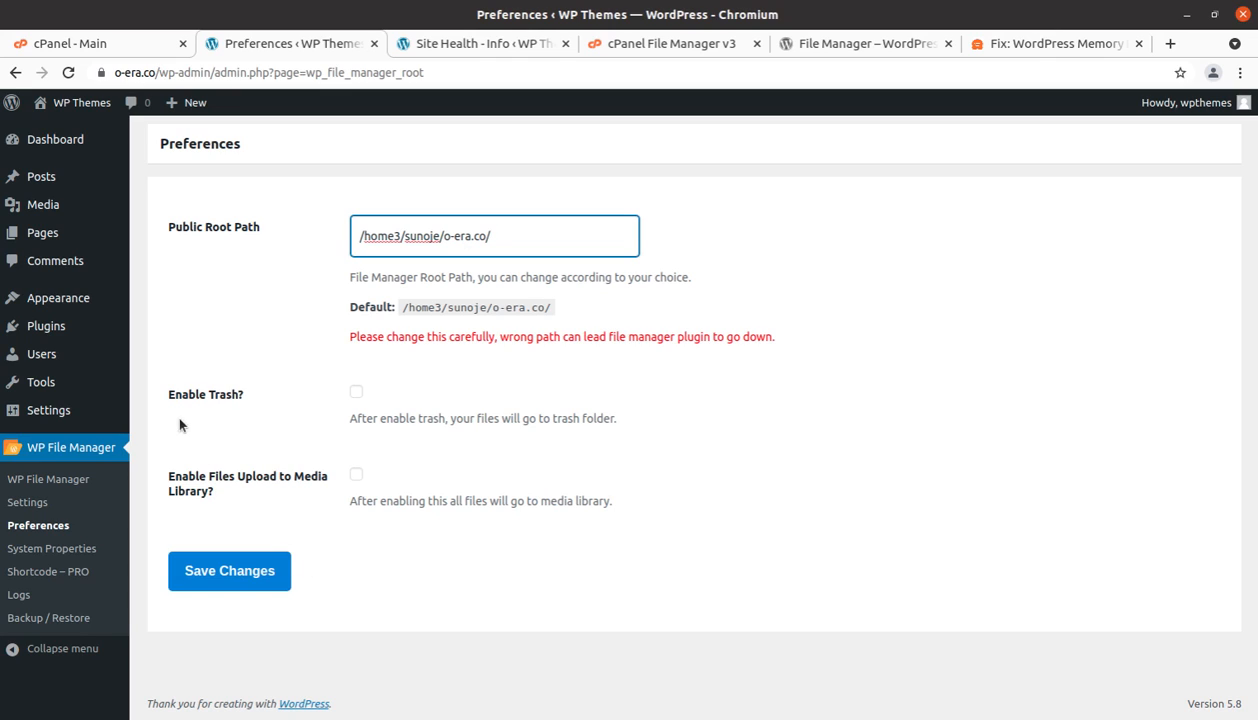
{"action": "left_click", "coordinate": [50, 558]}
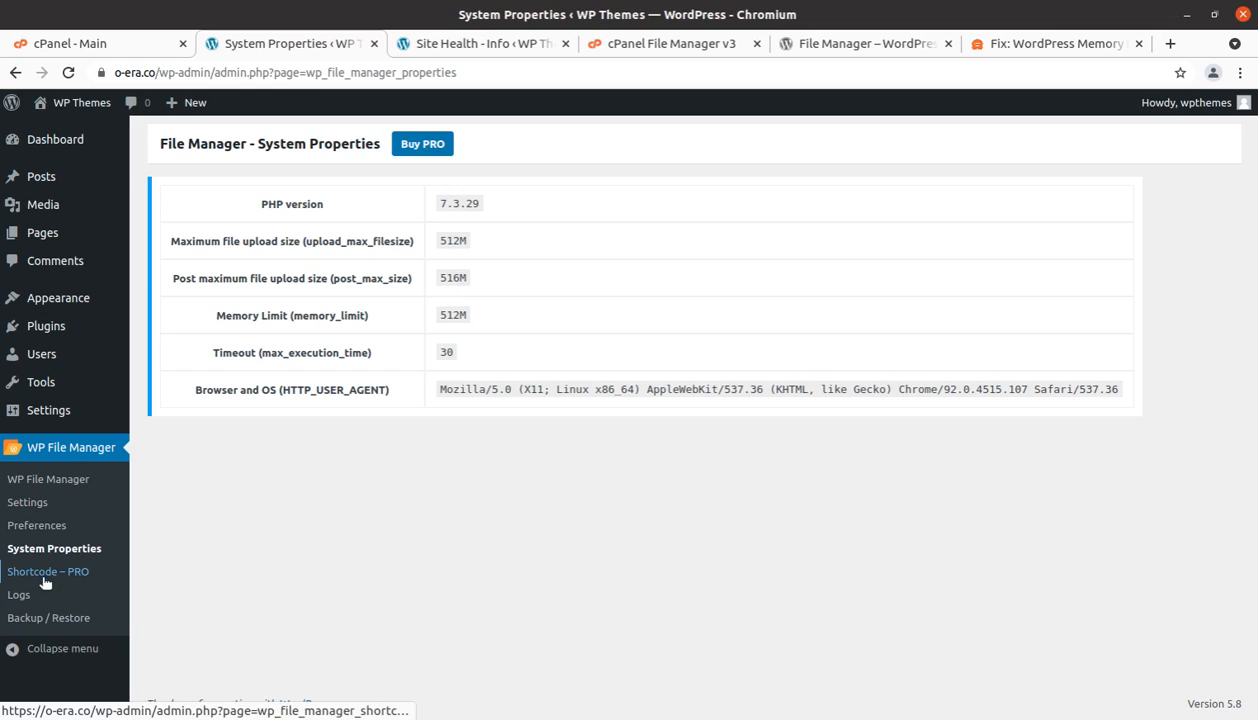
{"action": "left_click", "coordinate": [19, 595]}
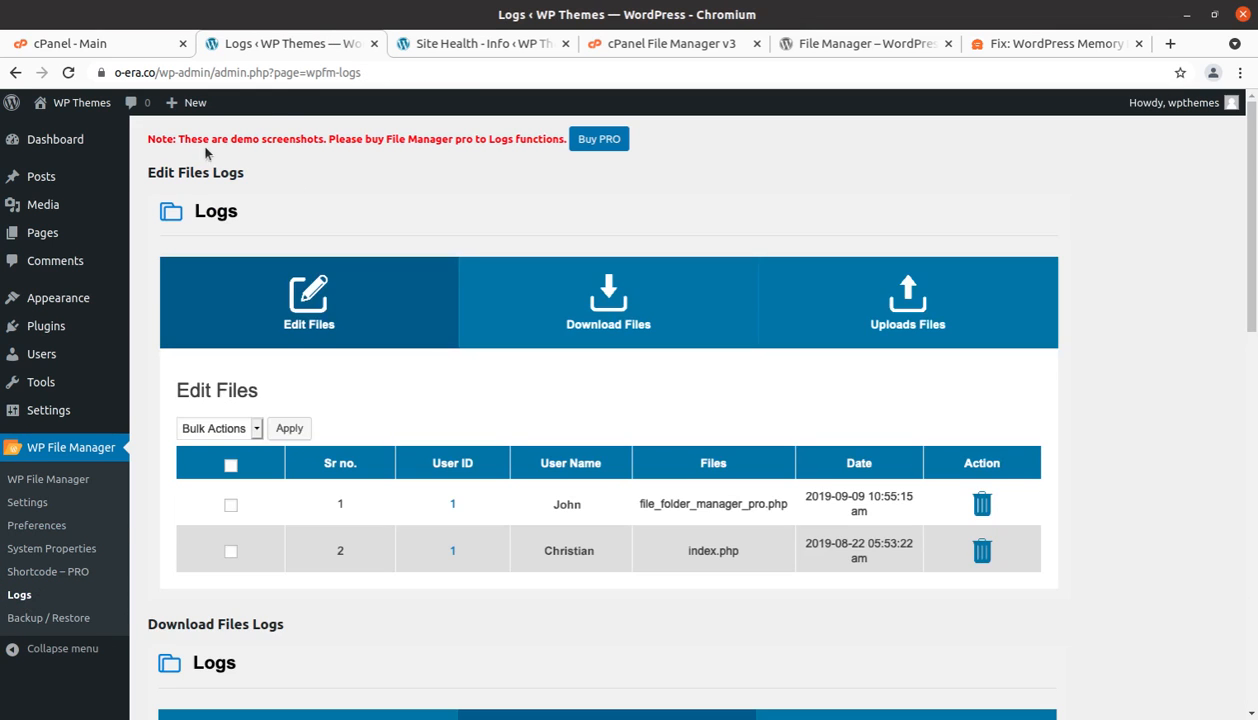
{"action": "left_click_drag", "start_coordinate": [203, 146], "coordinate": [307, 147]}
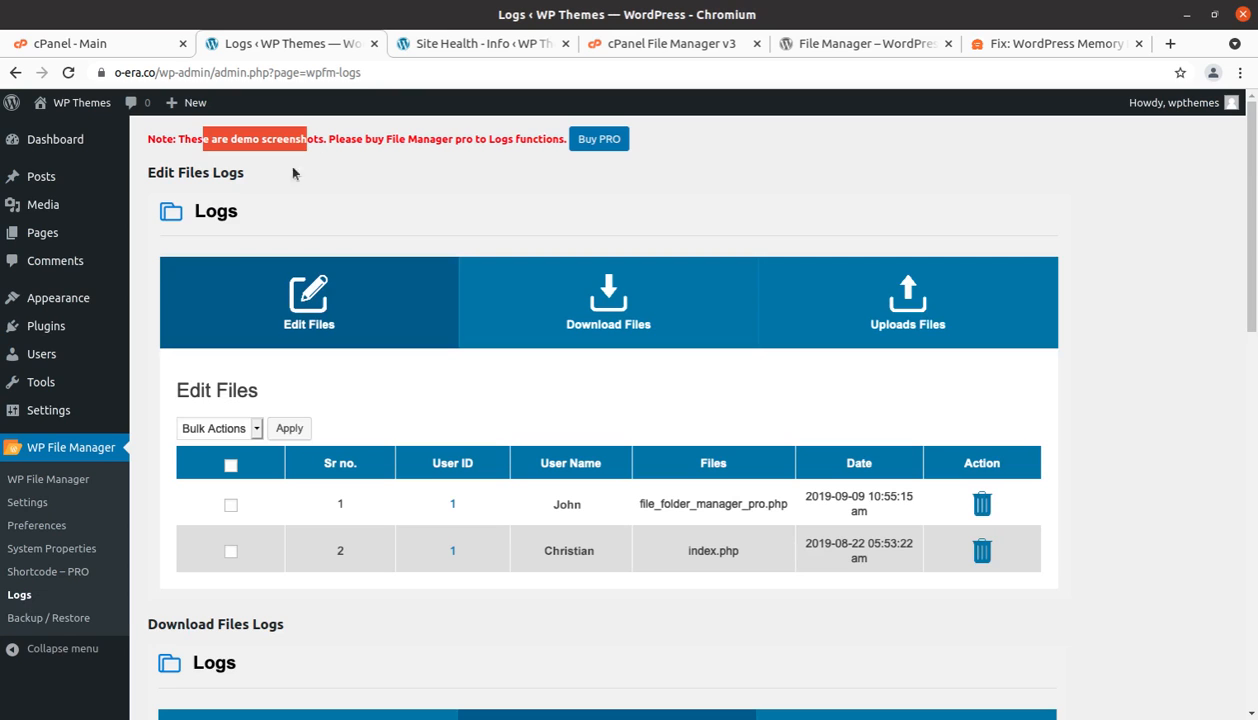
Open the Backup/Restore page and back up the database and files, including plugins, themes, uploads and others
{"action": "left_click", "coordinate": [48, 618]}
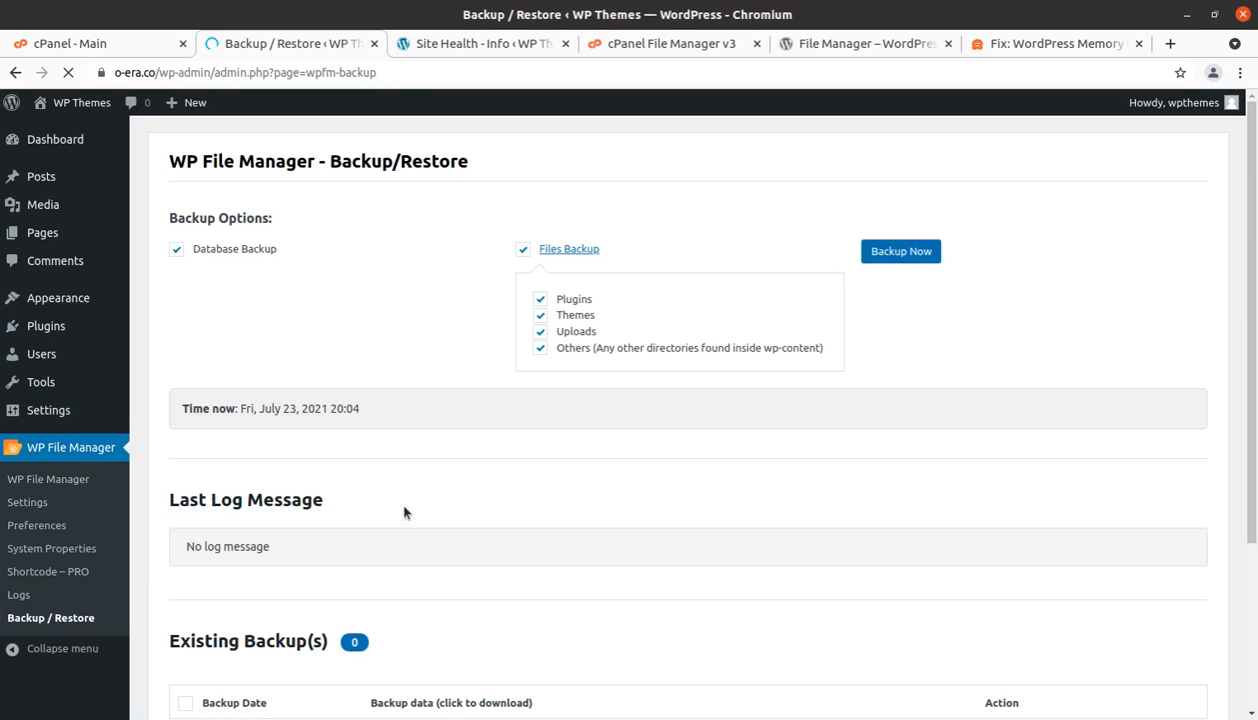
{"action": "scroll", "coordinate": [450, 410], "scroll_direction": "down", "scroll_amount": 2}
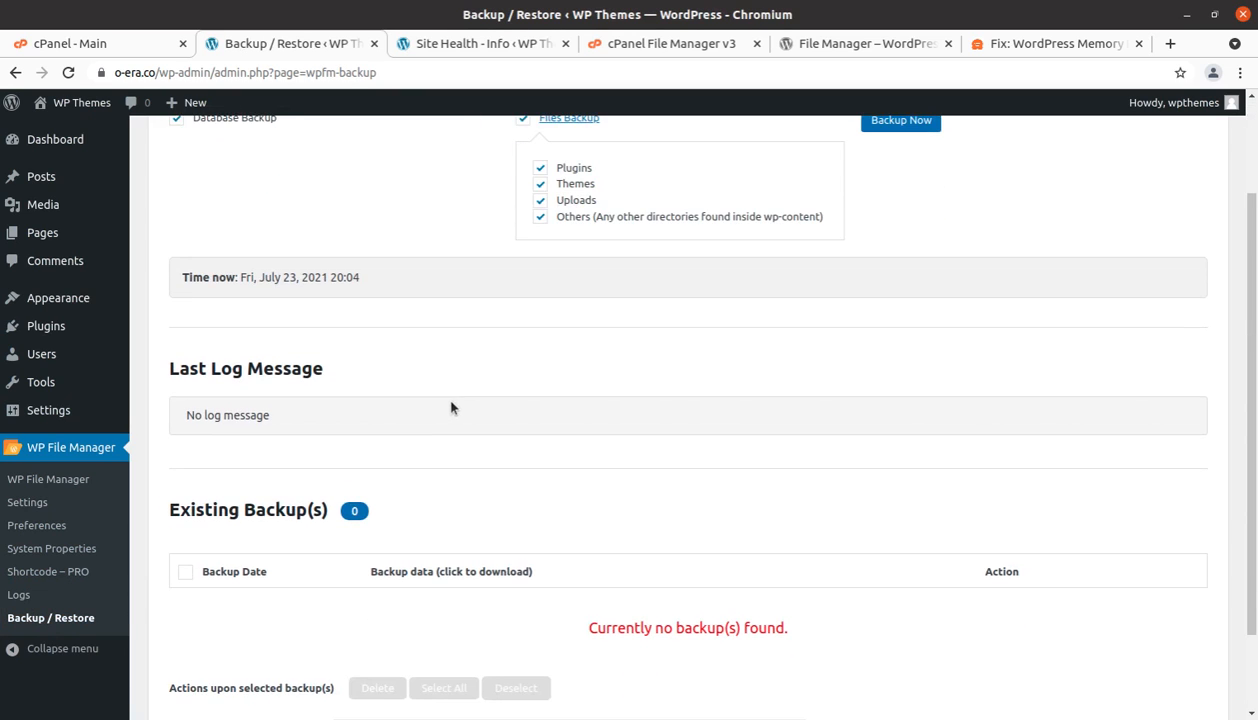
{"action": "scroll", "coordinate": [451, 407], "scroll_direction": "down", "scroll_amount": 2}
{"action": "scroll", "coordinate": [455, 405], "scroll_direction": "up", "scroll_amount": 3}
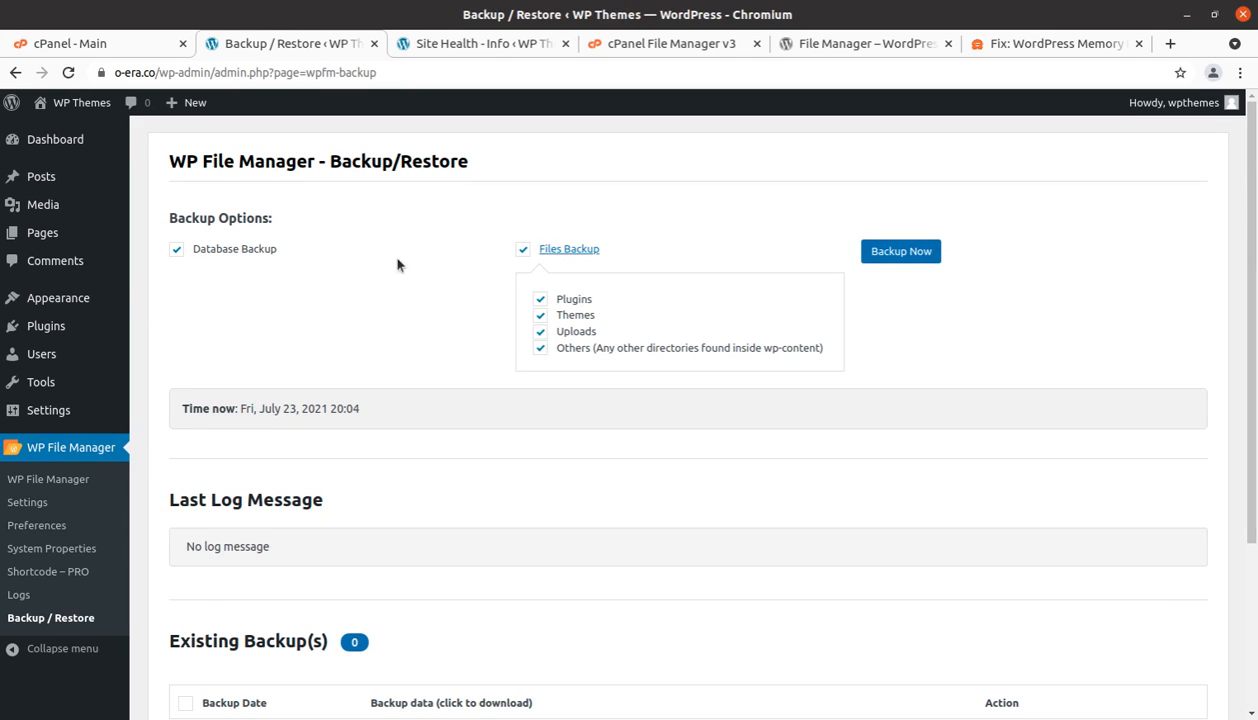
{"action": "left_click", "coordinate": [901, 252]}
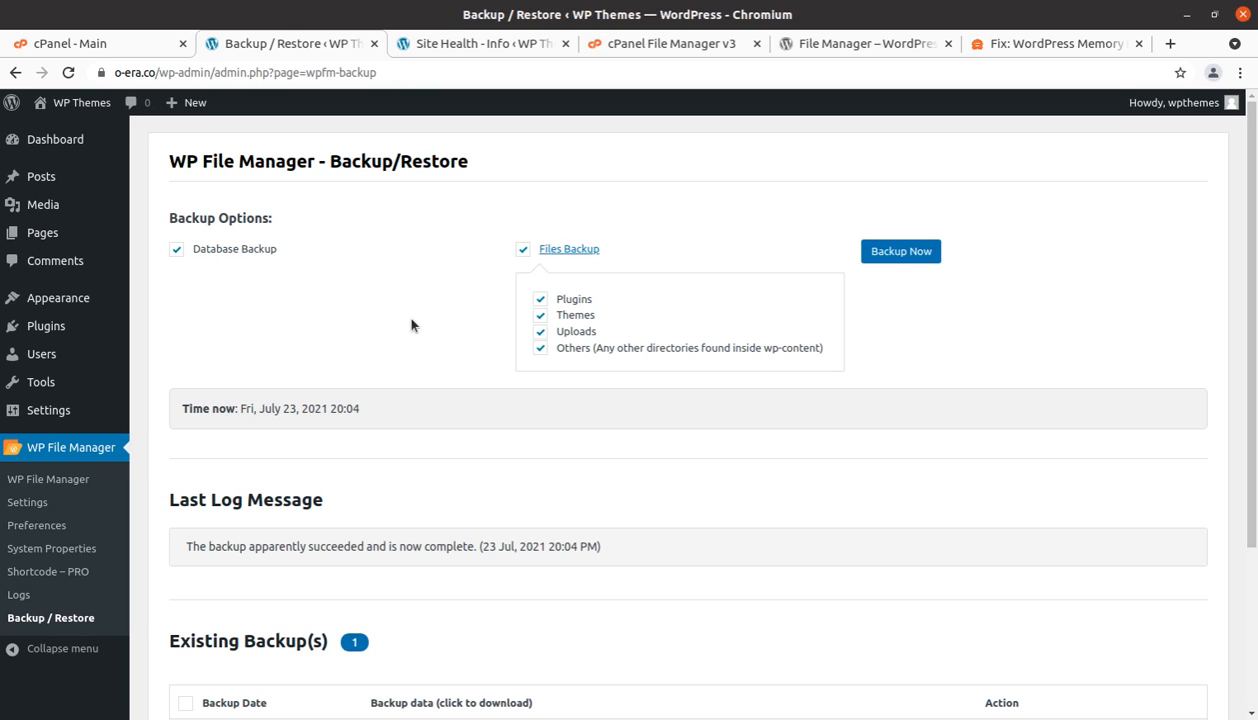
Select the new entry under Existing Backup(s) and download its Themes backup archive
{"action": "scroll", "coordinate": [412, 338], "scroll_direction": "down", "scroll_amount": 3}
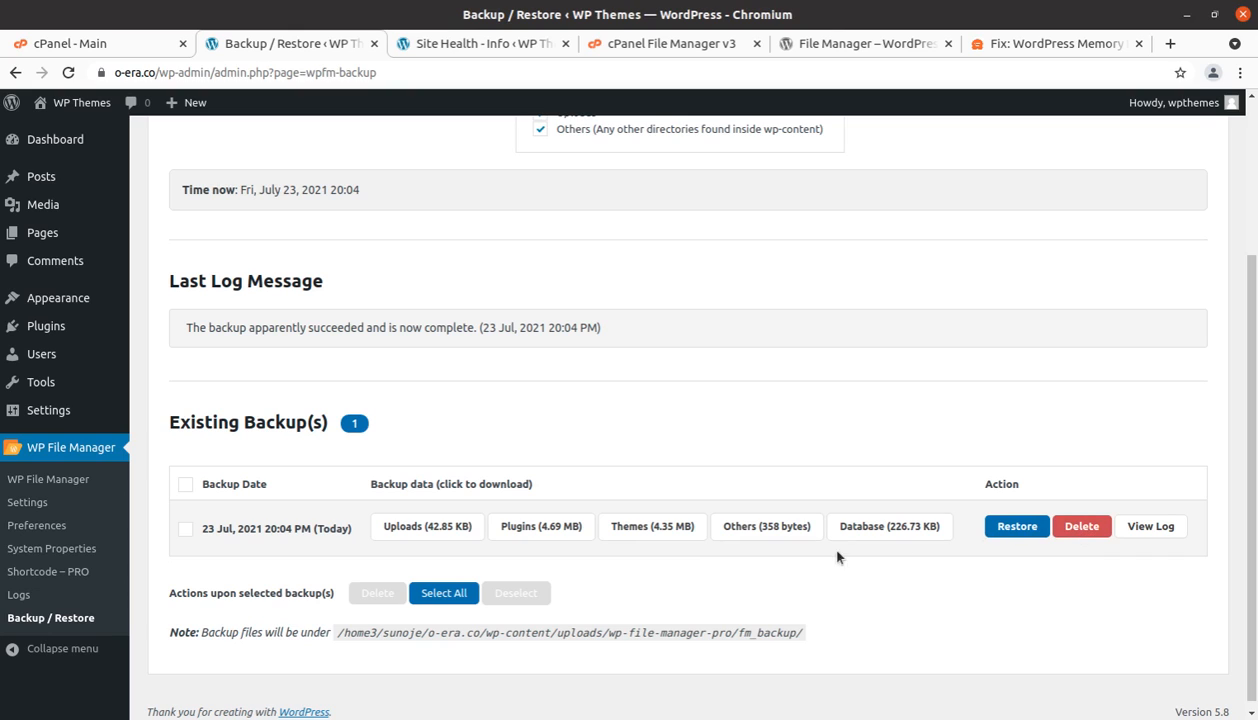
{"action": "left_click", "coordinate": [185, 530]}
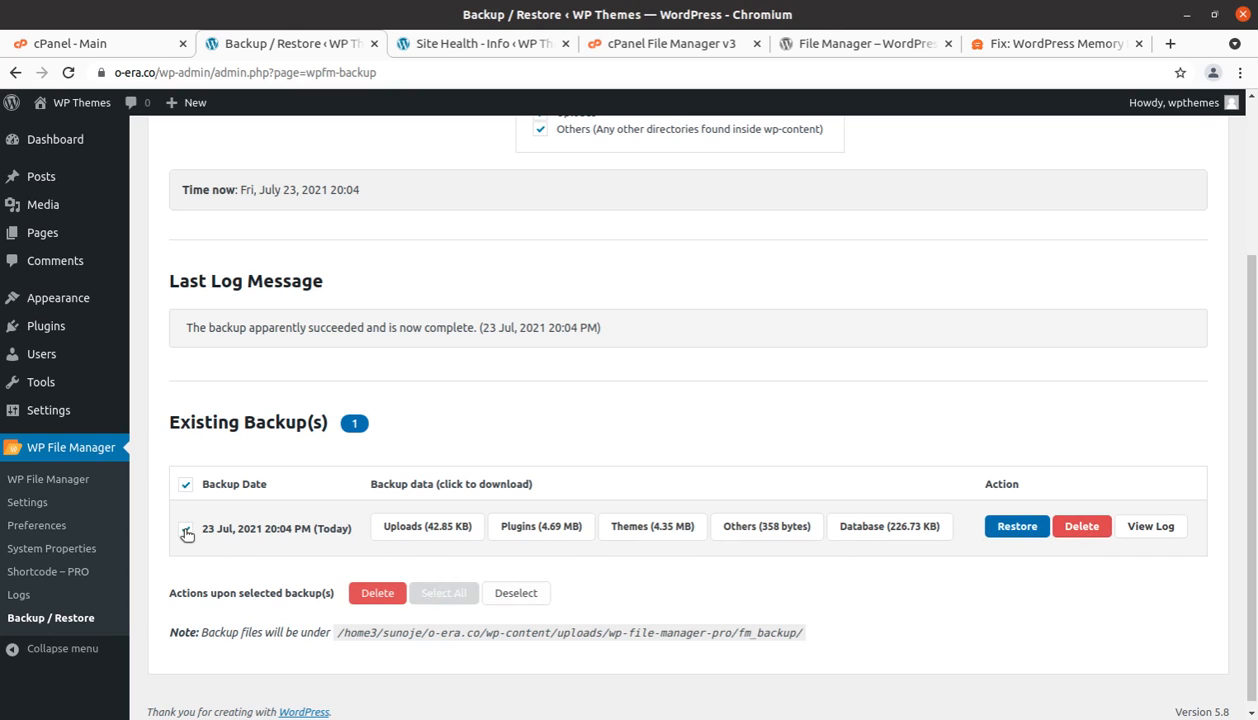
{"action": "scroll", "coordinate": [630, 585], "scroll_direction": "down", "scroll_amount": 1}
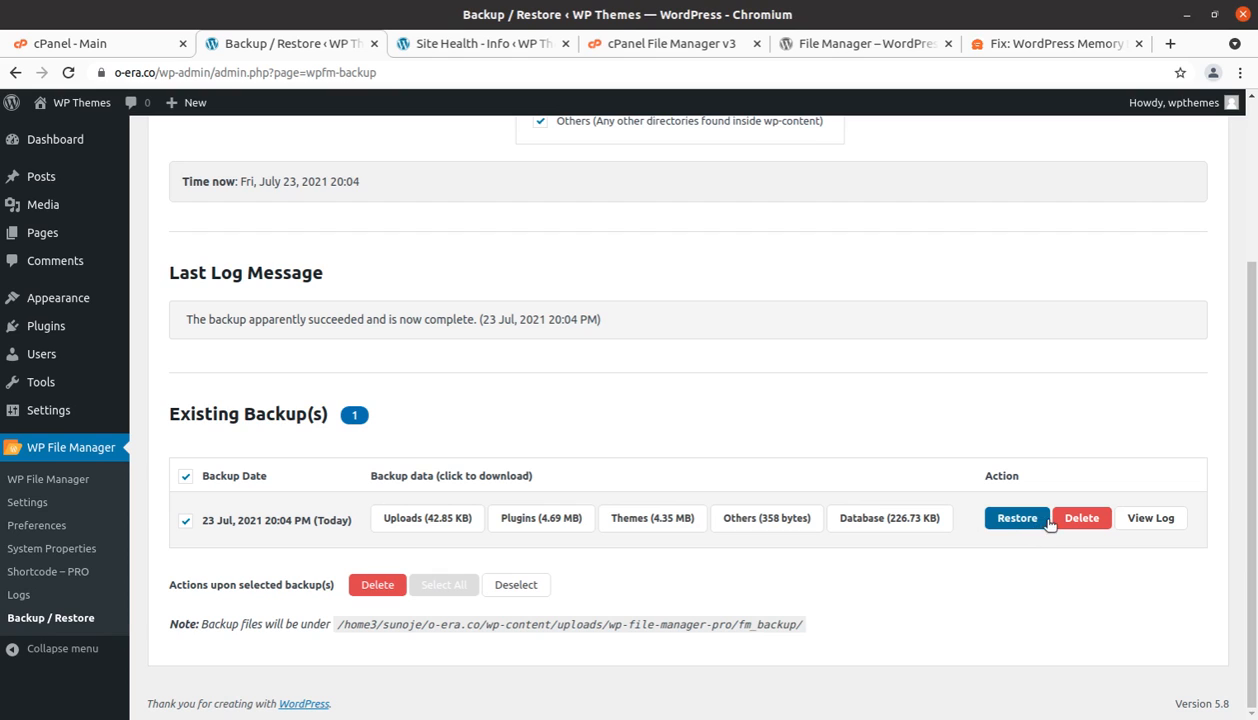
{"action": "left_click", "coordinate": [627, 521]}
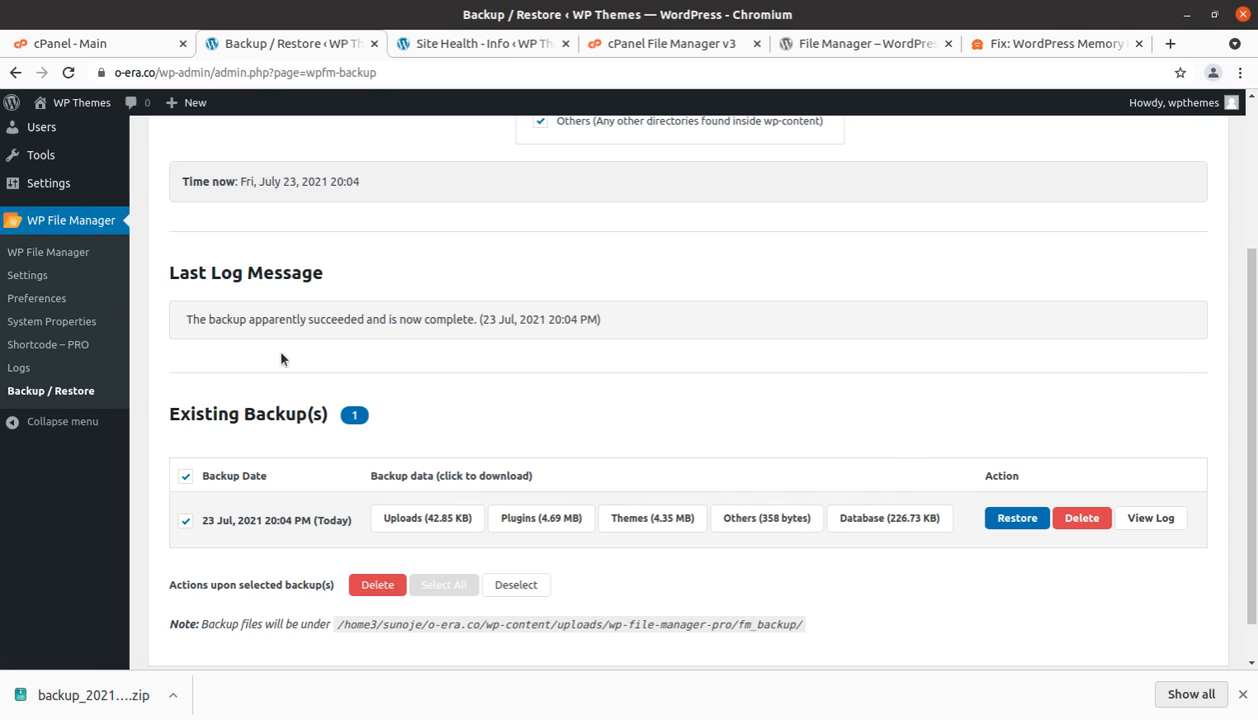
Switch to the desktop file manager and extract backup_2021_07_23_20_04_18-9549-themes.zip in the Downloads folder
{"action": "key", "text": "alt+Tab"}
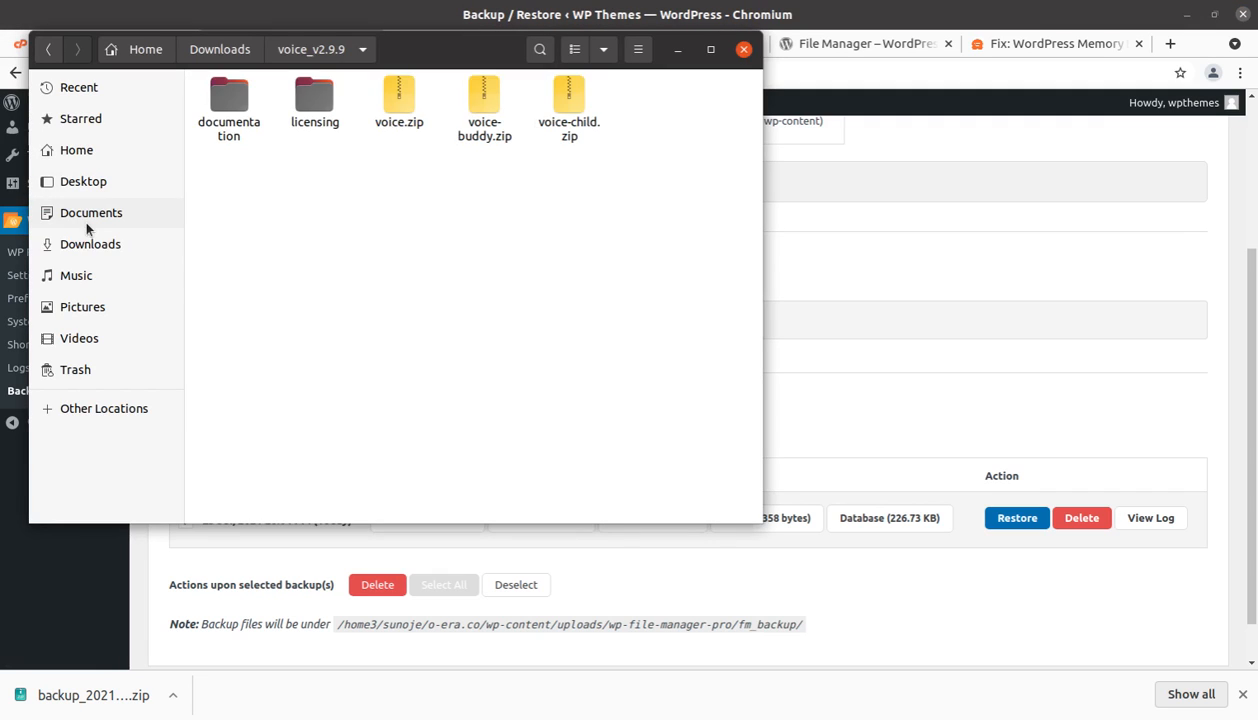
{"action": "left_click", "coordinate": [100, 246]}
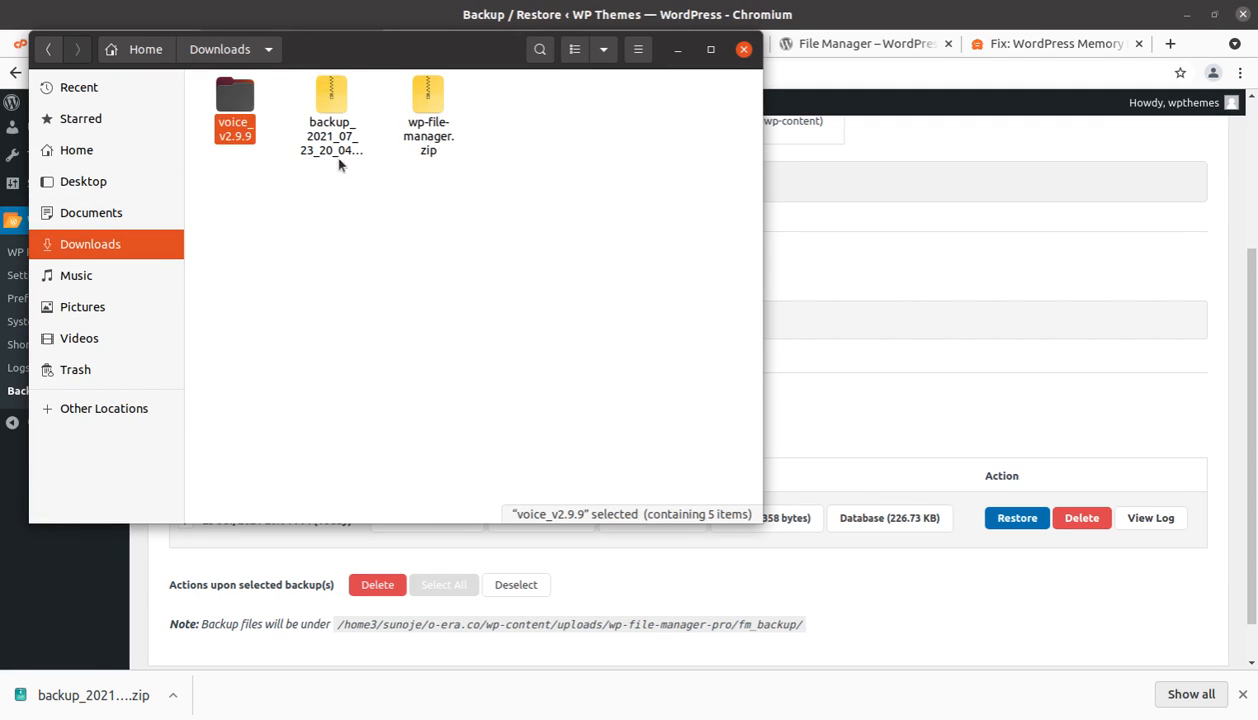
{"action": "left_click", "coordinate": [334, 158]}
{"action": "right_click", "coordinate": [334, 190]}
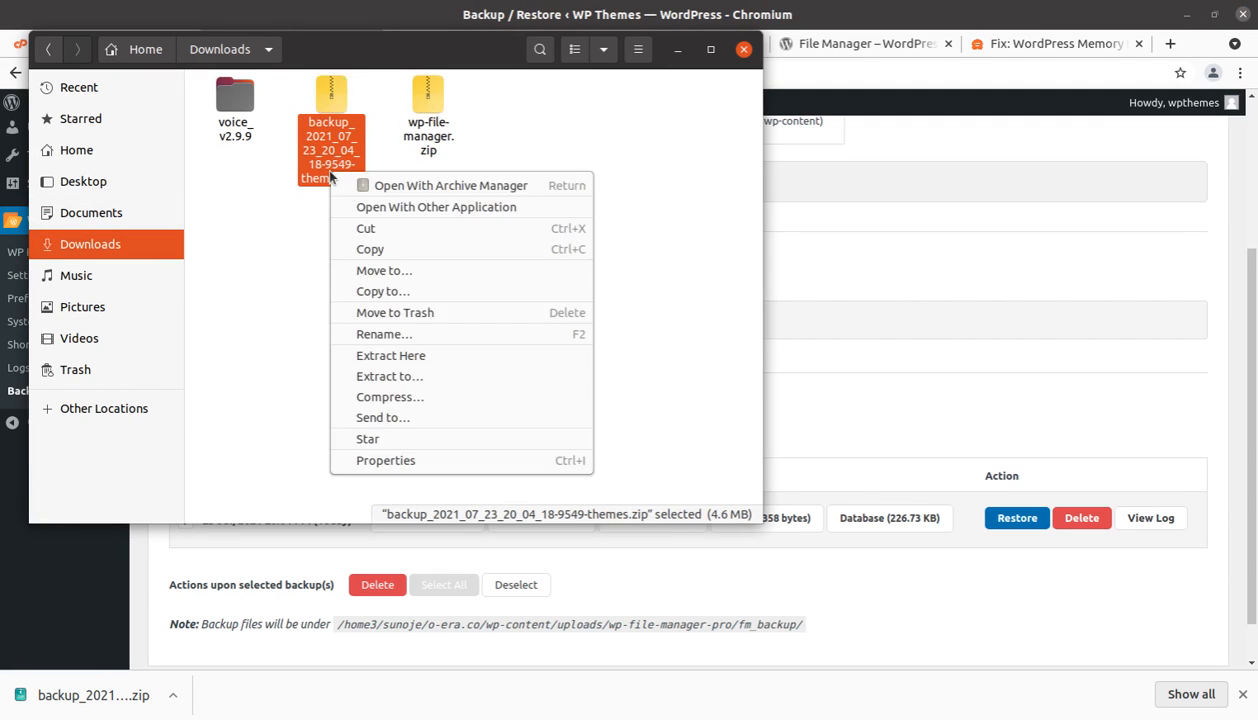
{"action": "left_click", "coordinate": [372, 355]}
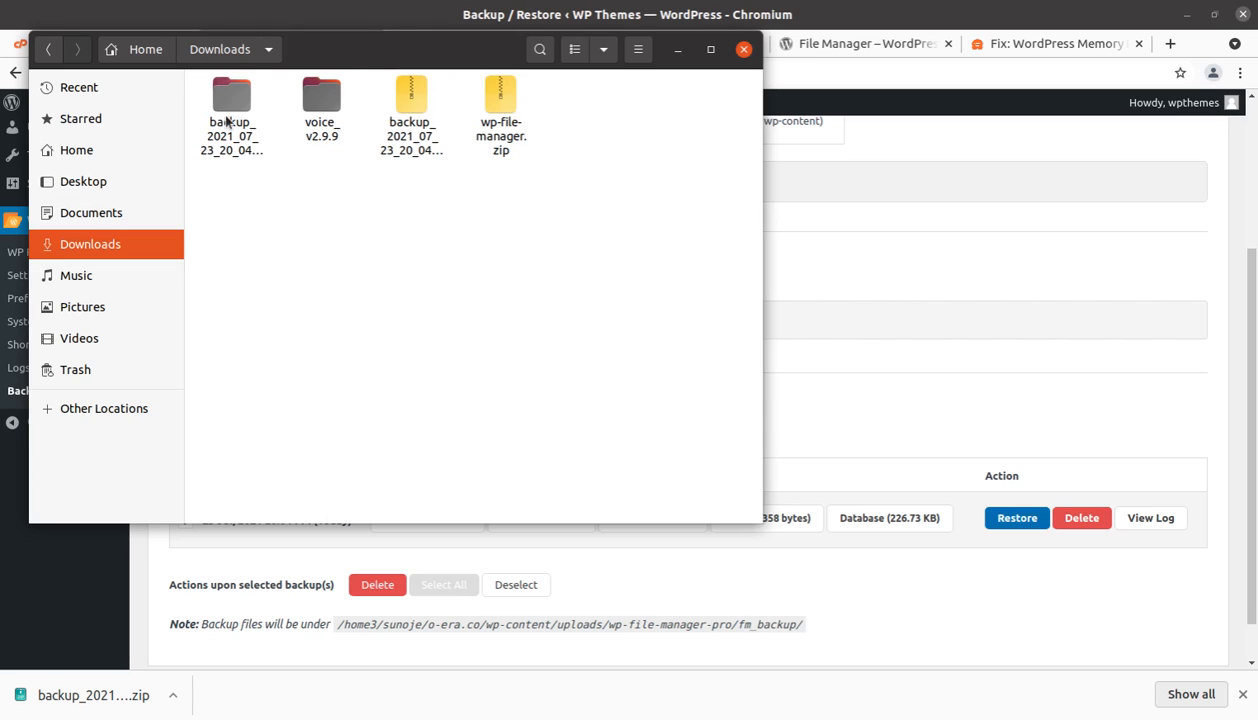
Open the extracted themes backup folder and examine its theme folders, including the contents of wp-content
{"action": "double_click", "coordinate": [222, 103]}
{"action": "left_click", "coordinate": [215, 113]}
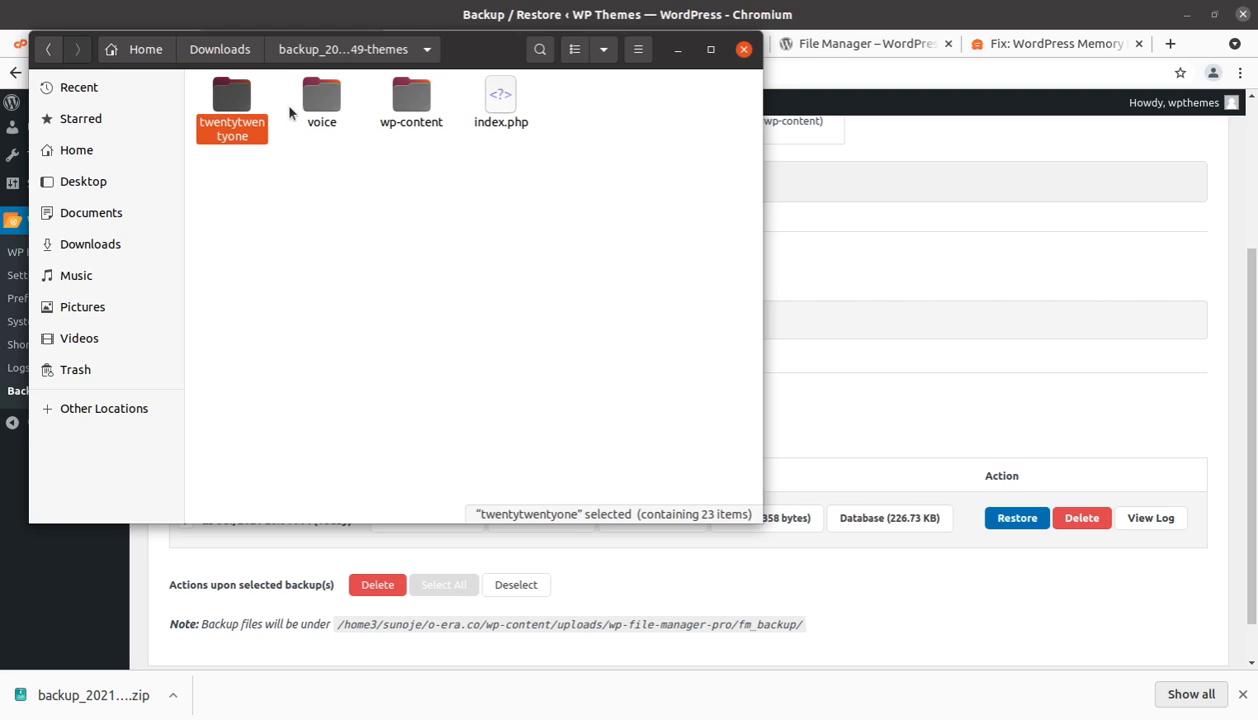
{"action": "left_click", "coordinate": [318, 104]}
{"action": "left_click", "coordinate": [408, 106]}
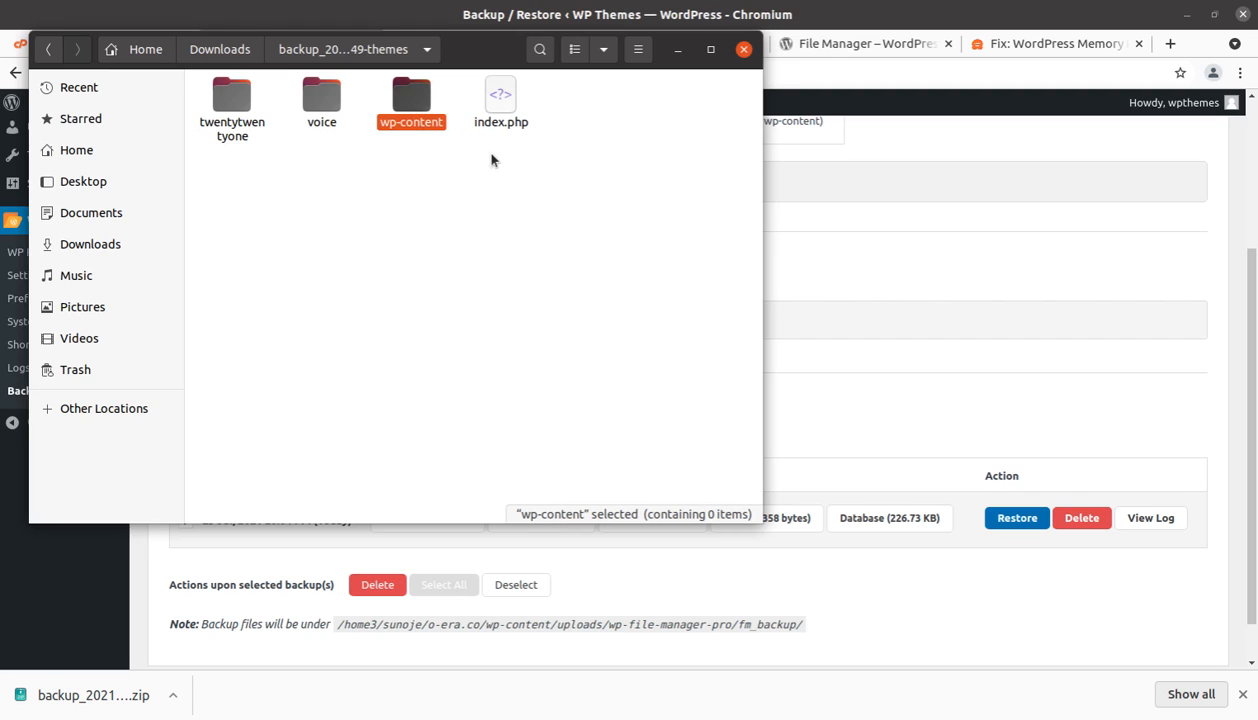
{"action": "left_click", "coordinate": [545, 135]}
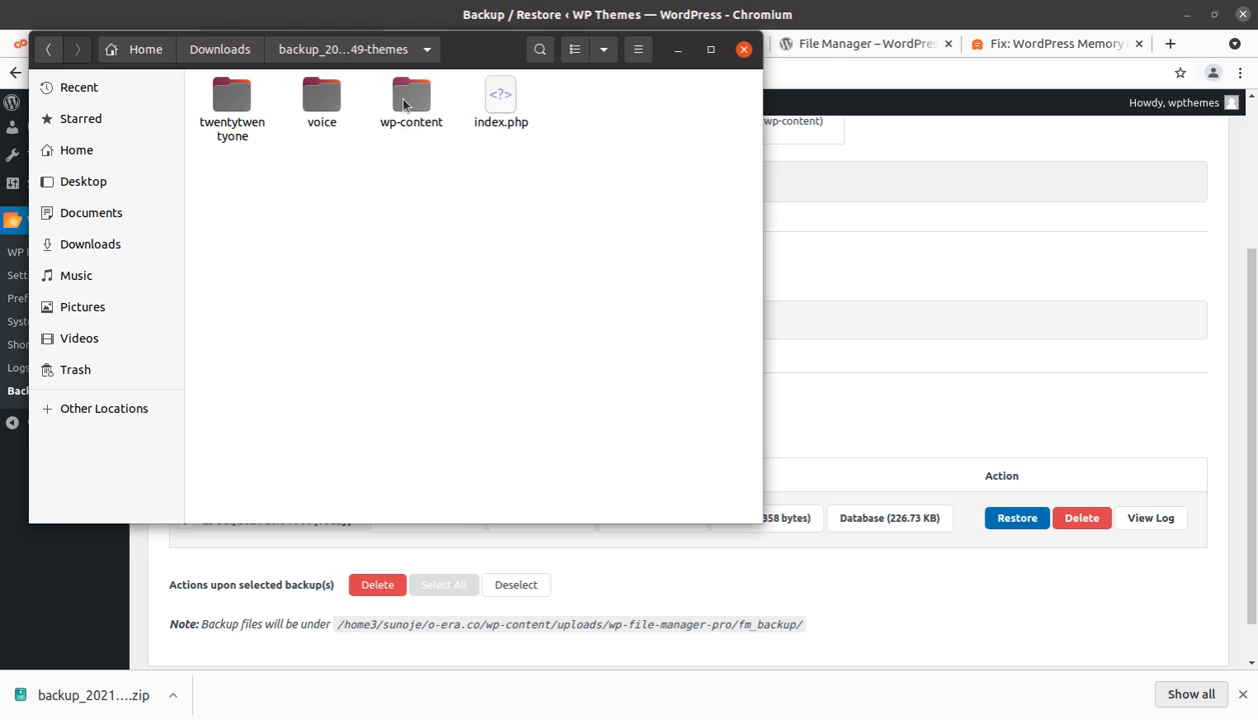
{"action": "left_click", "coordinate": [325, 107]}
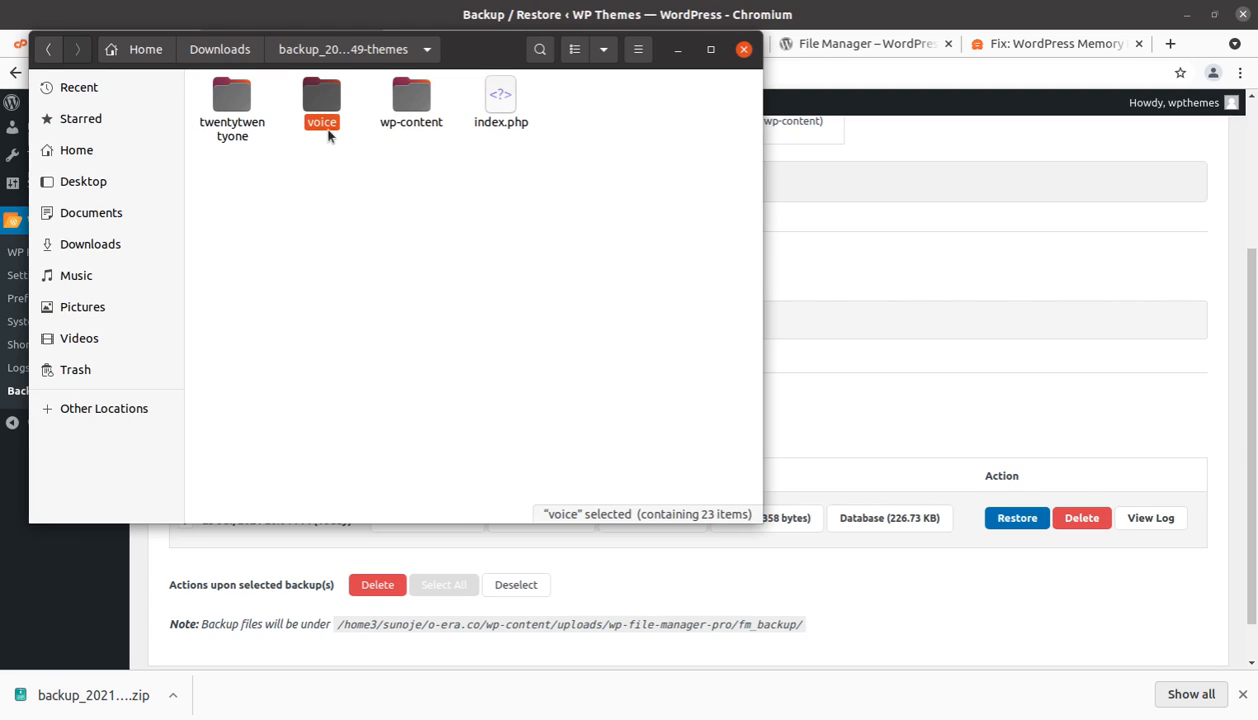
{"action": "double_click", "coordinate": [395, 98]}
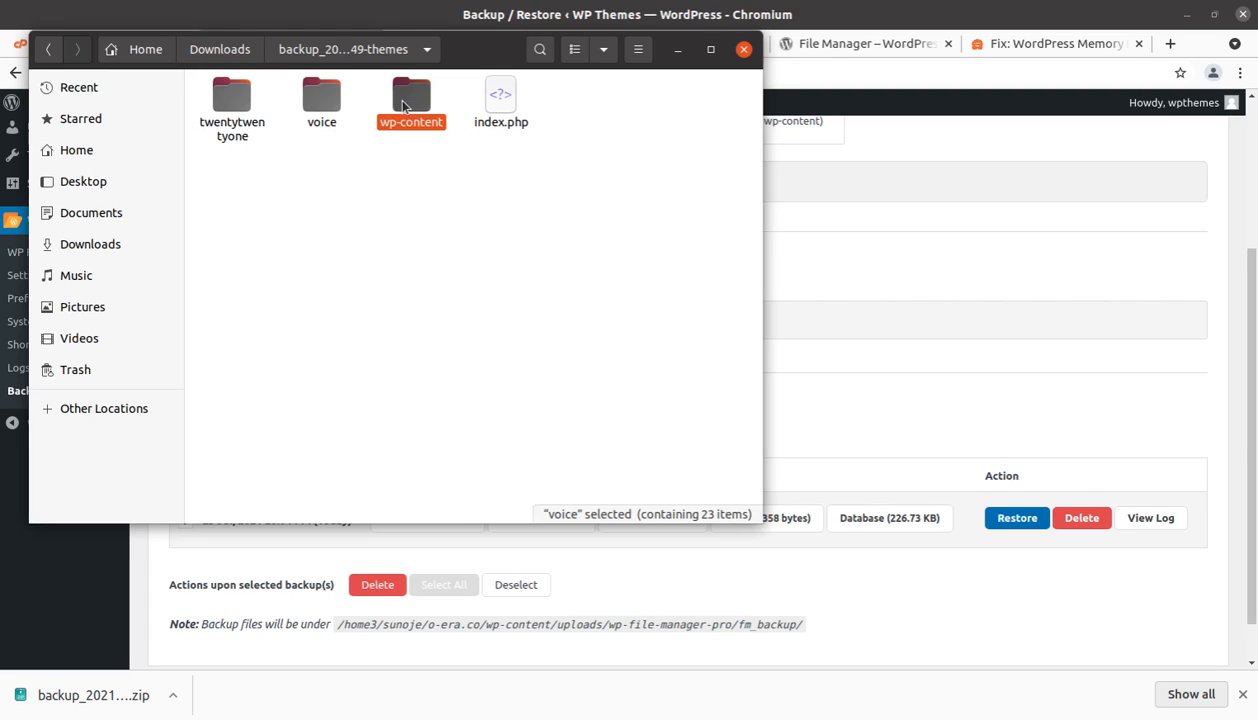
{"action": "left_click", "coordinate": [321, 56]}
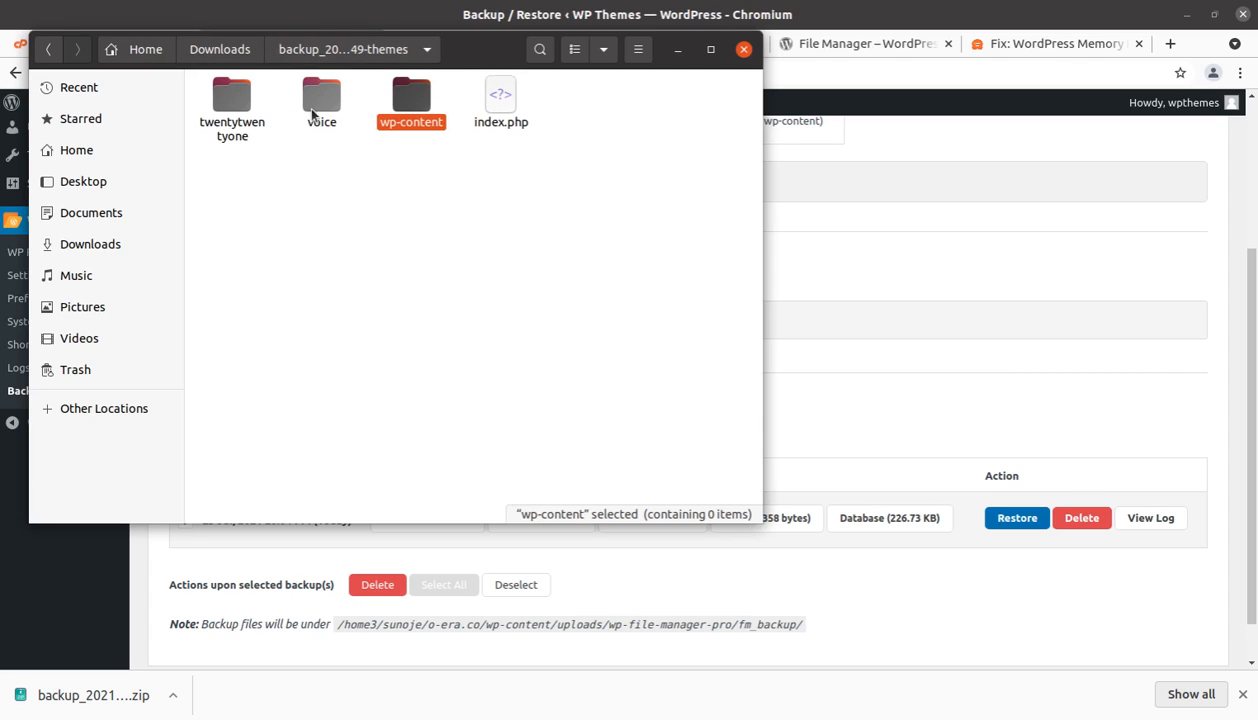
Examine the files inside the voice and twentytwentyone theme folders of the backup, and return to the Downloads folder
{"action": "double_click", "coordinate": [312, 106]}
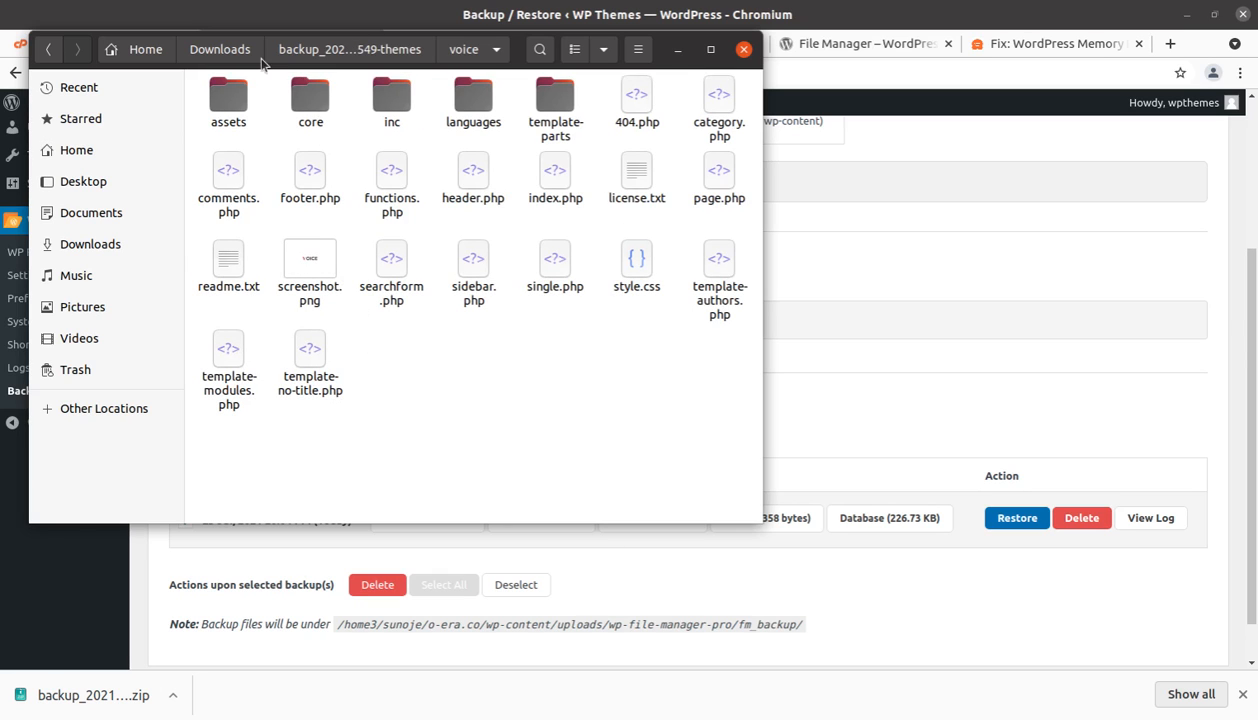
{"action": "left_click", "coordinate": [220, 50]}
{"action": "double_click", "coordinate": [230, 104]}
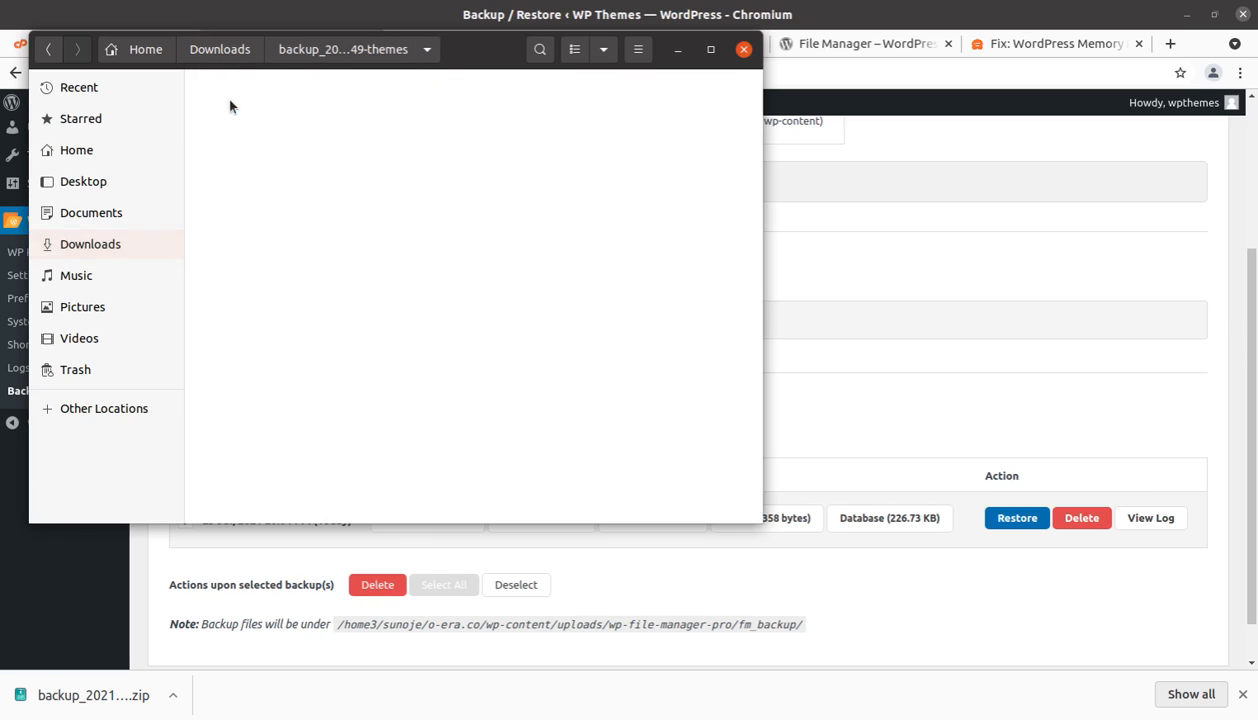
{"action": "double_click", "coordinate": [227, 96]}
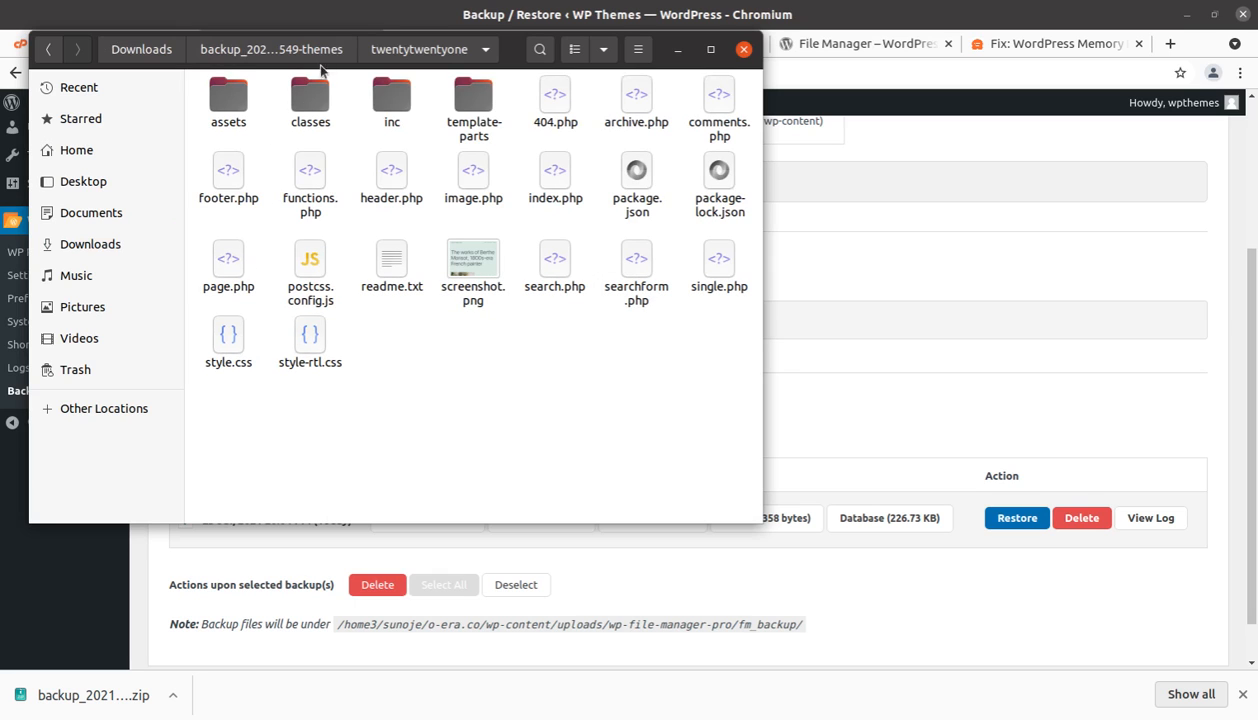
{"action": "left_click", "coordinate": [395, 55]}
{"action": "left_click", "coordinate": [274, 58]}
{"action": "left_click", "coordinate": [90, 244]}
{"action": "left_click", "coordinate": [292, 220]}
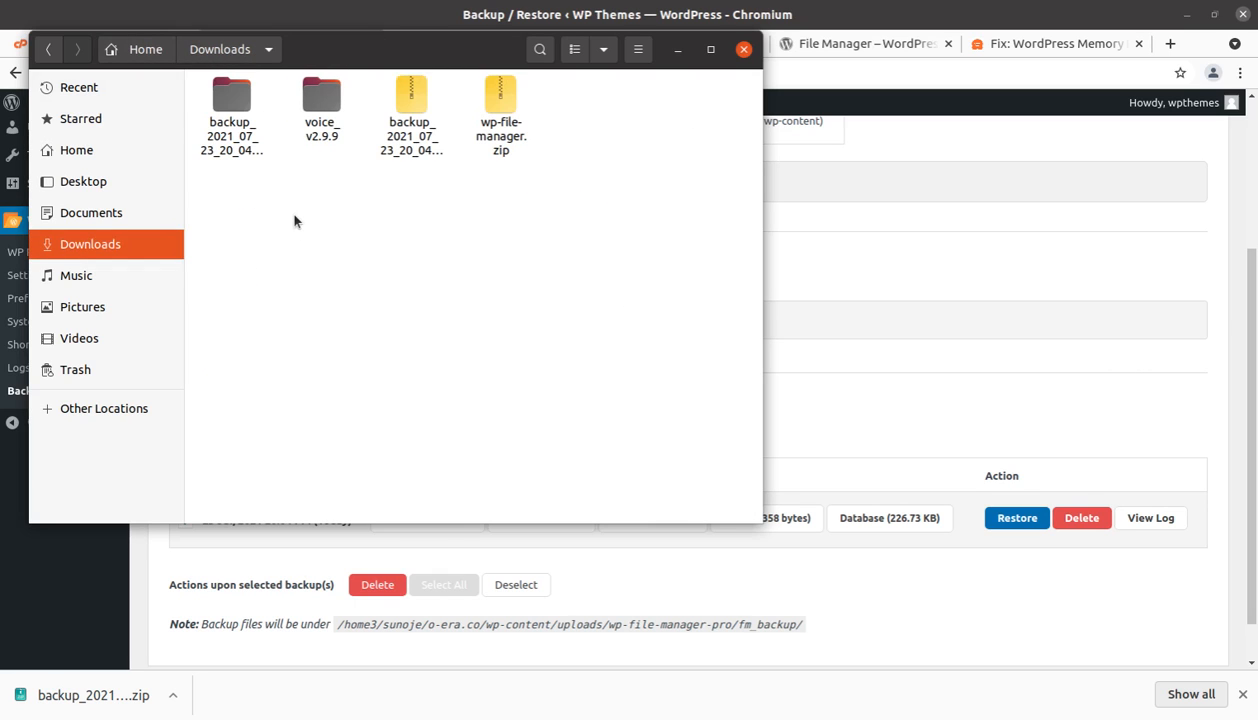
Close the desktop file manager, dismiss the browser's downloads bar and open the WordPress Dashboard
{"action": "left_click", "coordinate": [742, 50]}
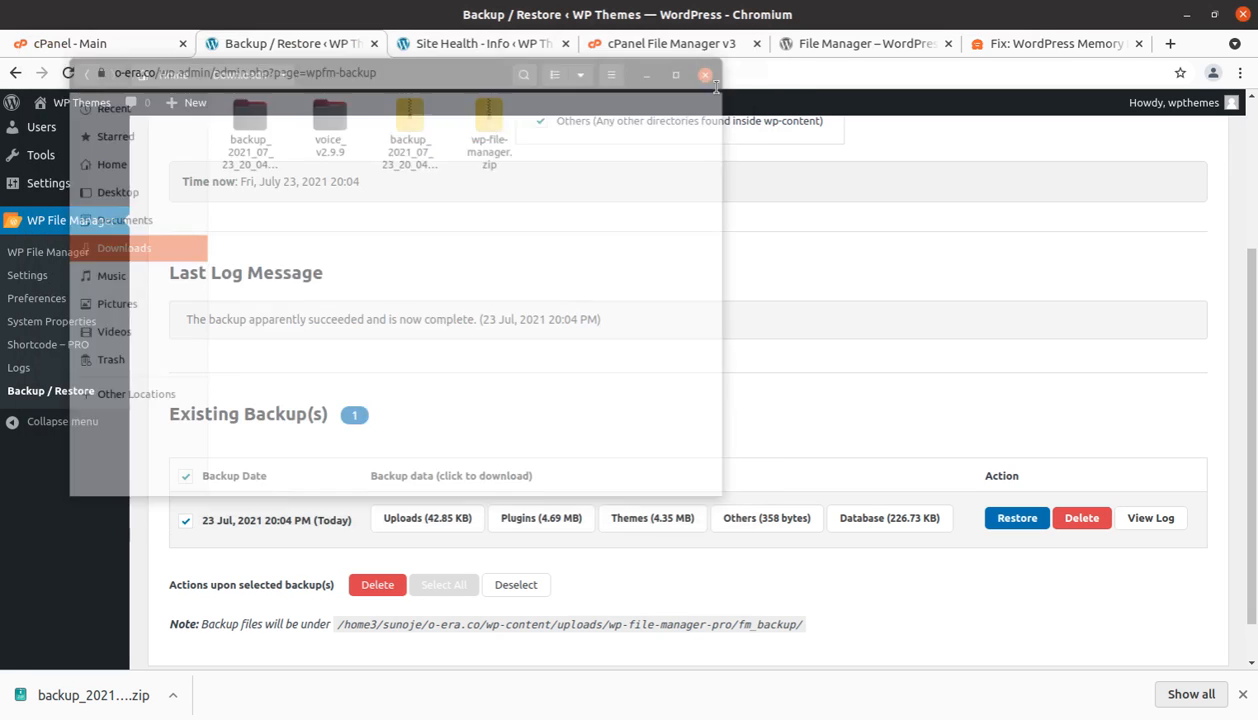
{"action": "scroll", "coordinate": [440, 290], "scroll_direction": "down", "scroll_amount": 1}
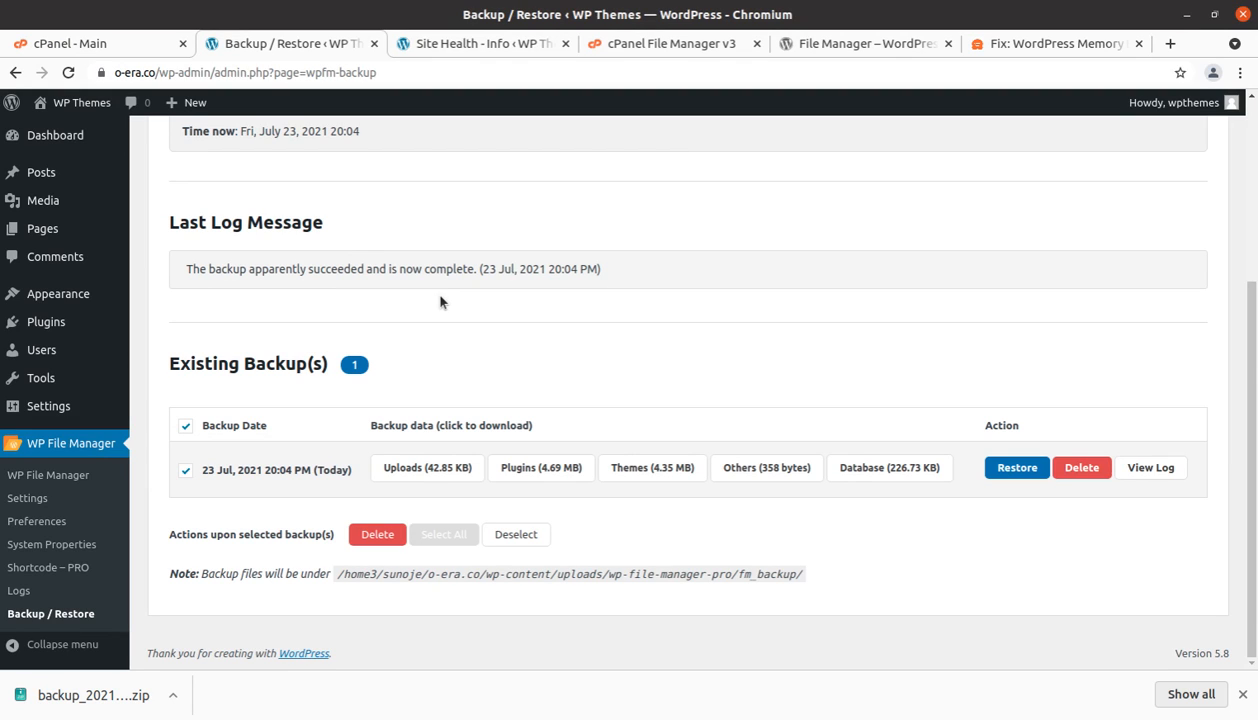
{"action": "left_click", "coordinate": [1241, 694]}
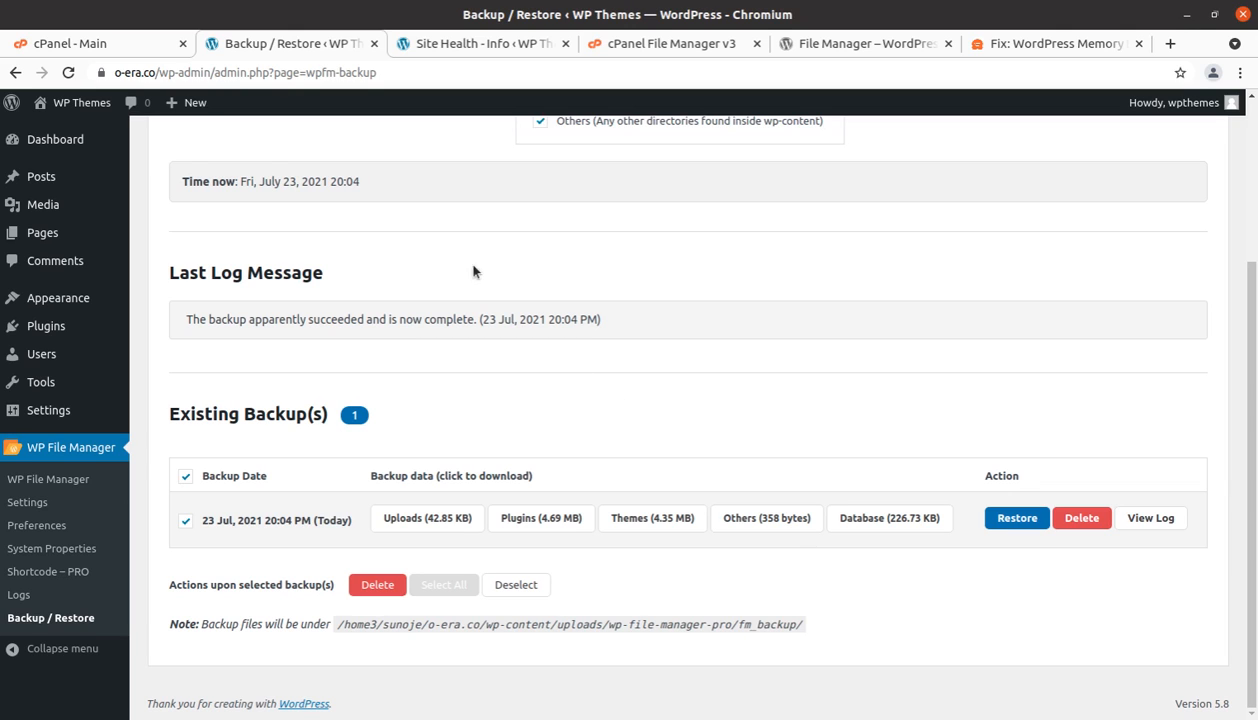
{"action": "scroll", "coordinate": [287, 264], "scroll_direction": "up", "scroll_amount": 1}
{"action": "scroll", "coordinate": [287, 264], "scroll_direction": "up", "scroll_amount": 2}
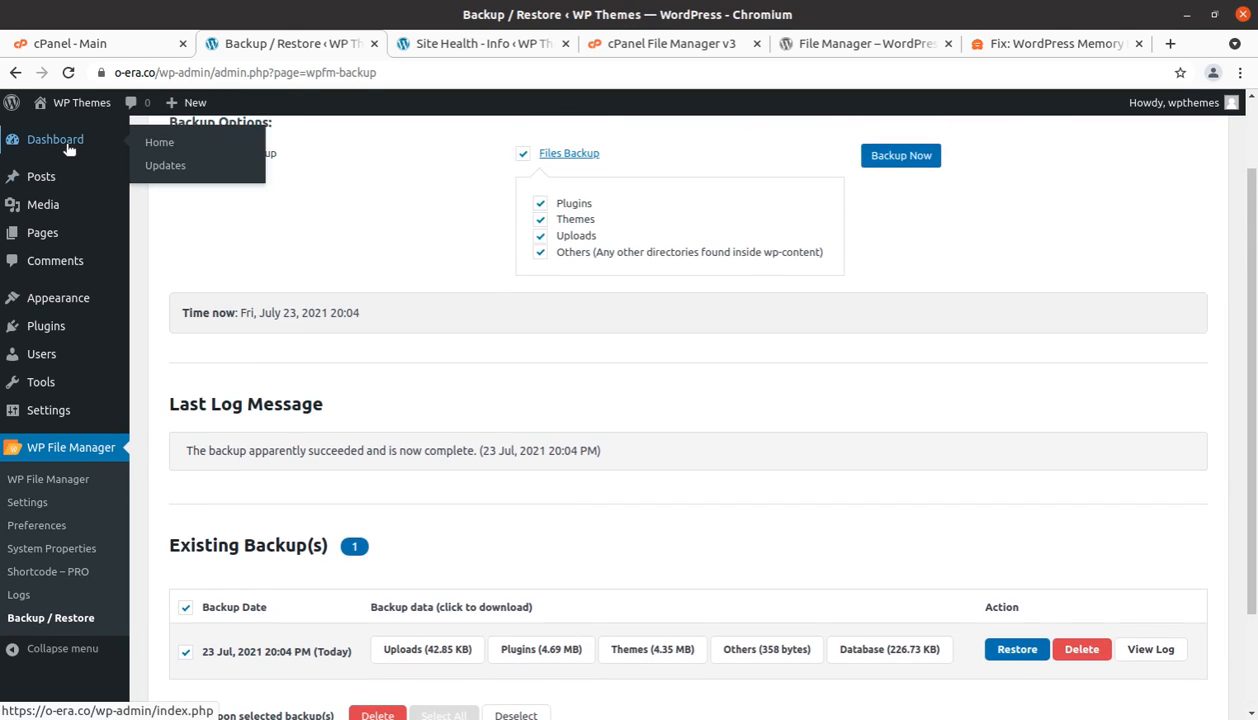
{"action": "left_click", "coordinate": [68, 148]}
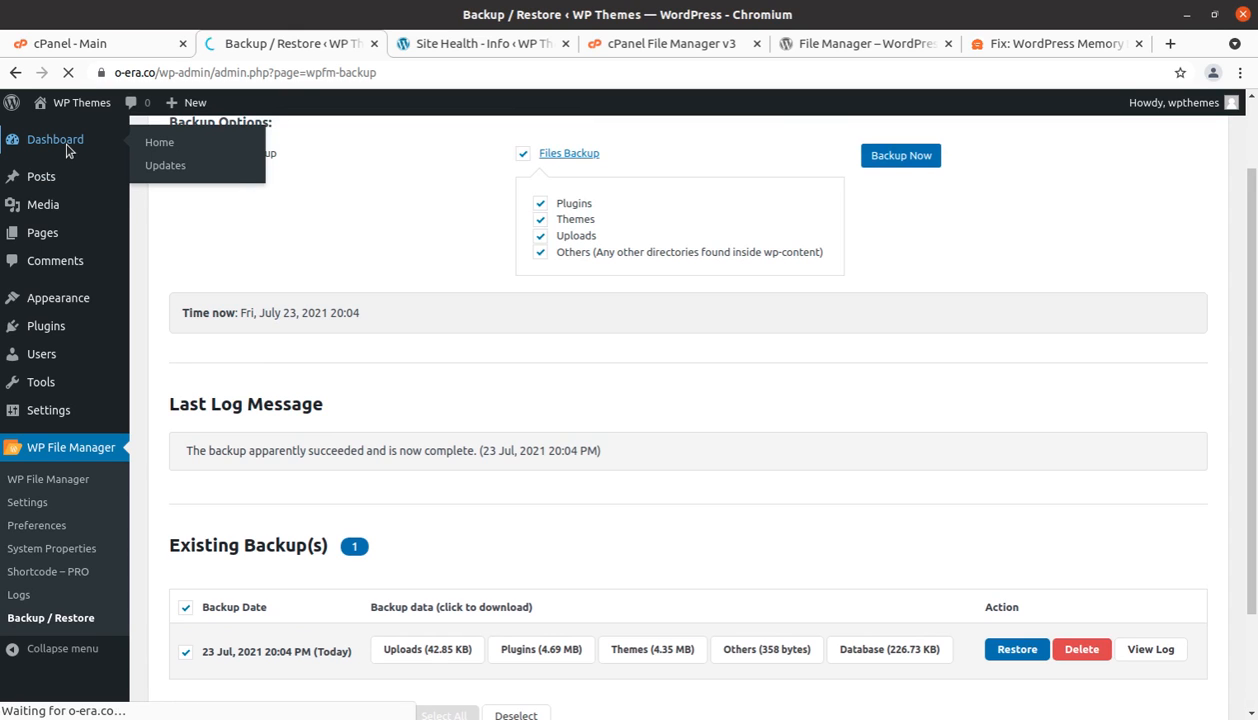